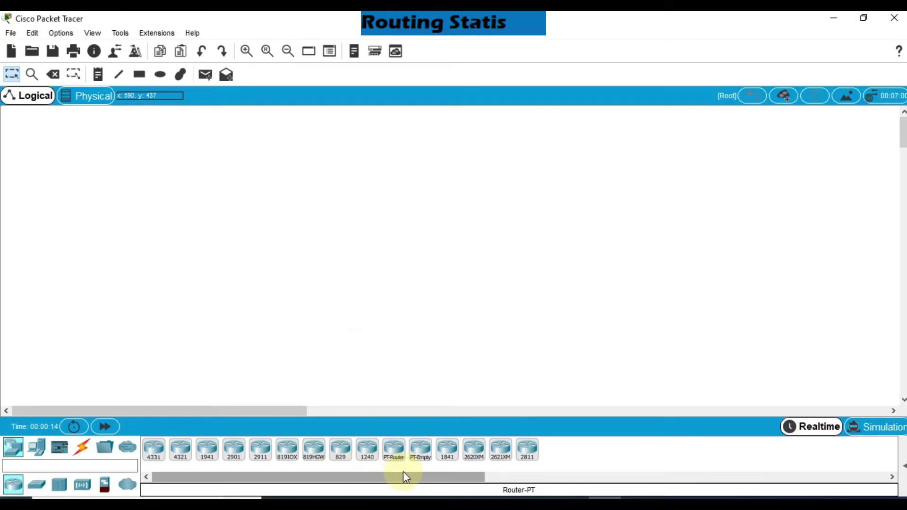
Place three PT-Router devices in a horizontal row across the upper part of the workspace.
{"action": "left_click", "coordinate": [395, 459]}
{"action": "left_click", "coordinate": [398, 455]}
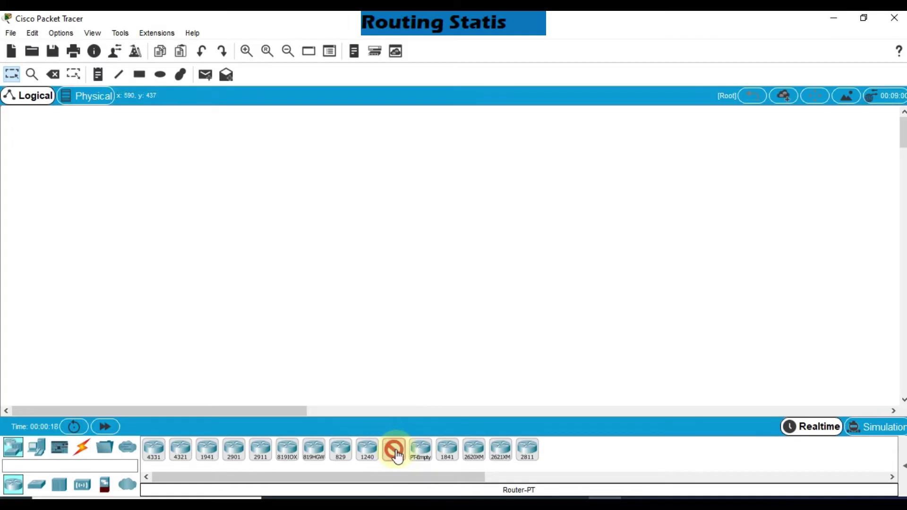
{"action": "left_click", "coordinate": [316, 159]}
{"action": "left_click", "coordinate": [394, 449]}
{"action": "left_click", "coordinate": [466, 166]}
{"action": "left_click", "coordinate": [393, 448], "text": "ctrl"}
{"action": "left_click", "coordinate": [611, 165]}
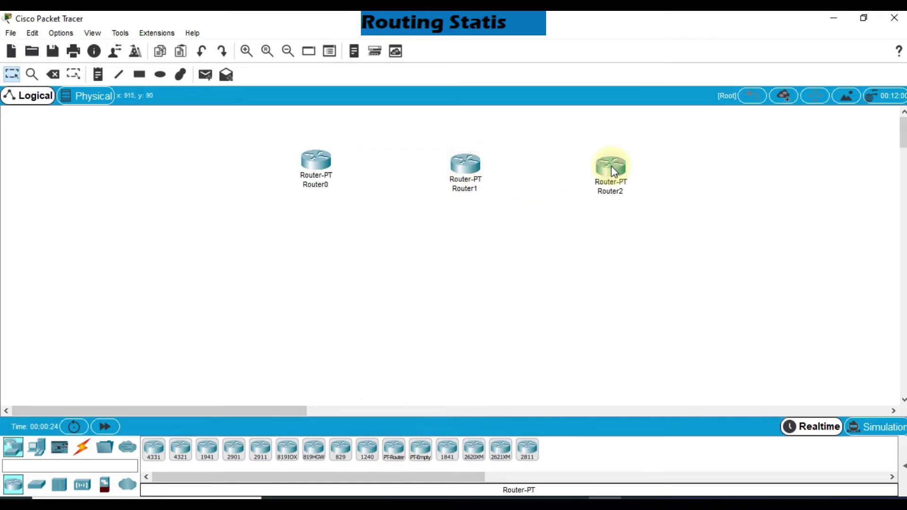
Add three PT-Switch devices, one below each router.
{"action": "left_click", "coordinate": [41, 486]}
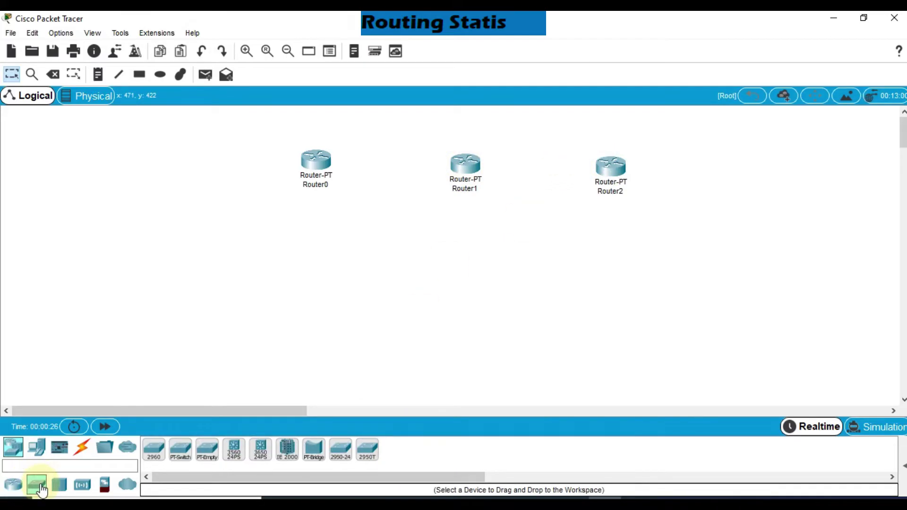
{"action": "left_click", "coordinate": [179, 453]}
{"action": "left_click", "coordinate": [314, 244]}
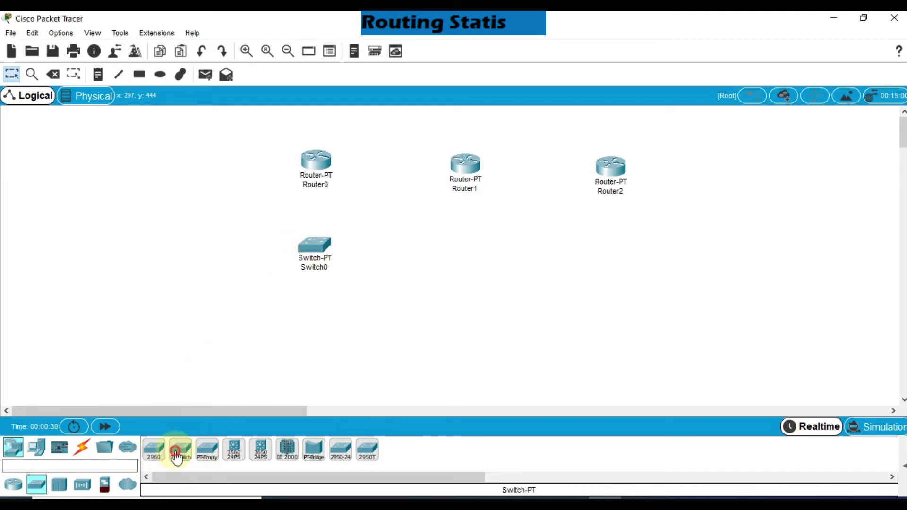
{"action": "left_click", "coordinate": [471, 245]}
{"action": "left_click", "coordinate": [188, 451]}
{"action": "left_click", "coordinate": [619, 248]}
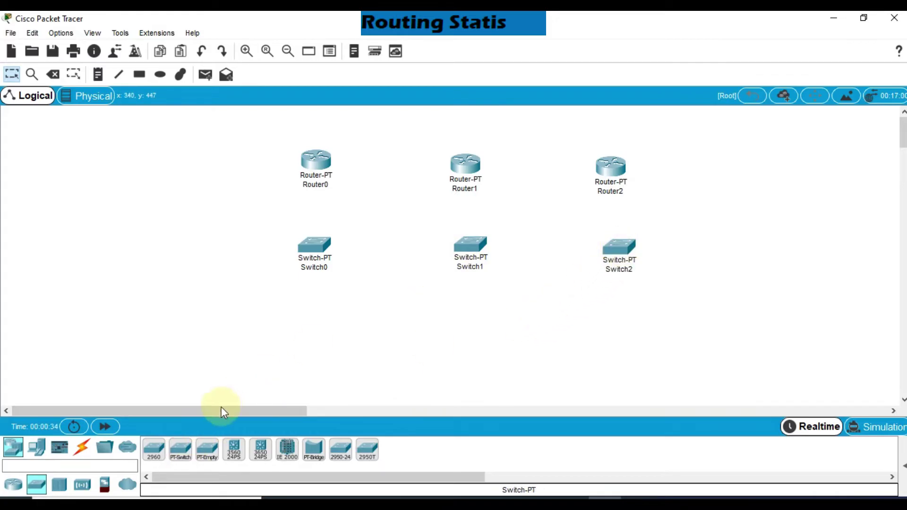
Add six PCs in a row beneath the switches, two below each switch.
{"action": "left_click", "coordinate": [36, 445]}
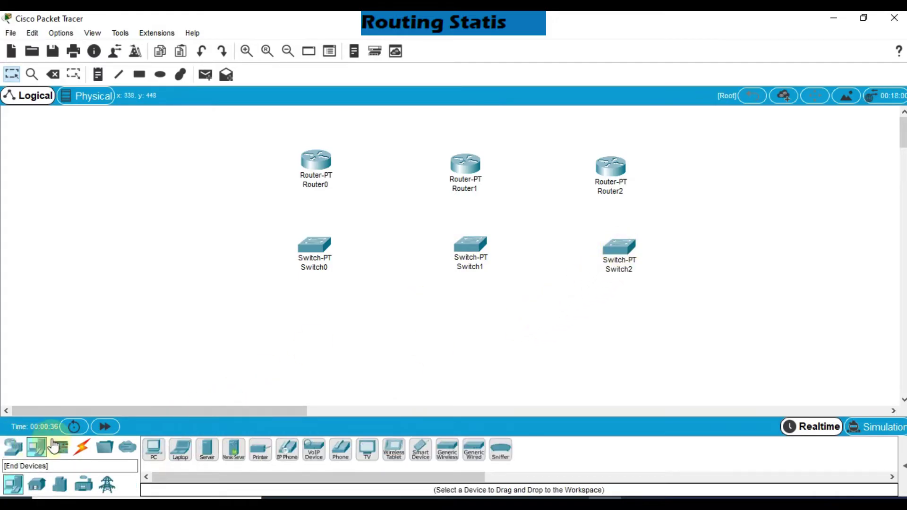
{"action": "left_click", "coordinate": [153, 448]}
{"action": "left_click", "coordinate": [260, 318]}
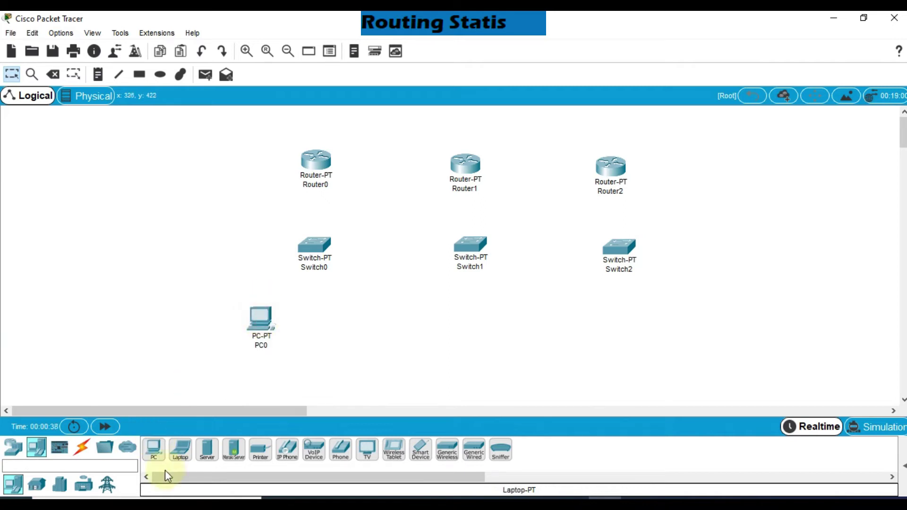
{"action": "left_click", "coordinate": [152, 451]}
{"action": "left_click", "coordinate": [332, 325]}
{"action": "left_click", "coordinate": [154, 449]}
{"action": "left_click", "coordinate": [447, 318]}
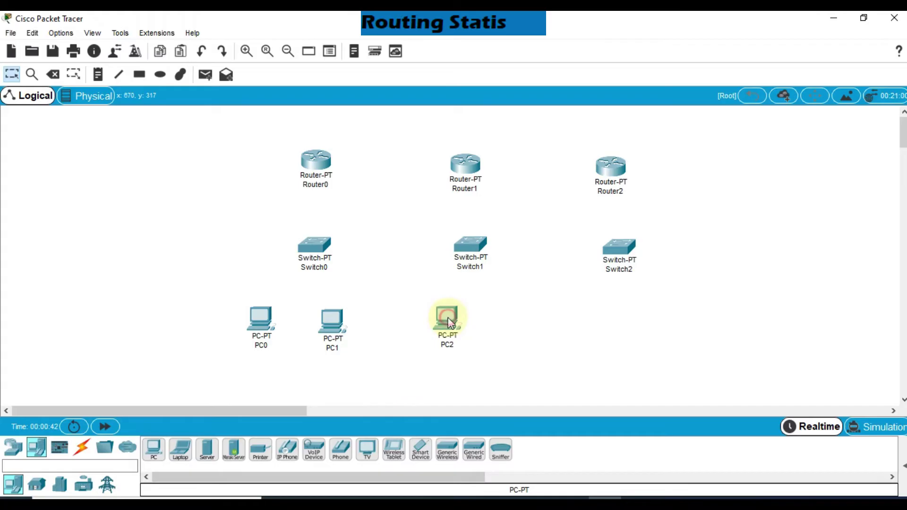
{"action": "left_click", "coordinate": [153, 449]}
{"action": "left_click", "coordinate": [521, 318]}
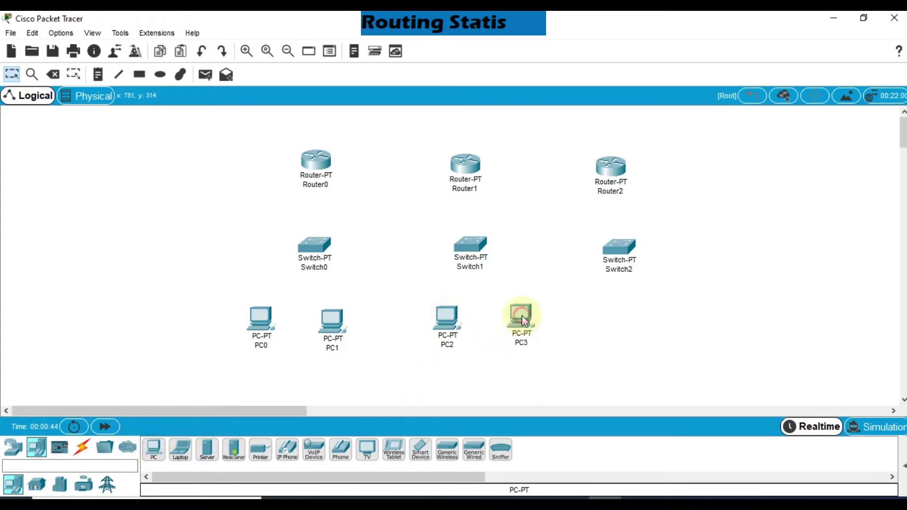
{"action": "left_click", "coordinate": [156, 451]}
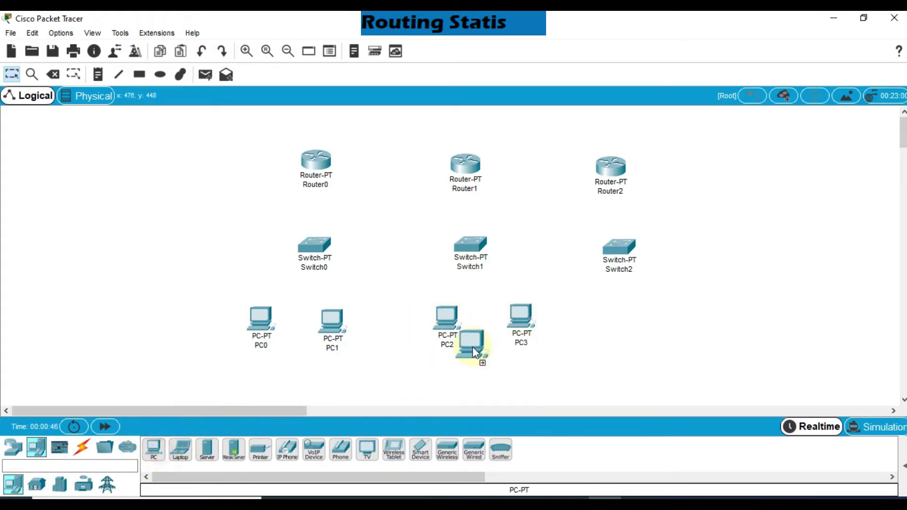
{"action": "left_click", "coordinate": [152, 450]}
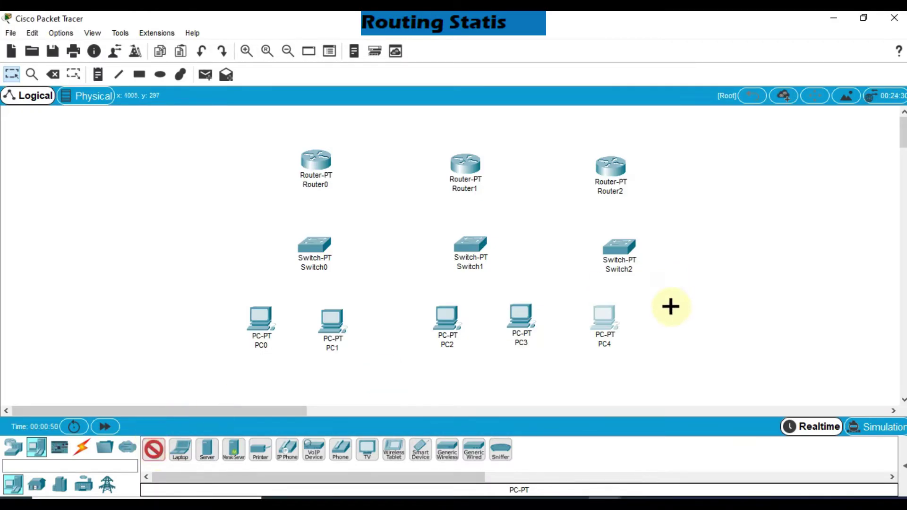
{"action": "left_click", "coordinate": [670, 311]}
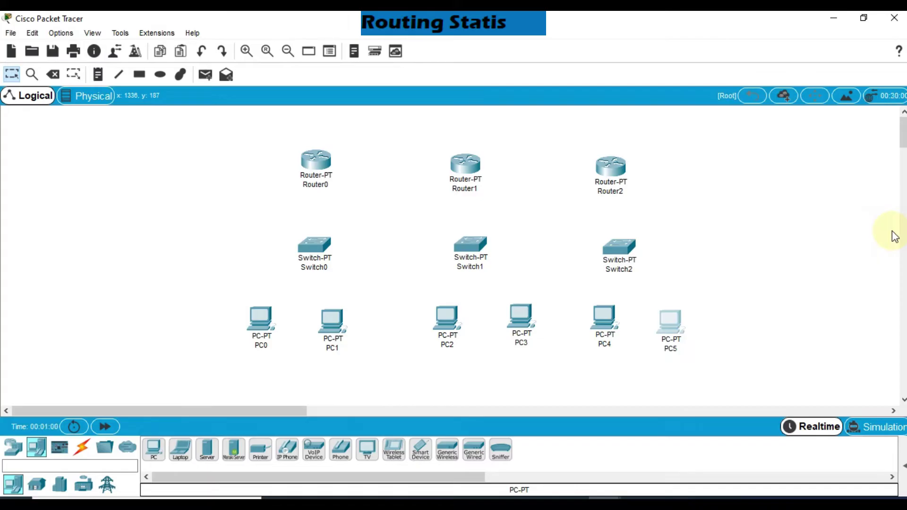
{"action": "left_click", "coordinate": [808, 229]}
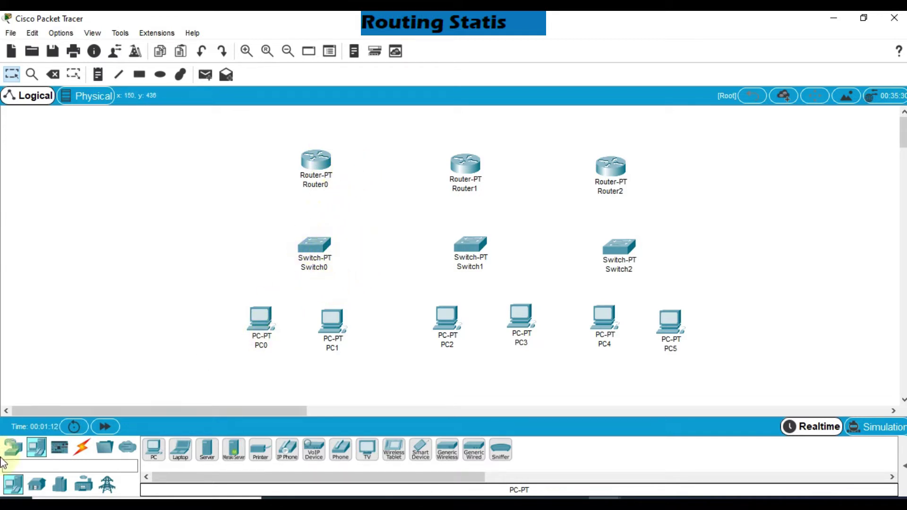
Connect Router0 FastEthernet0/0 to Switch0 FastEthernet0/1 with a copper straight-through cable.
{"action": "left_click", "coordinate": [83, 446]}
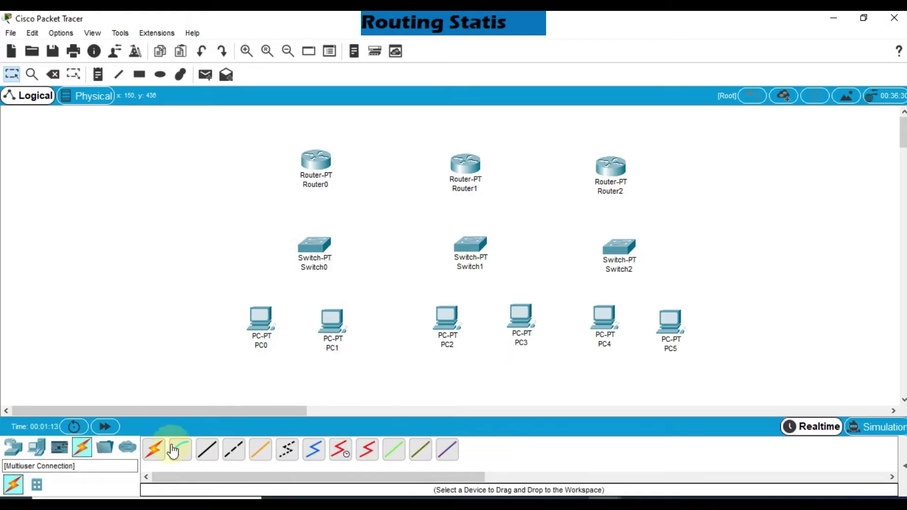
{"action": "left_click", "coordinate": [209, 456]}
{"action": "left_click", "coordinate": [316, 157]}
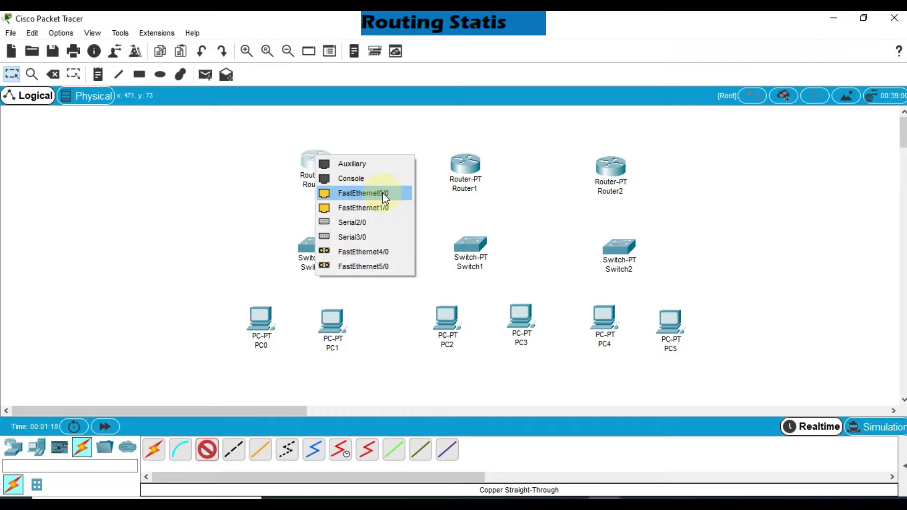
{"action": "left_click", "coordinate": [382, 193]}
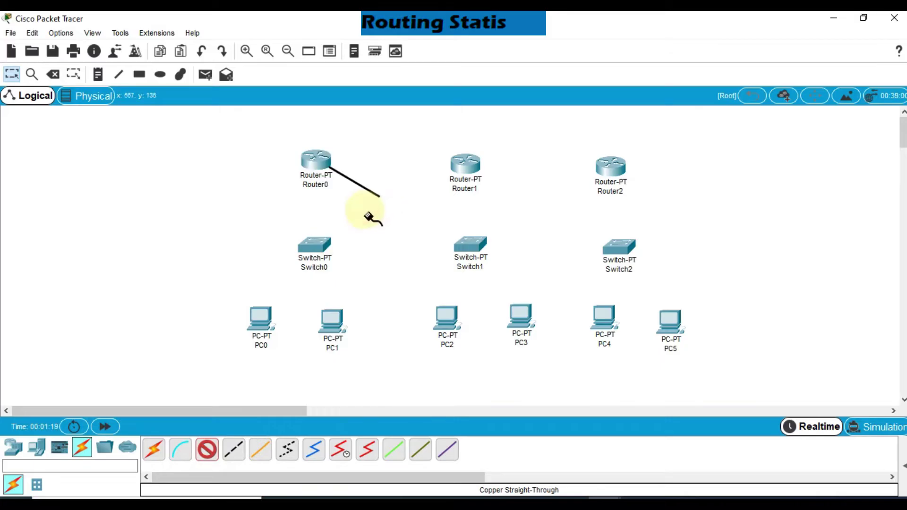
{"action": "left_click", "coordinate": [312, 241]}
{"action": "left_click", "coordinate": [340, 262]}
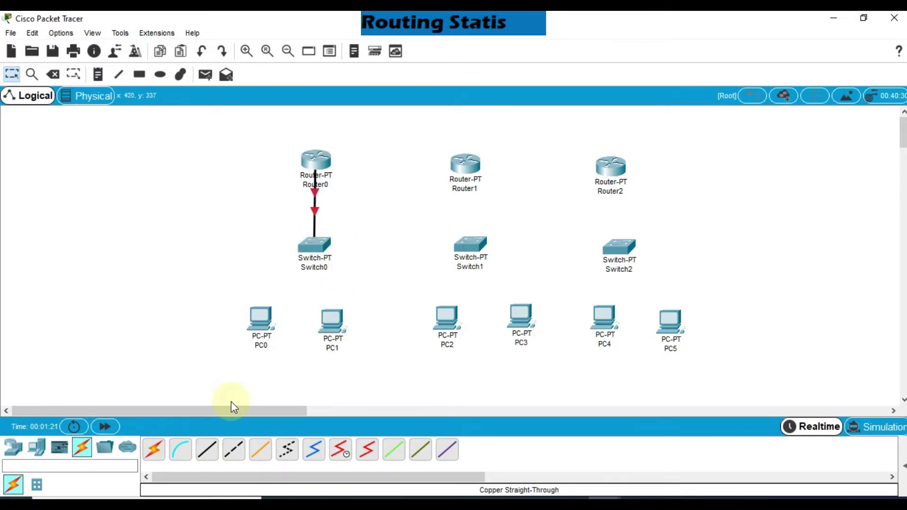
Connect Switch0 FastEthernet1/1 to PC0 FastEthernet0 with a copper straight-through cable.
{"action": "left_click", "coordinate": [204, 462]}
{"action": "left_click", "coordinate": [307, 245]}
{"action": "left_click", "coordinate": [340, 269]}
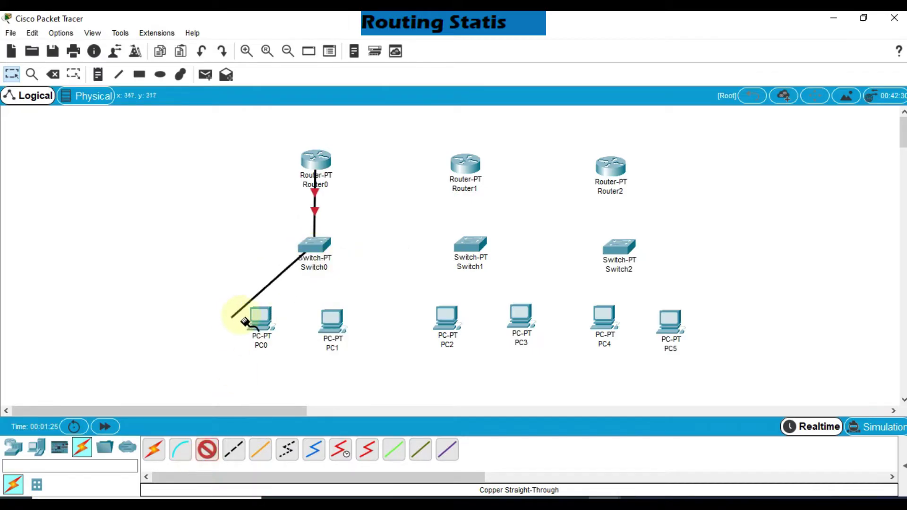
{"action": "left_click", "coordinate": [260, 318]}
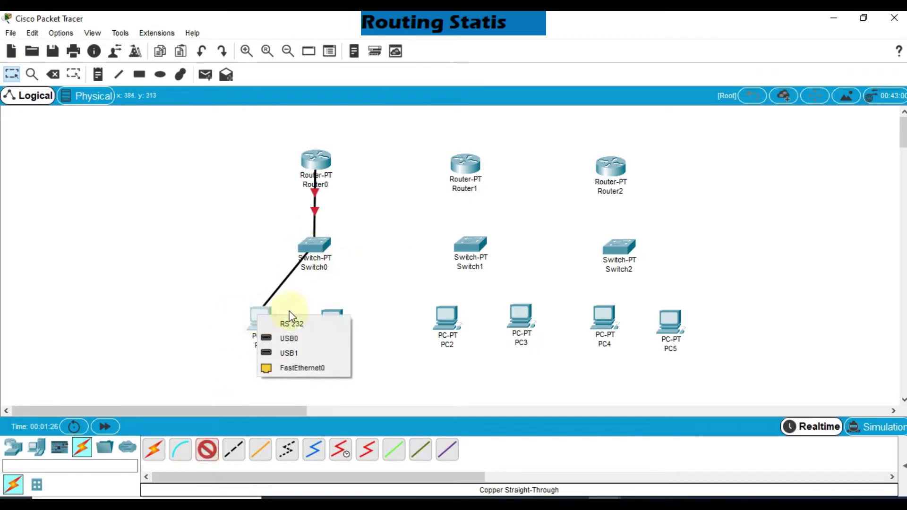
{"action": "left_click", "coordinate": [311, 369]}
Connect Switch0 FastEthernet2/1 to PC1 FastEthernet0 with a copper straight-through cable.
{"action": "left_click", "coordinate": [206, 456]}
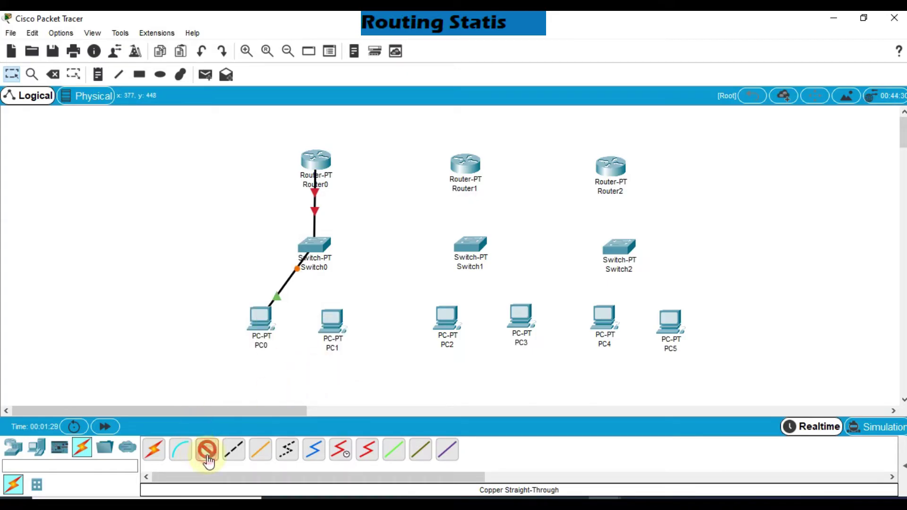
{"action": "left_click", "coordinate": [311, 242]}
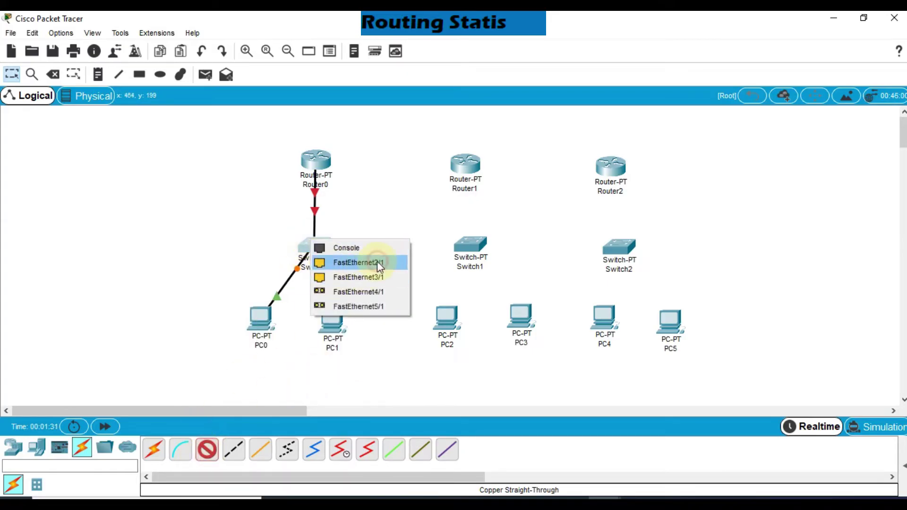
{"action": "left_click", "coordinate": [344, 306]}
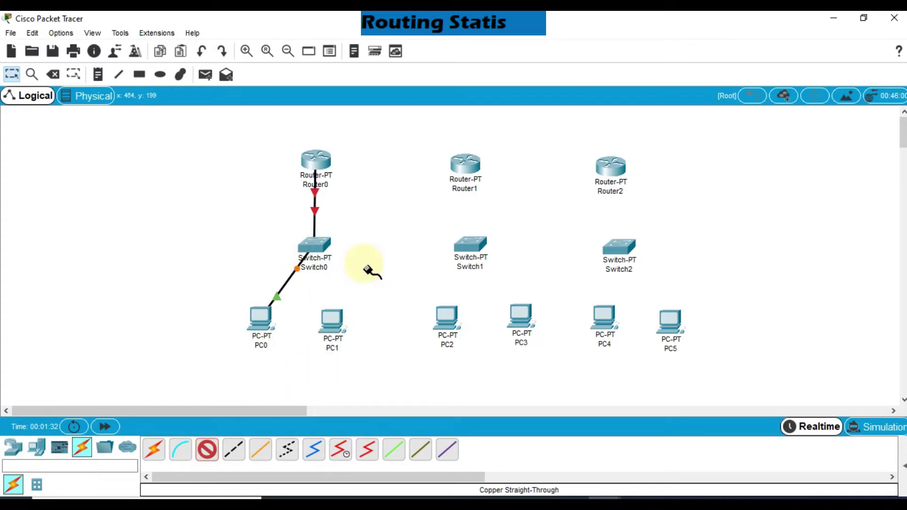
{"action": "left_click", "coordinate": [327, 315]}
{"action": "left_click", "coordinate": [373, 368]}
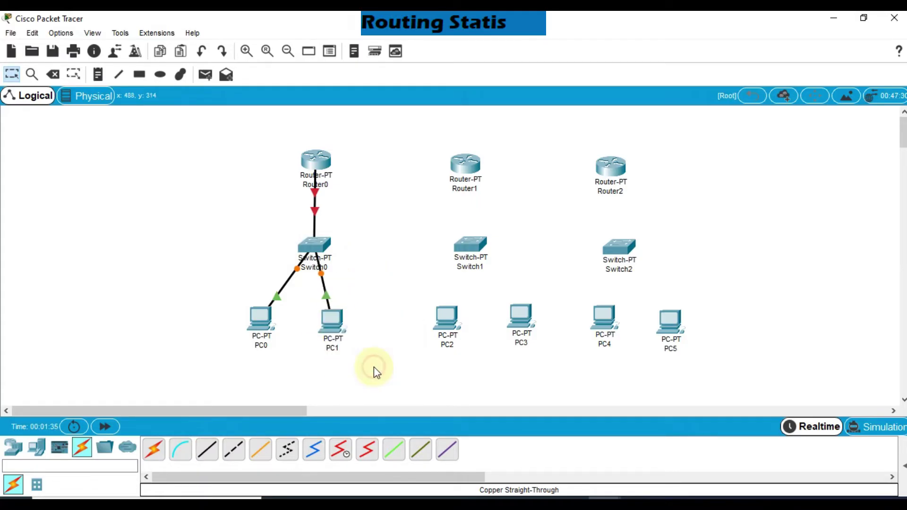
Connect Router1 FastEthernet0/0 to Switch1 FastEthernet0/1 with a copper straight-through cable.
{"action": "left_click", "coordinate": [211, 458]}
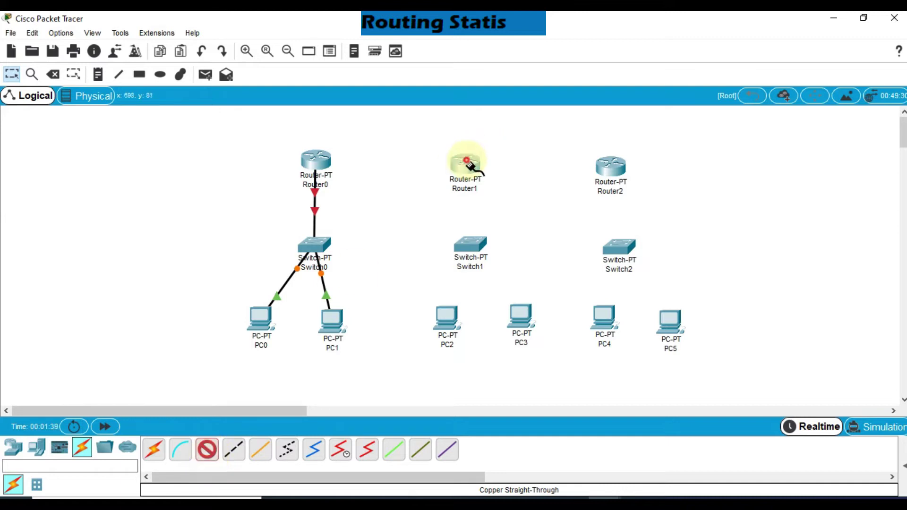
{"action": "left_click", "coordinate": [467, 162]}
{"action": "left_click", "coordinate": [529, 201]}
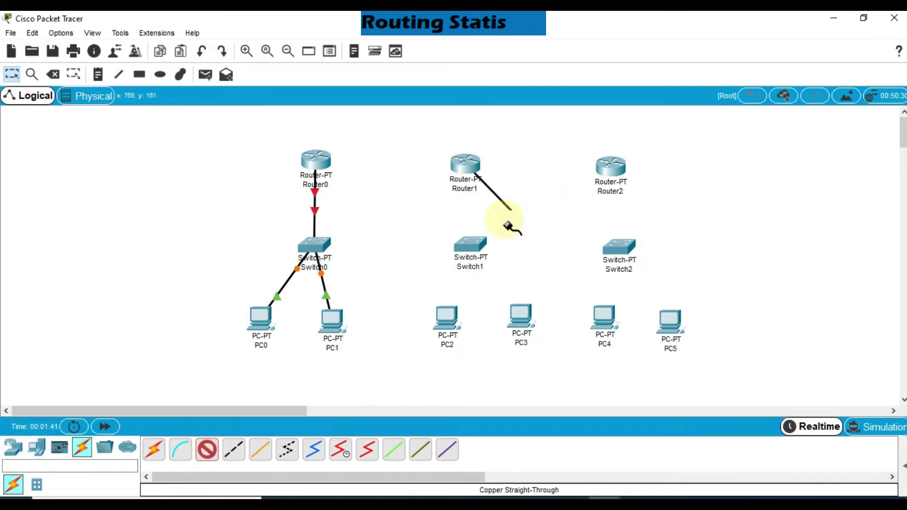
{"action": "left_click", "coordinate": [473, 243]}
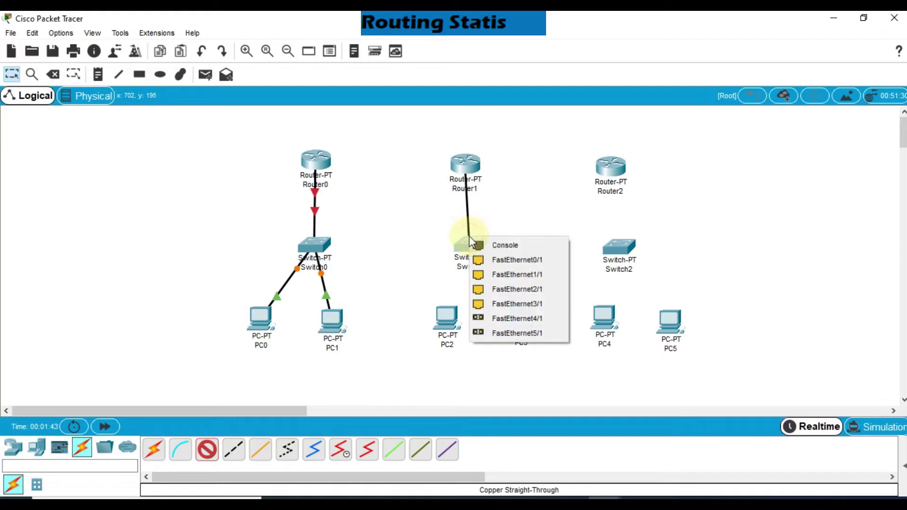
{"action": "left_click", "coordinate": [539, 260]}
Connect Switch1 FastEthernet1/1 to PC2 FastEthernet0 with a copper straight-through cable.
{"action": "left_click", "coordinate": [211, 451]}
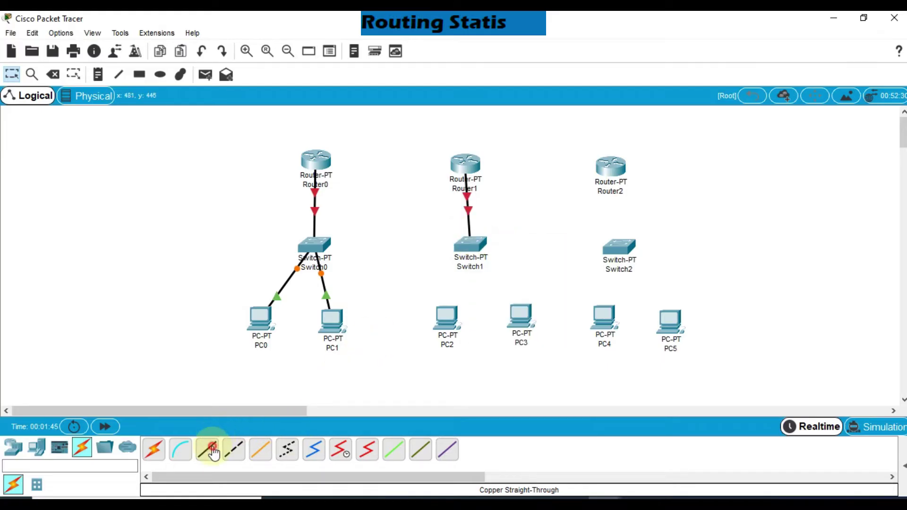
{"action": "left_click", "coordinate": [467, 245]}
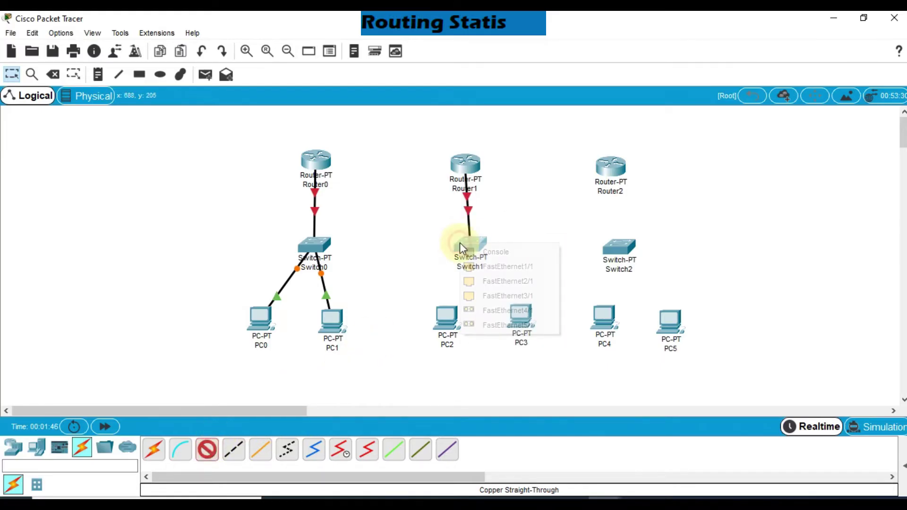
{"action": "left_click", "coordinate": [503, 266]}
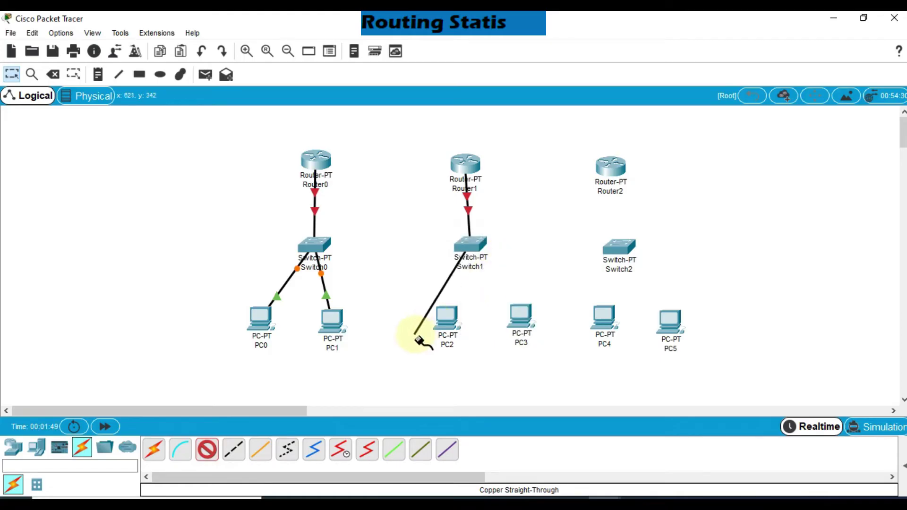
{"action": "left_click", "coordinate": [444, 325]}
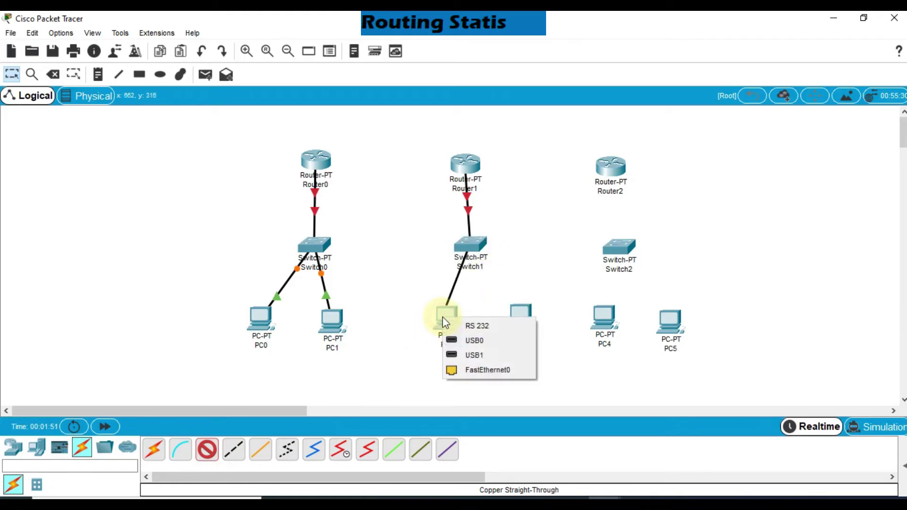
{"action": "left_click", "coordinate": [492, 361]}
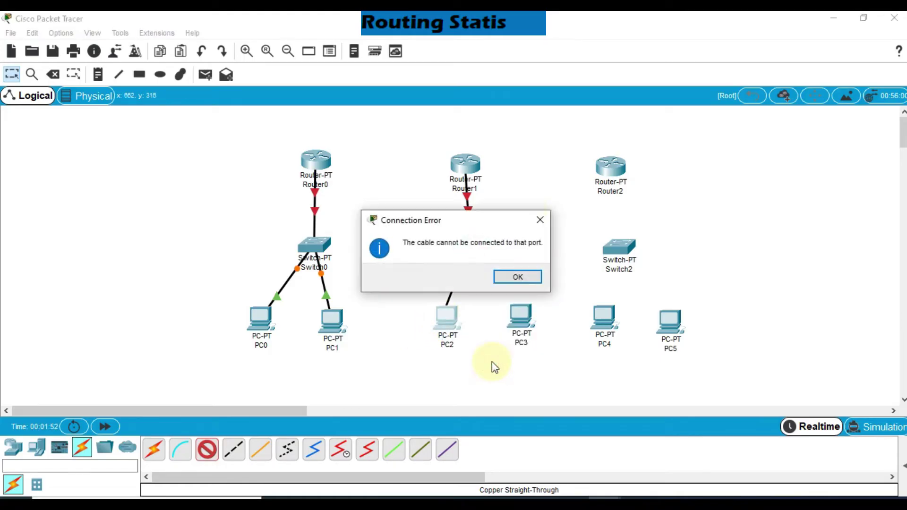
{"action": "left_click", "coordinate": [540, 220]}
{"action": "left_click", "coordinate": [445, 318]}
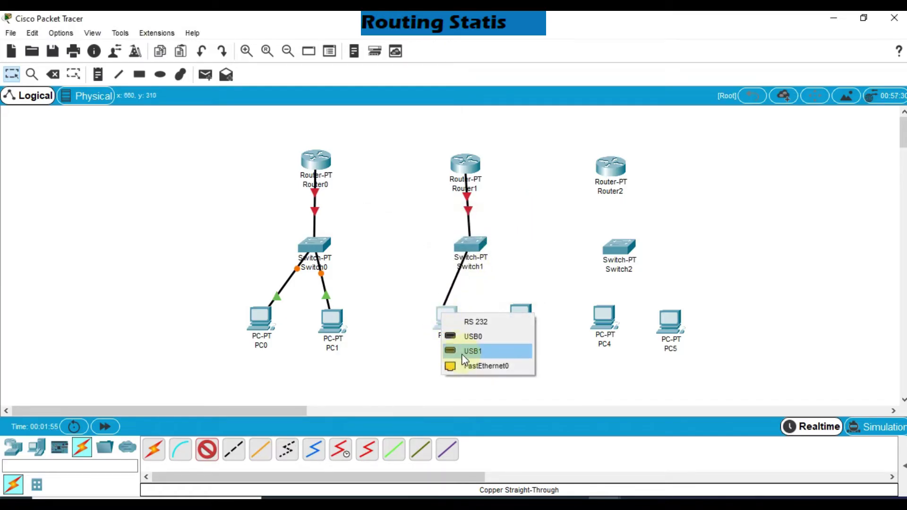
{"action": "left_click", "coordinate": [466, 365]}
Connect Switch1 FastEthernet2/1 to PC3 FastEthernet0 with a copper straight-through cable.
{"action": "left_click", "coordinate": [208, 451]}
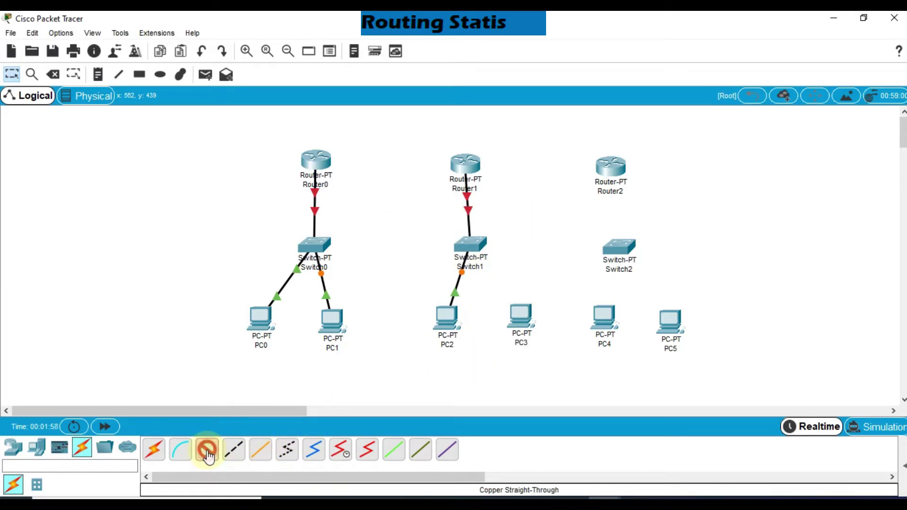
{"action": "left_click", "coordinate": [472, 242]}
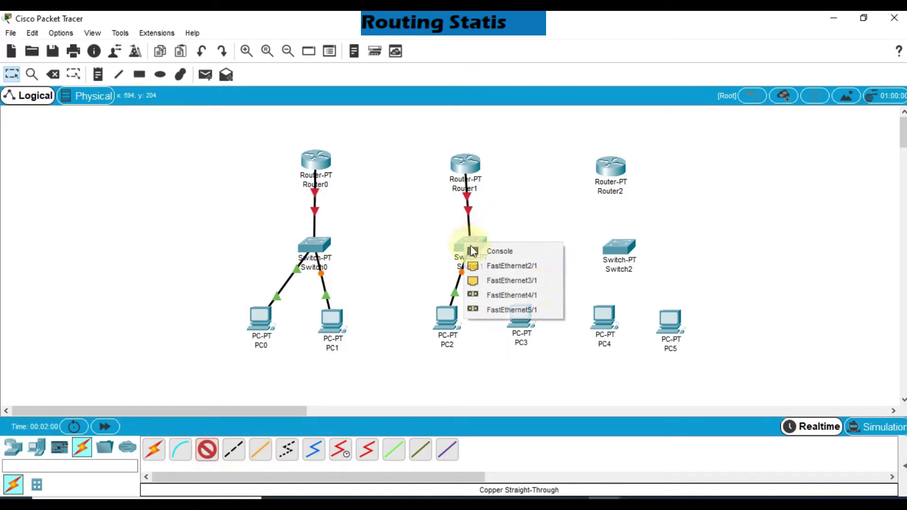
{"action": "left_click", "coordinate": [553, 266]}
{"action": "left_click", "coordinate": [518, 319]}
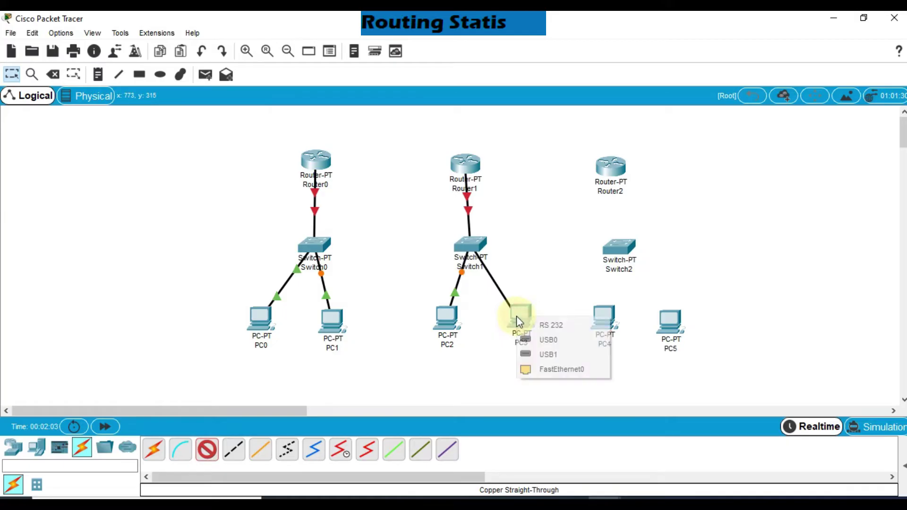
{"action": "left_click", "coordinate": [555, 369]}
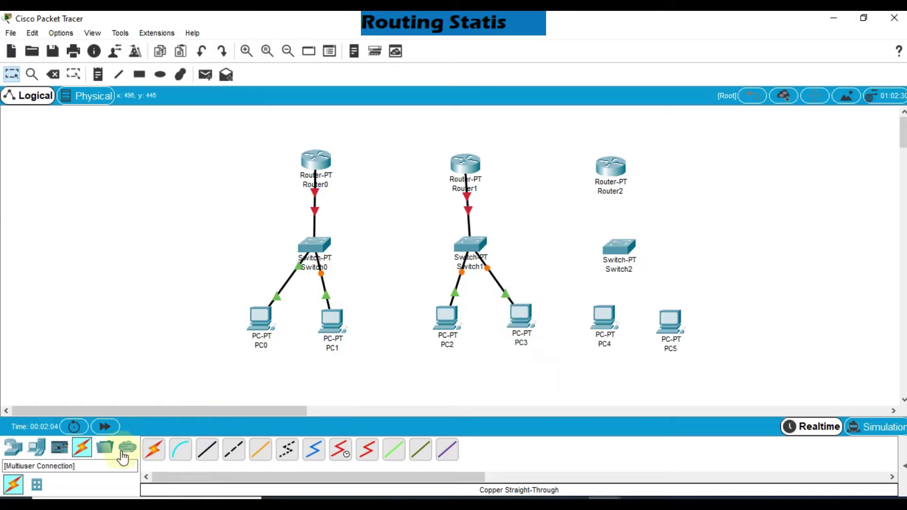
Connect Router2 FastEthernet0/0 to Switch2 FastEthernet0/1 with a copper straight-through cable.
{"action": "left_click", "coordinate": [207, 451]}
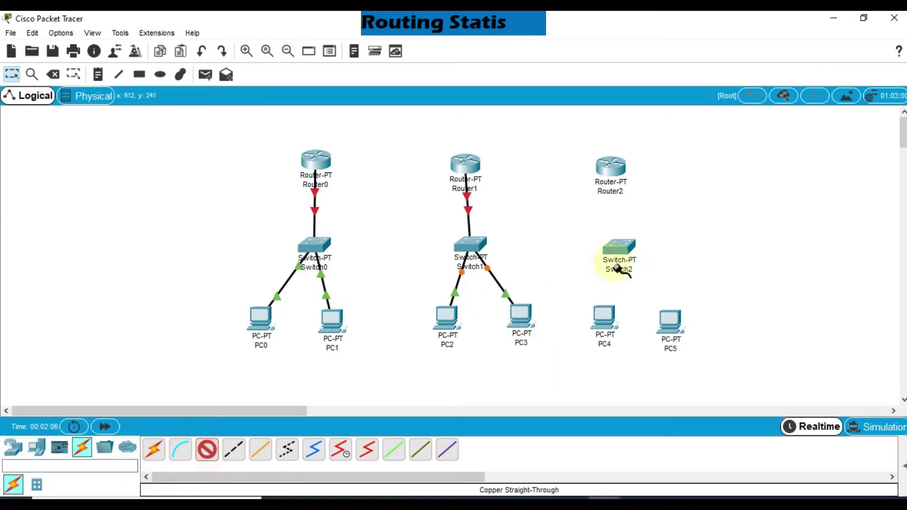
{"action": "left_click", "coordinate": [613, 166]}
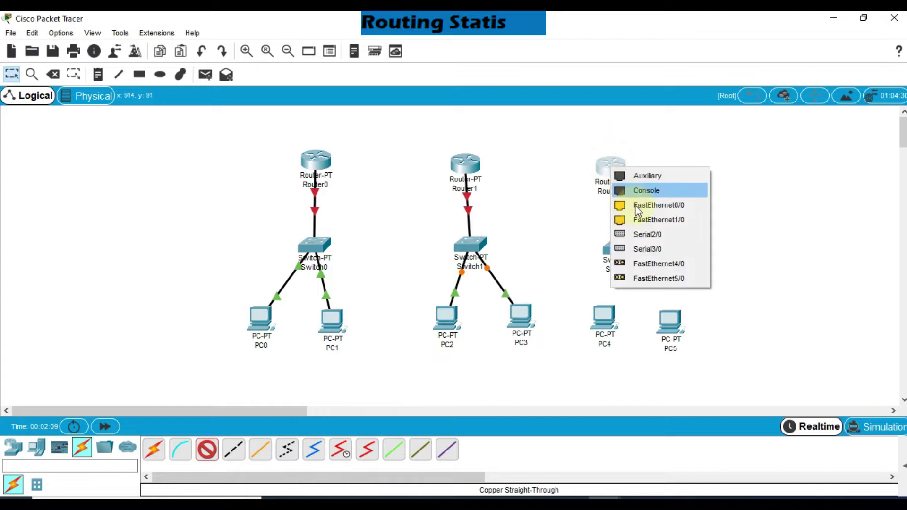
{"action": "left_click", "coordinate": [648, 207]}
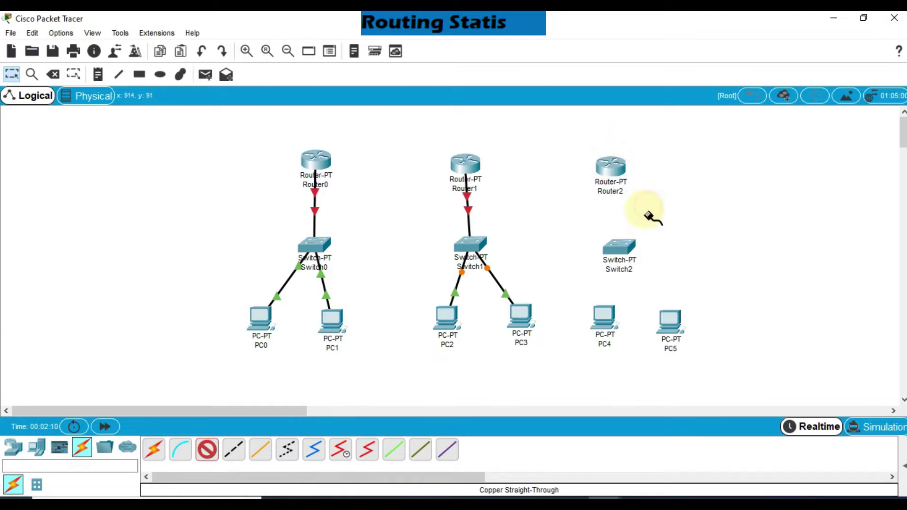
{"action": "left_click", "coordinate": [618, 247]}
{"action": "left_click", "coordinate": [654, 266]}
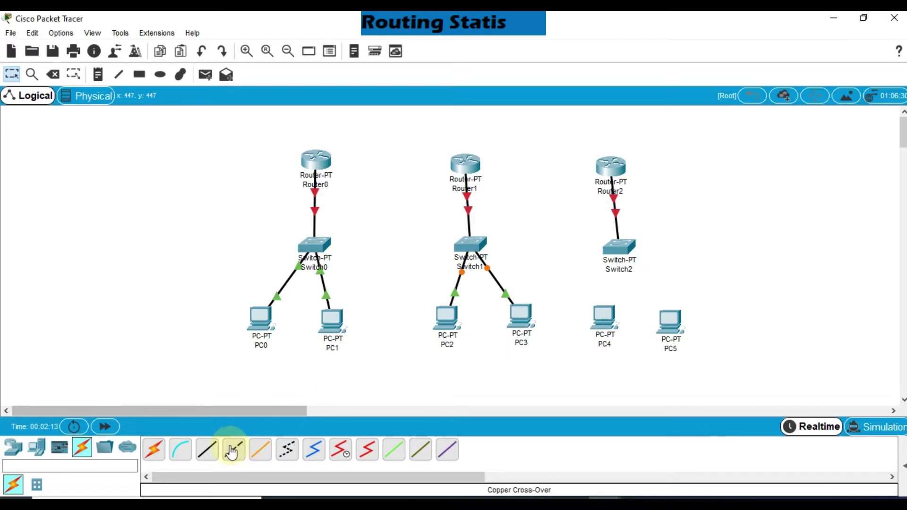
Connect Switch2 FastEthernet1/1 to PC4 FastEthernet0 with a copper straight-through cable.
{"action": "left_click", "coordinate": [208, 450]}
{"action": "left_click", "coordinate": [619, 247]}
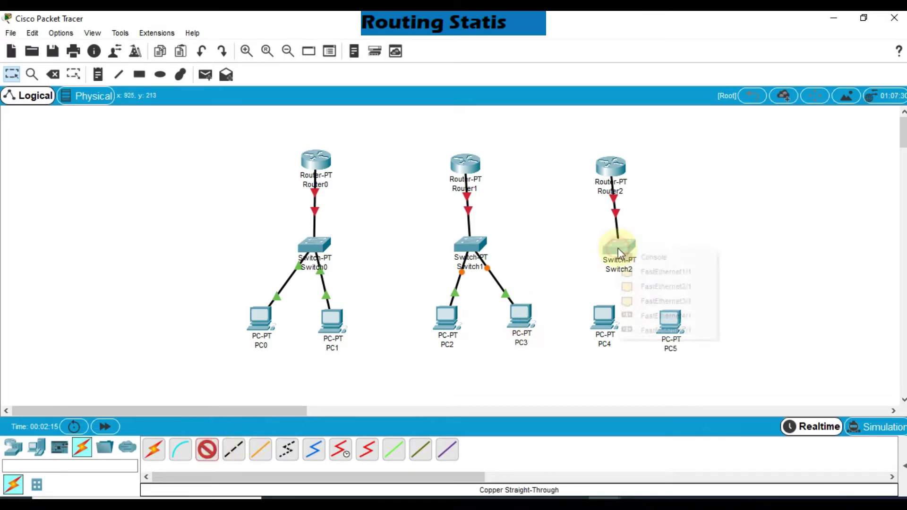
{"action": "left_click", "coordinate": [660, 272]}
{"action": "left_click", "coordinate": [603, 315]}
{"action": "left_click", "coordinate": [657, 373]}
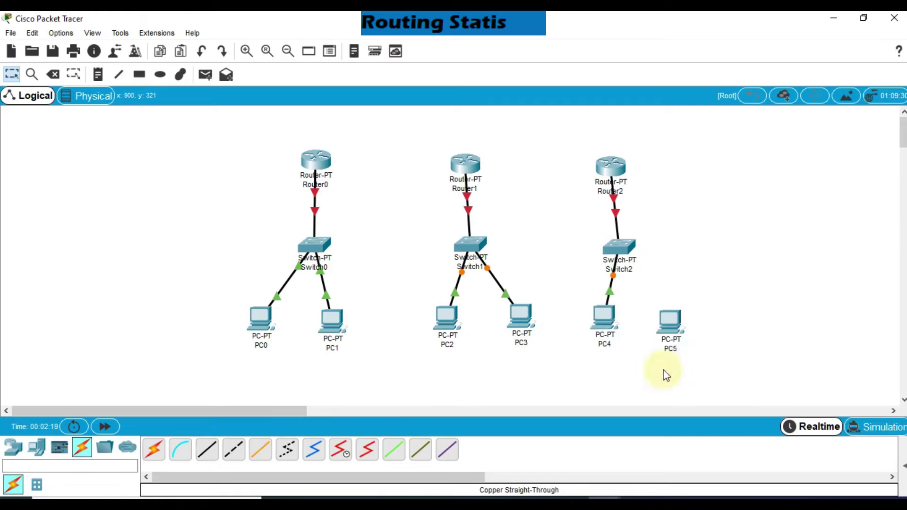
Connect Switch2 FastEthernet2/1 to PC5 FastEthernet0 with a copper straight-through cable.
{"action": "left_click", "coordinate": [212, 451]}
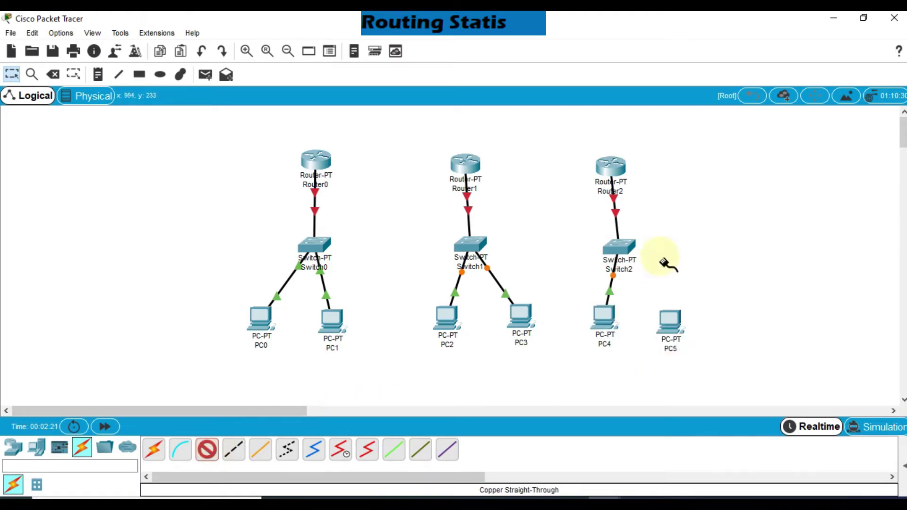
{"action": "left_click", "coordinate": [613, 244]}
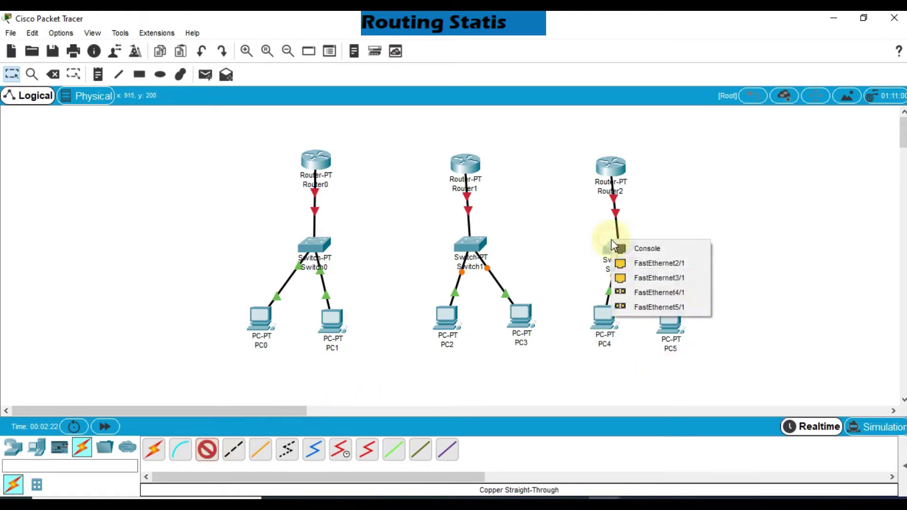
{"action": "left_click", "coordinate": [697, 263]}
{"action": "left_click", "coordinate": [677, 323]}
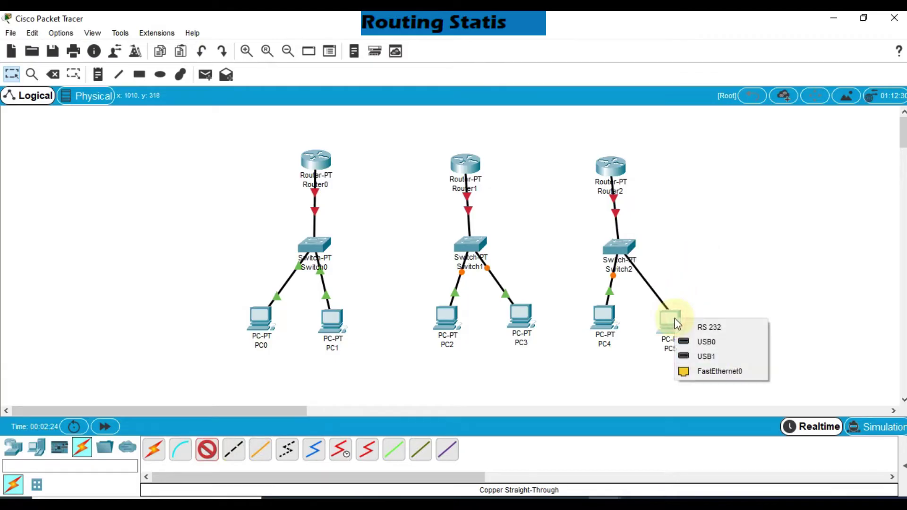
{"action": "left_click", "coordinate": [750, 369]}
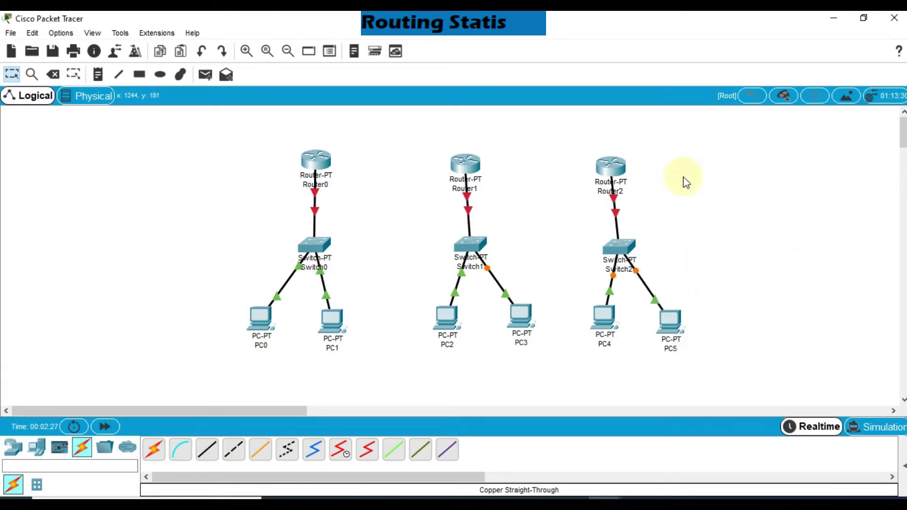
Nudge Router0, Router1 and Router2 so they line up in a row above their switches.
{"action": "left_click", "coordinate": [618, 168]}
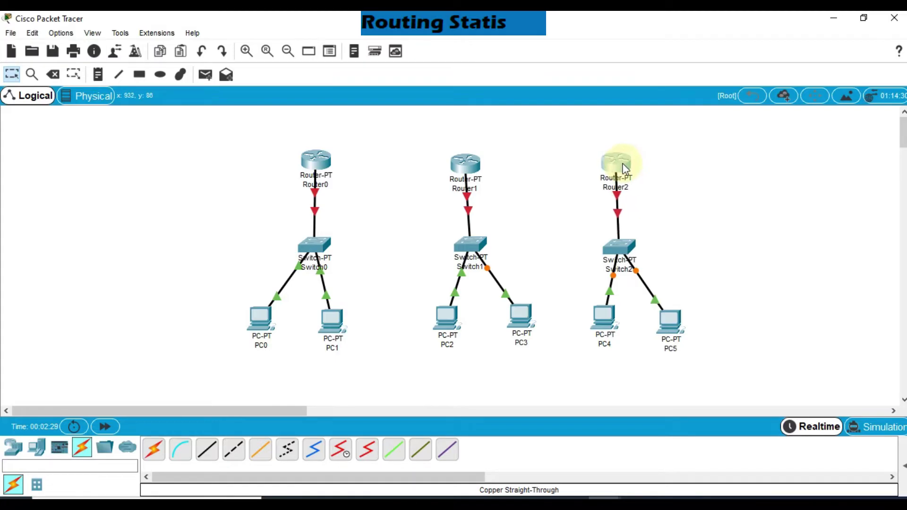
{"action": "left_click_drag", "start_coordinate": [469, 175], "coordinate": [474, 168]}
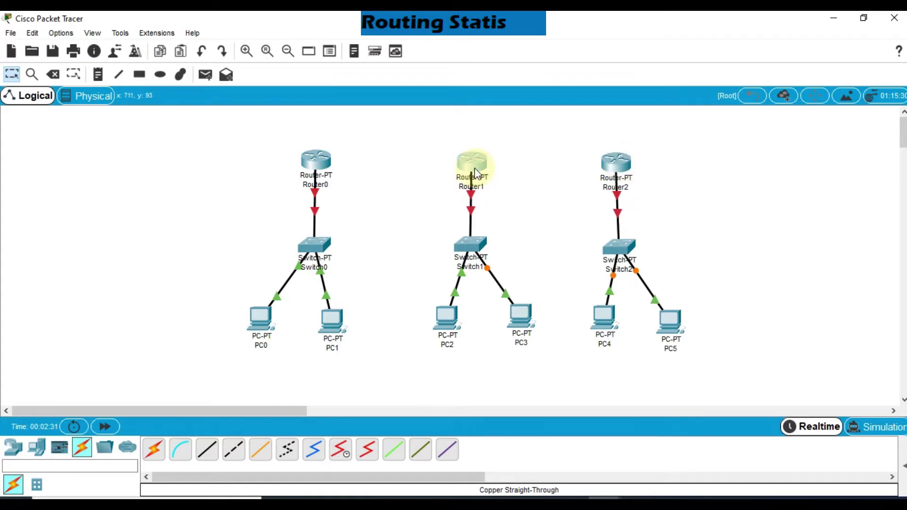
{"action": "mouse_move", "coordinate": [312, 163]}
{"action": "left_mouse_down"}
{"action": "mouse_move", "coordinate": [305, 175]}
{"action": "mouse_move", "coordinate": [314, 167]}
{"action": "left_mouse_up"}
{"action": "left_click_drag", "start_coordinate": [467, 163], "coordinate": [463, 158]}
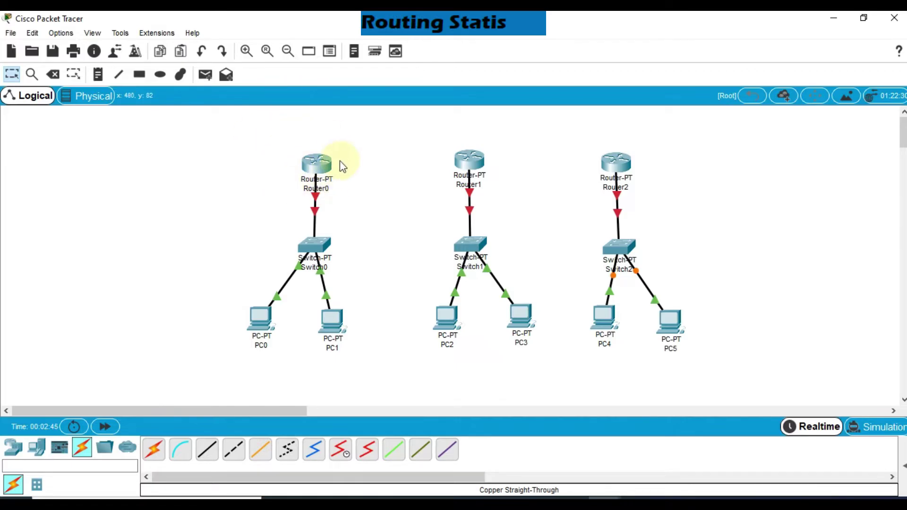
{"action": "left_click", "coordinate": [315, 171]}
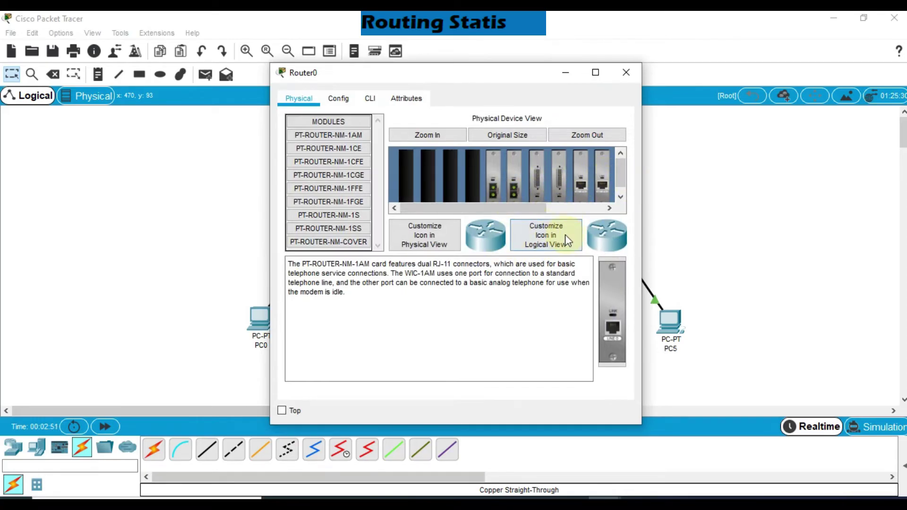
{"action": "left_click", "coordinate": [626, 73]}
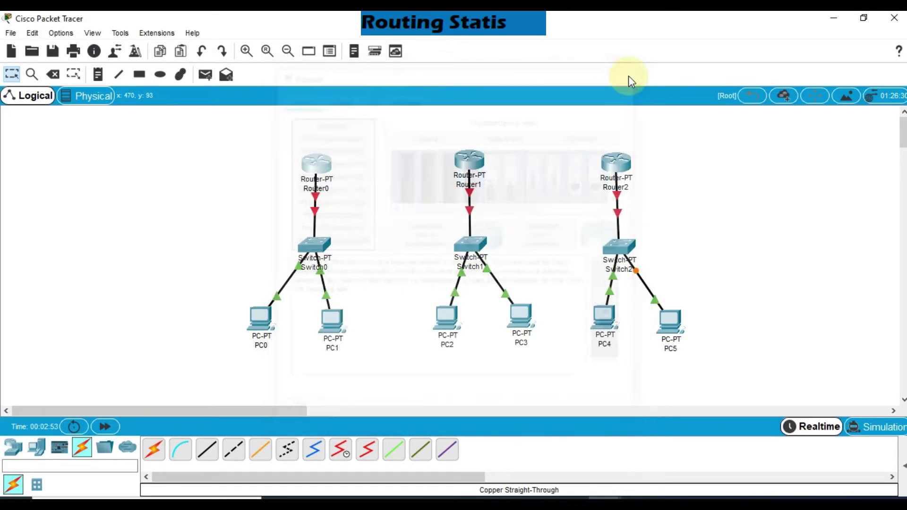
Connect Router0 Serial2/0 to Router1 Serial2/0 with a Serial DCE cable.
{"action": "left_click", "coordinate": [341, 452]}
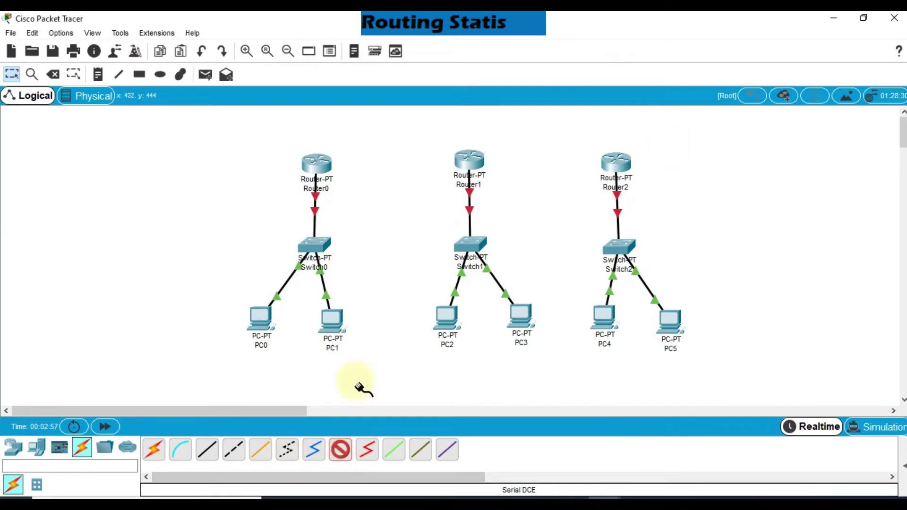
{"action": "left_click", "coordinate": [318, 164]}
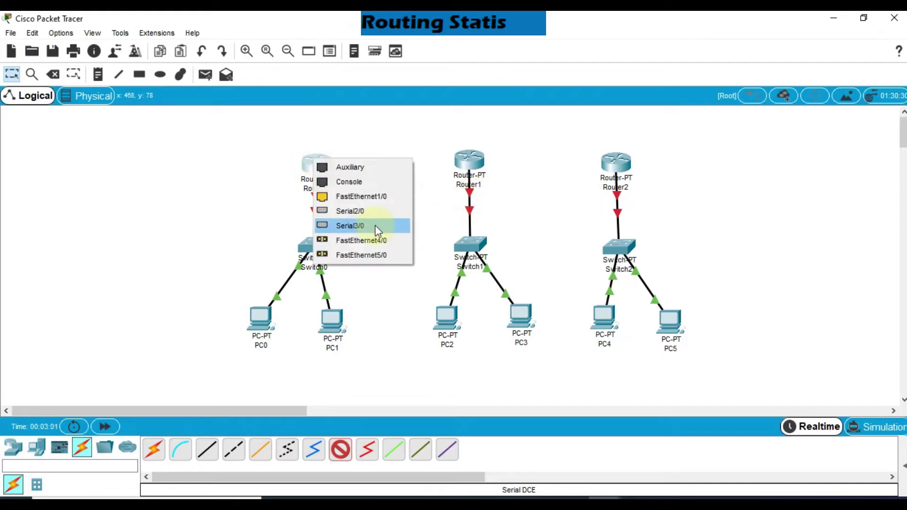
{"action": "left_click", "coordinate": [382, 210]}
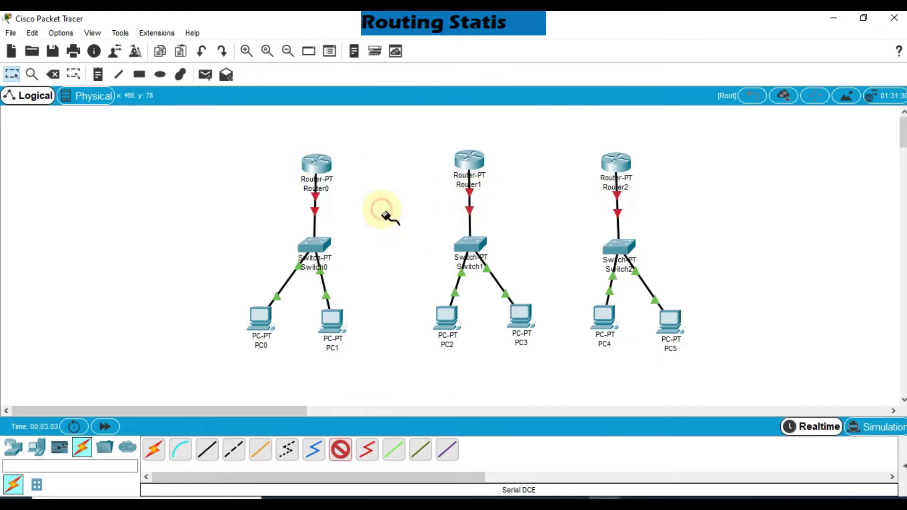
{"action": "left_click", "coordinate": [470, 161]}
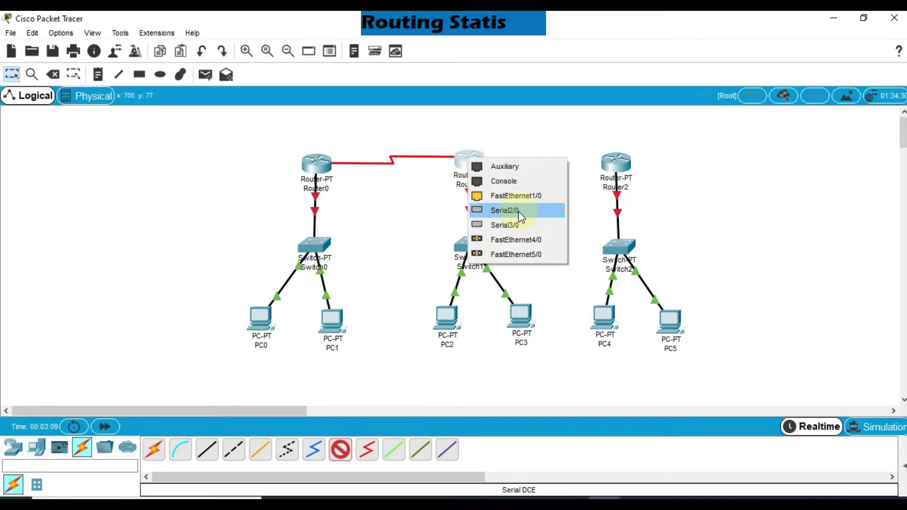
{"action": "left_click", "coordinate": [504, 210]}
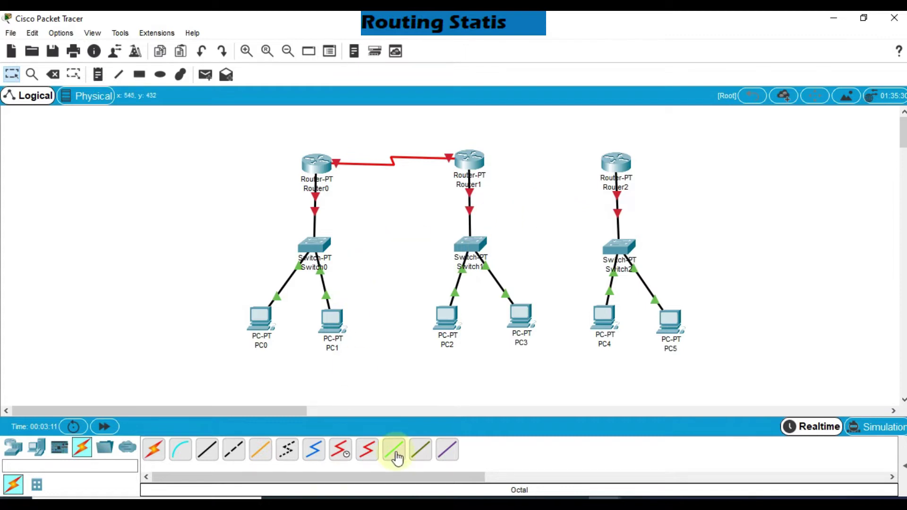
Connect Router1 Serial3/0 to Router2 Serial2/0 with a Serial DCE cable.
{"action": "left_click", "coordinate": [340, 449]}
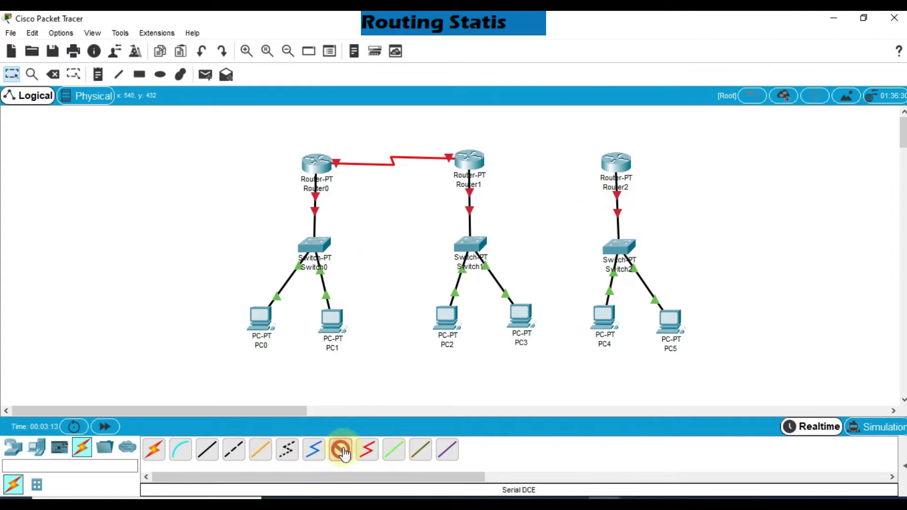
{"action": "left_click", "coordinate": [470, 156]}
{"action": "left_click", "coordinate": [533, 204]}
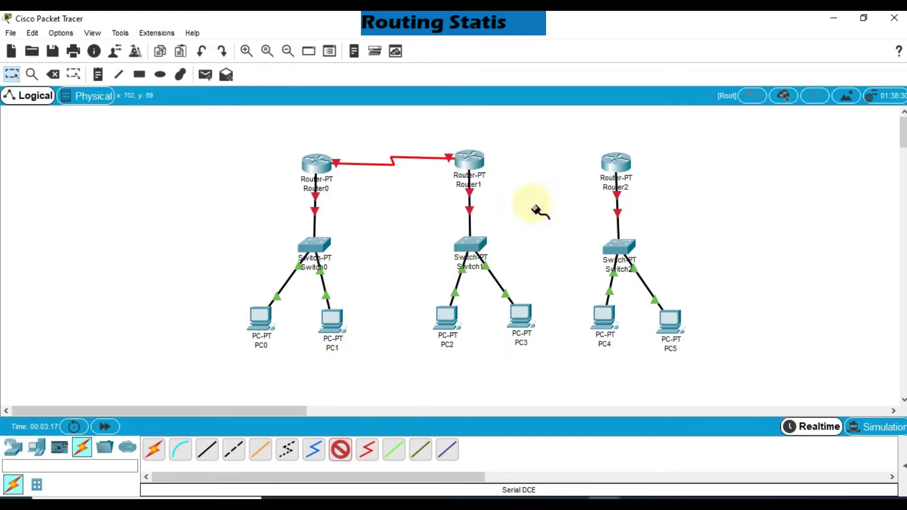
{"action": "left_click", "coordinate": [614, 158]}
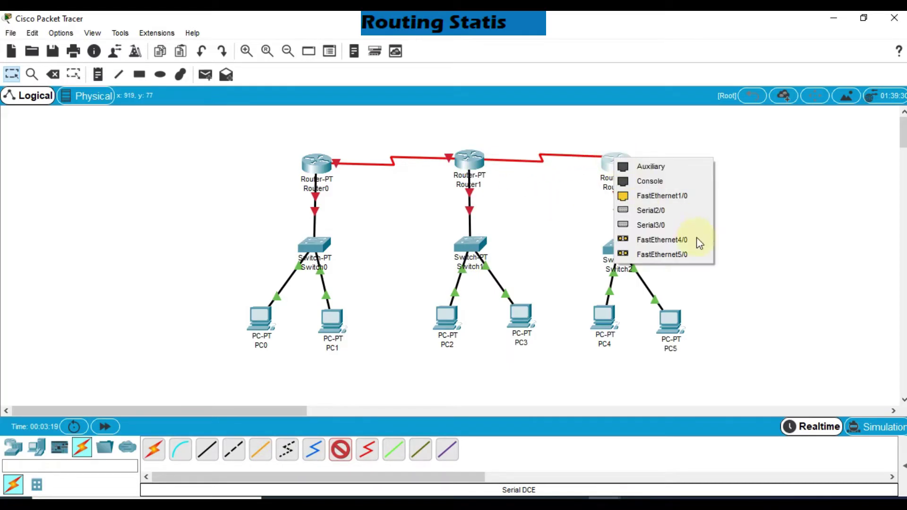
{"action": "left_click", "coordinate": [685, 209]}
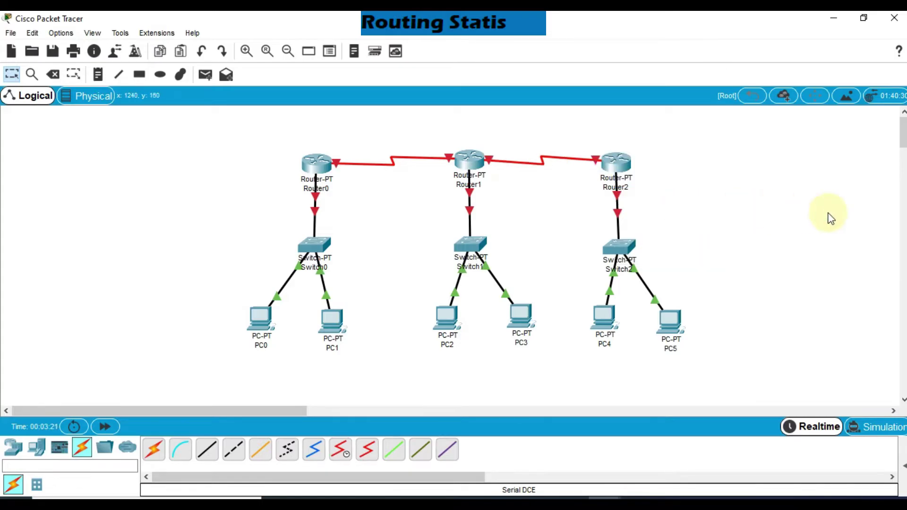
Shift Router1 slightly down and Router2 slightly up to adjust the row of serial-linked routers.
{"action": "left_click_drag", "start_coordinate": [466, 165], "coordinate": [465, 170]}
{"action": "left_click", "coordinate": [610, 158]}
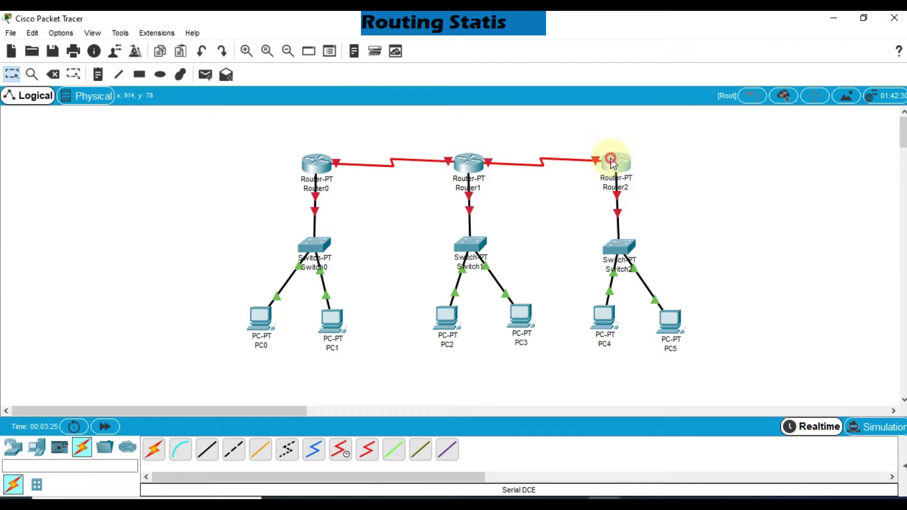
{"action": "left_click_drag", "start_coordinate": [613, 156], "coordinate": [611, 155]}
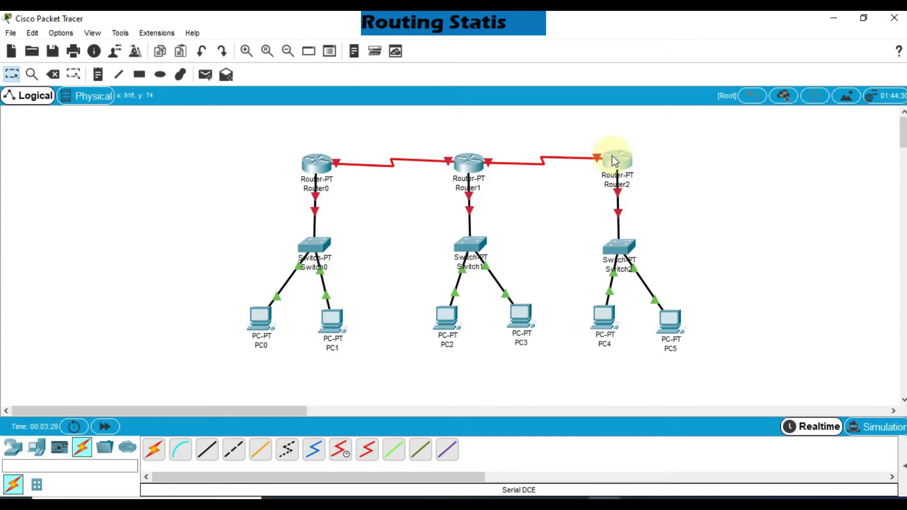
{"action": "left_click", "coordinate": [700, 179]}
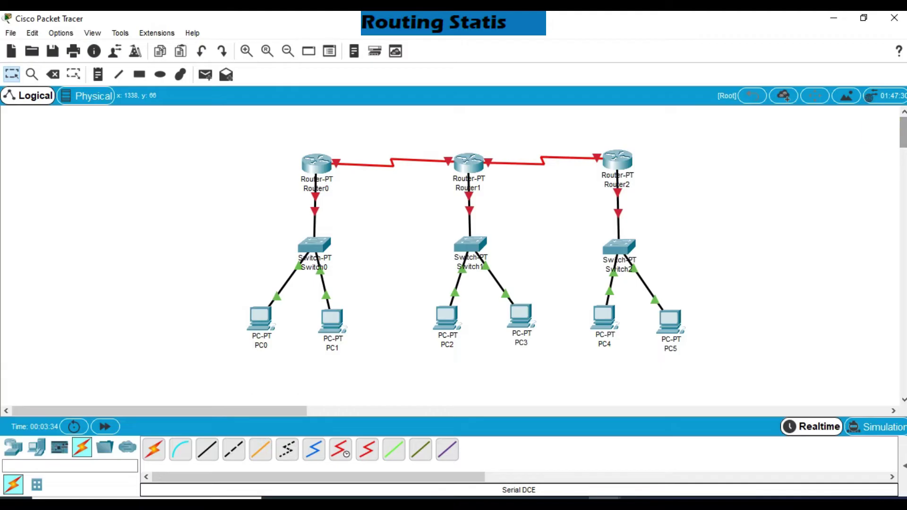
Place a note reading 11.11.11.1 above Router0 for its serial link to Router1.
{"action": "left_click", "coordinate": [35, 110]}
{"action": "left_click", "coordinate": [98, 74]}
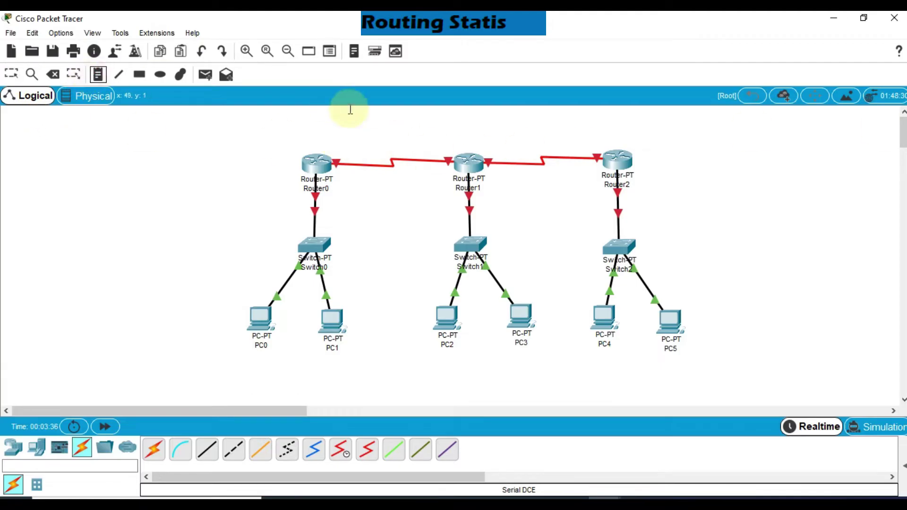
{"action": "left_click", "coordinate": [316, 138]}
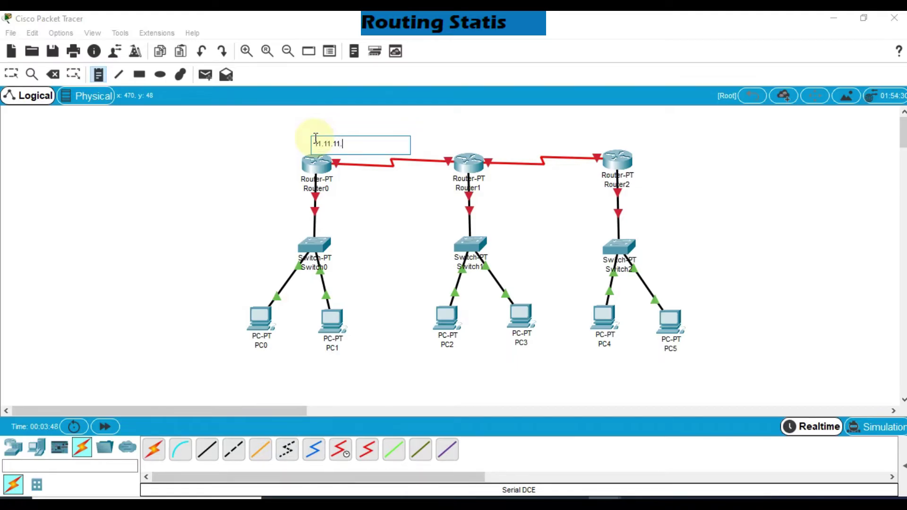
{"action": "left_click", "coordinate": [420, 143]}
Place a note reading 11.11.11.2 beside Router1, above the serial link to Router0.
{"action": "left_click", "coordinate": [405, 143]}
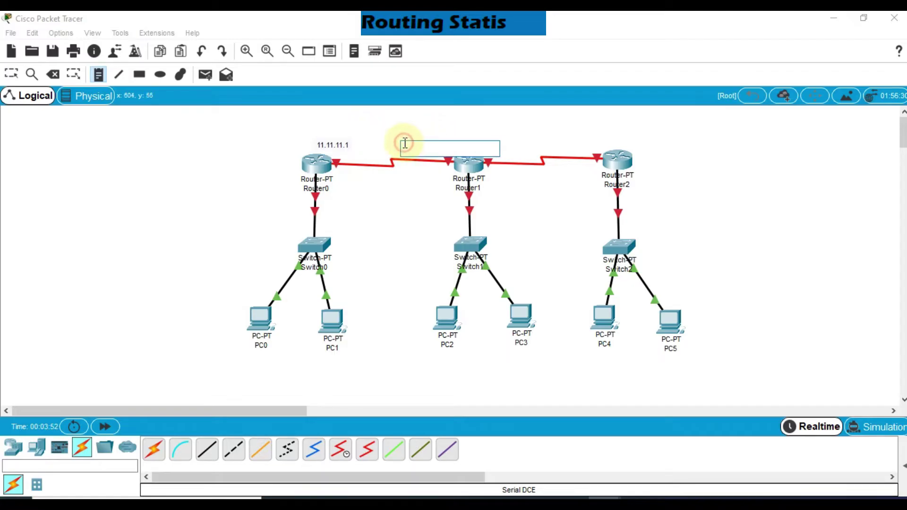
{"action": "type", "text": "11.11.11.2"}
{"action": "left_click", "coordinate": [513, 133]}
Place notes reading 12.12.12.1 beside Router1 and 12.12.12.2 beside Router2, above the serial link between them.
{"action": "left_click", "coordinate": [484, 145]}
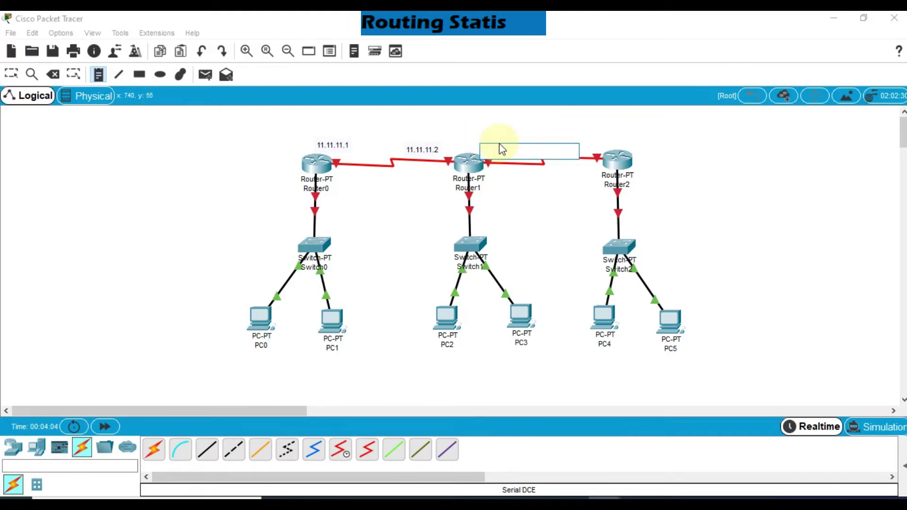
{"action": "type", "text": "12.12.12.1"}
{"action": "left_click", "coordinate": [587, 143]}
{"action": "left_click", "coordinate": [571, 147]}
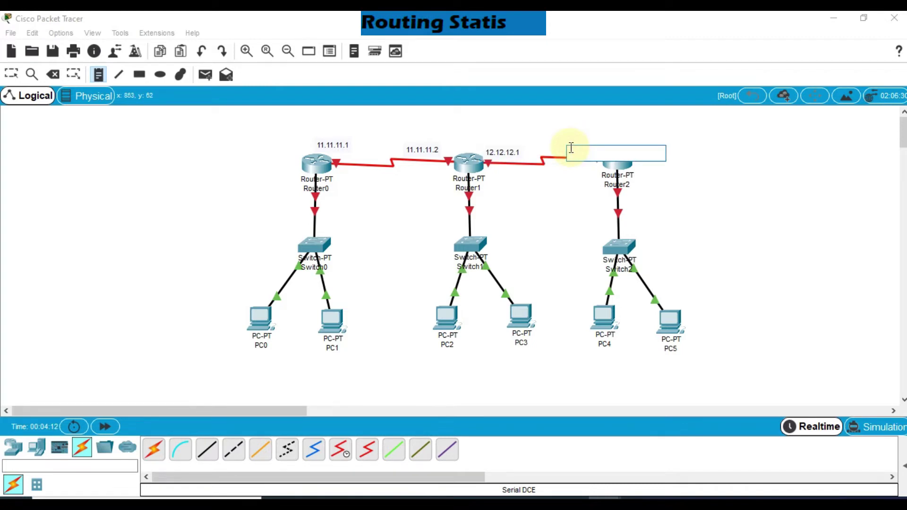
{"action": "type", "text": "12.12.12.2"}
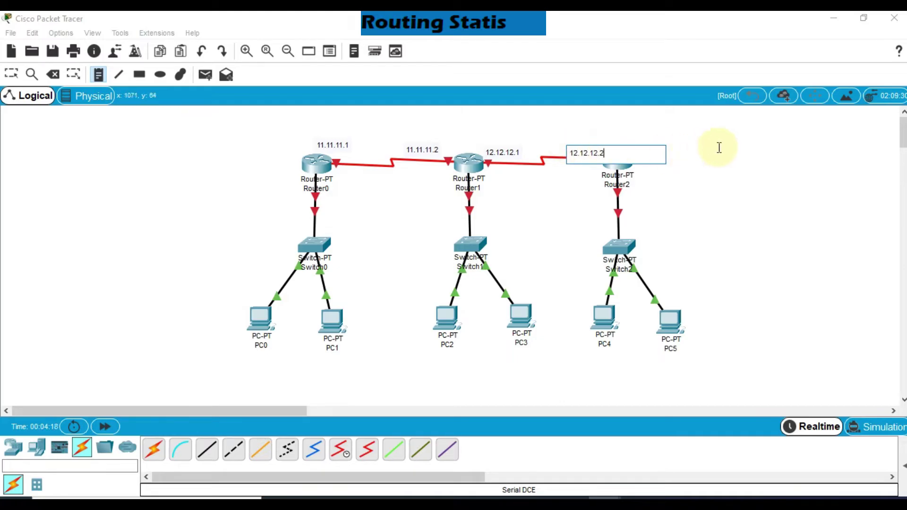
Adjust the positions of the serial-link address notes so they sit neatly above their router ports.
{"action": "left_click", "coordinate": [13, 75]}
{"action": "left_click", "coordinate": [597, 150]}
{"action": "left_click", "coordinate": [507, 152]}
{"action": "left_click_drag", "start_coordinate": [418, 152], "coordinate": [430, 152]}
{"action": "double_click", "coordinate": [345, 144]}
{"action": "left_click", "coordinate": [383, 185]}
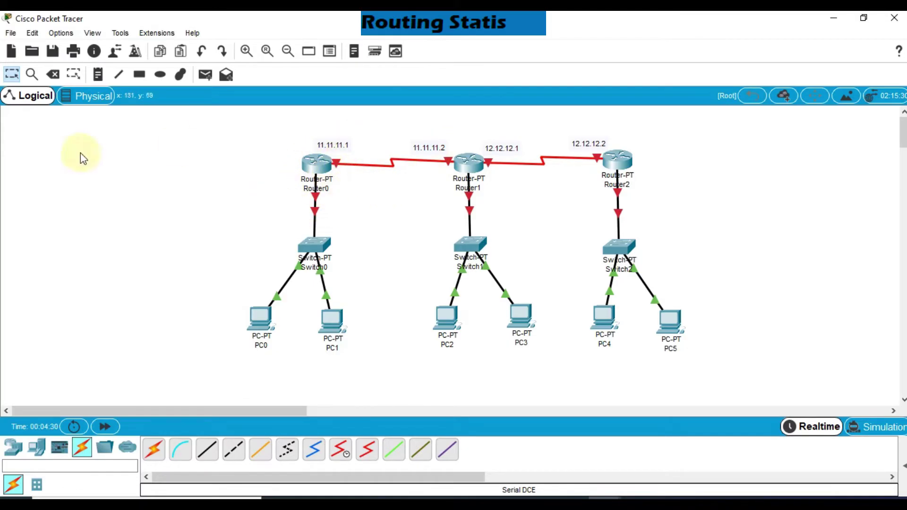
Place a note reading 192.168.10.1 beside Router0 for its LAN link to Switch0.
{"action": "left_click", "coordinate": [100, 74]}
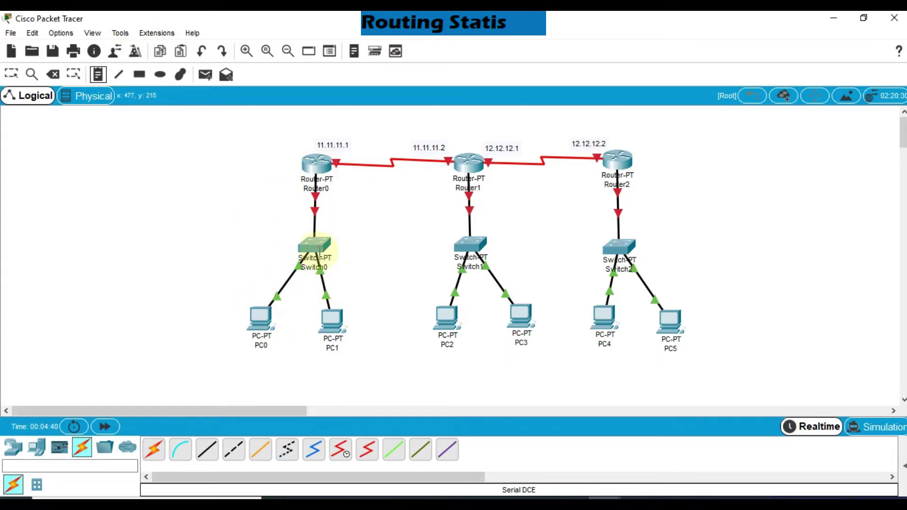
{"action": "left_click", "coordinate": [239, 180]}
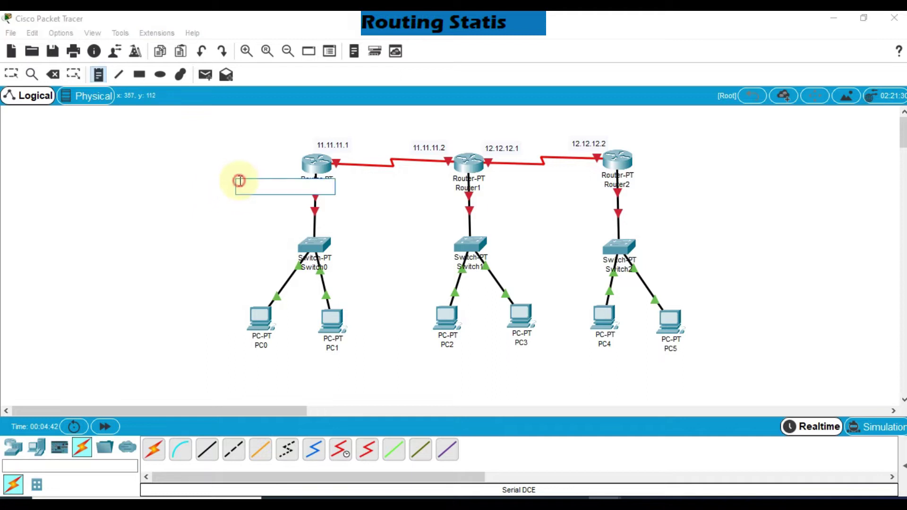
{"action": "left_click", "coordinate": [236, 176]}
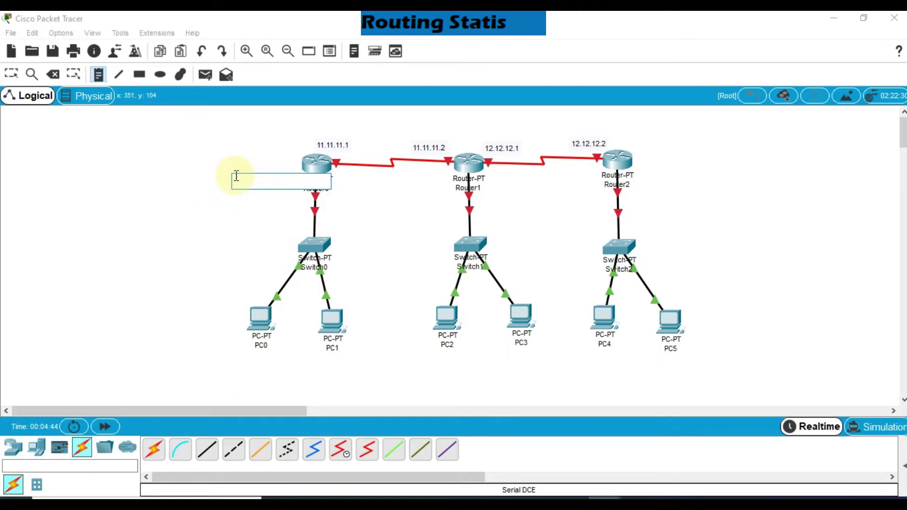
{"action": "type", "text": "19"}
{"action": "type", "text": "2.168.10.1"}
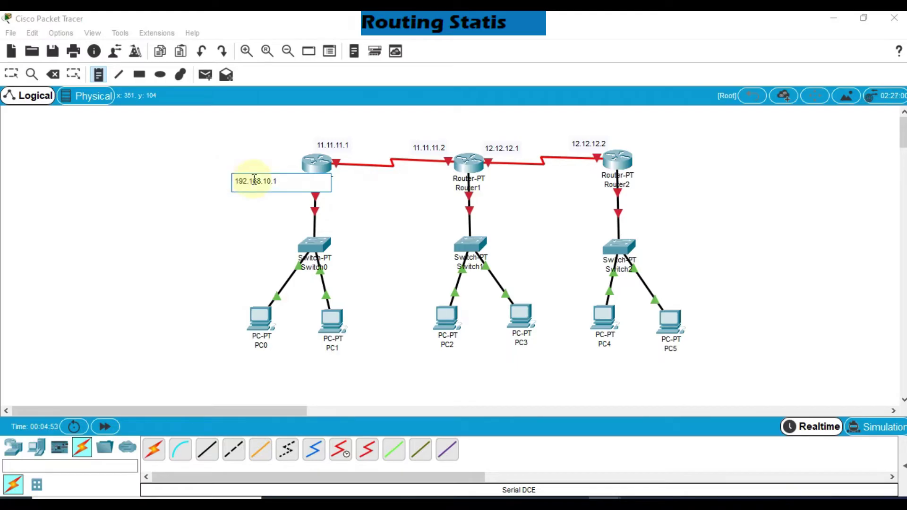
Place notes reading 192.168.20.1 beside Router1 and 192.168.30.1 beside Router2 for their LAN links.
{"action": "left_click", "coordinate": [420, 181]}
{"action": "left_click", "coordinate": [394, 184]}
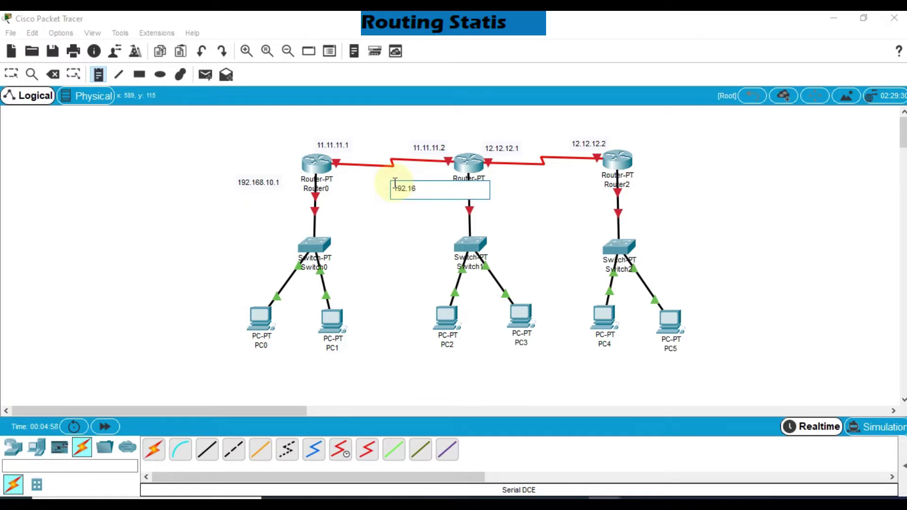
{"action": "type", "text": "192.168.20.1"}
{"action": "left_click", "coordinate": [548, 180]}
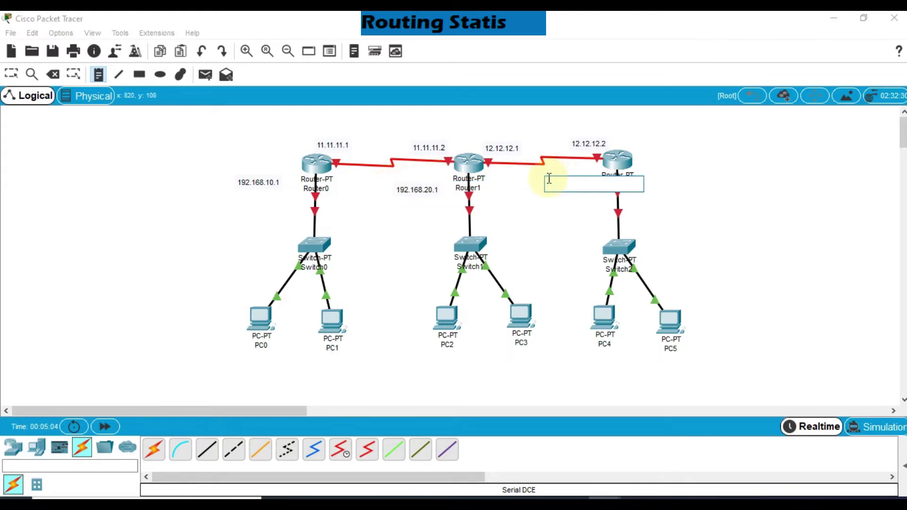
{"action": "type", "text": "192.168.30.1"}
{"action": "left_click", "coordinate": [702, 185]}
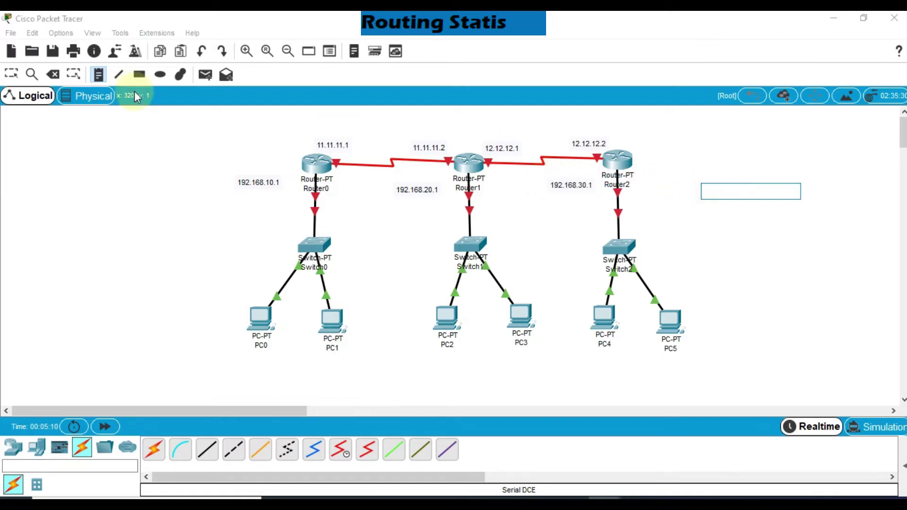
Nudge the three 192.168.x.1 notes closer to their routers.
{"action": "left_click", "coordinate": [20, 76]}
{"action": "left_click_drag", "start_coordinate": [263, 184], "coordinate": [265, 188]}
{"action": "left_click_drag", "start_coordinate": [405, 190], "coordinate": [410, 181]}
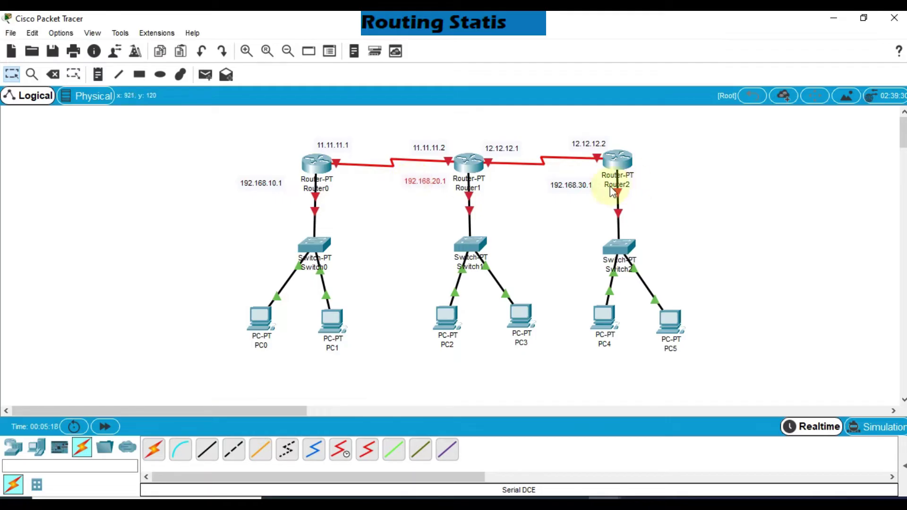
{"action": "left_click_drag", "start_coordinate": [583, 186], "coordinate": [589, 181]}
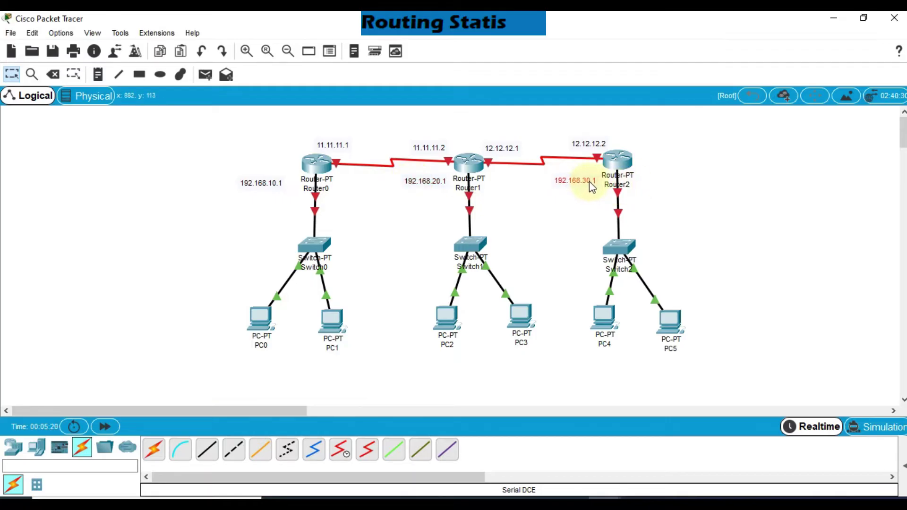
{"action": "left_click", "coordinate": [585, 205]}
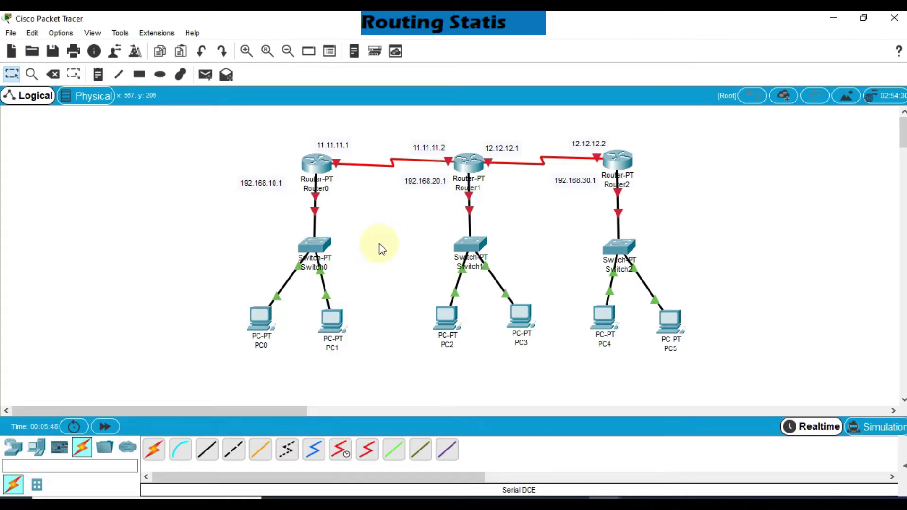
Turn on Router0's Serial2/0 port and assign it IP address 11.11.11.1 with subnet mask 255.0.0.0.
{"action": "left_click", "coordinate": [319, 167]}
{"action": "left_click_drag", "start_coordinate": [444, 77], "coordinate": [647, 89]}
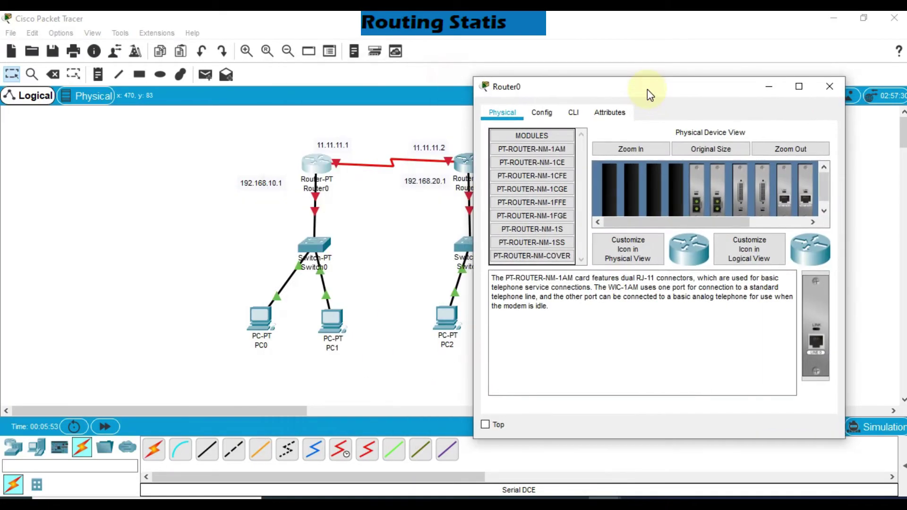
{"action": "left_click", "coordinate": [555, 114]}
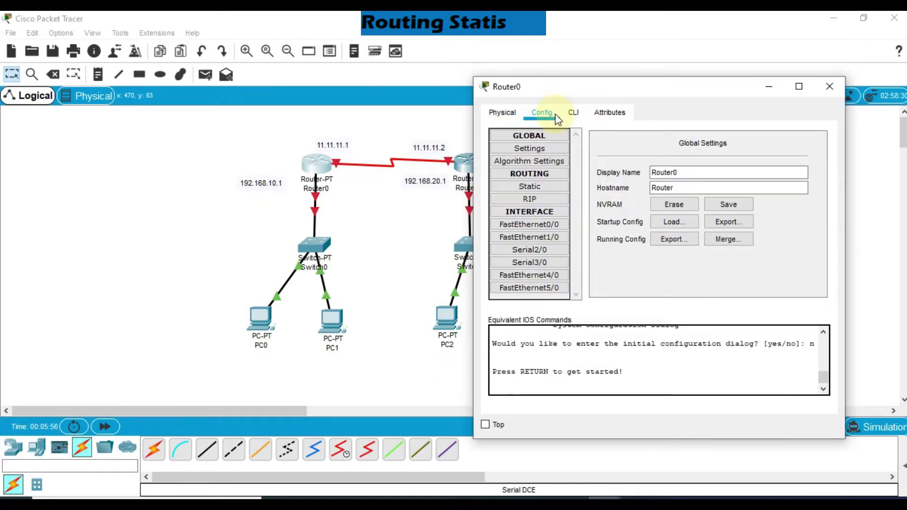
{"action": "left_click_drag", "start_coordinate": [584, 88], "coordinate": [604, 81]}
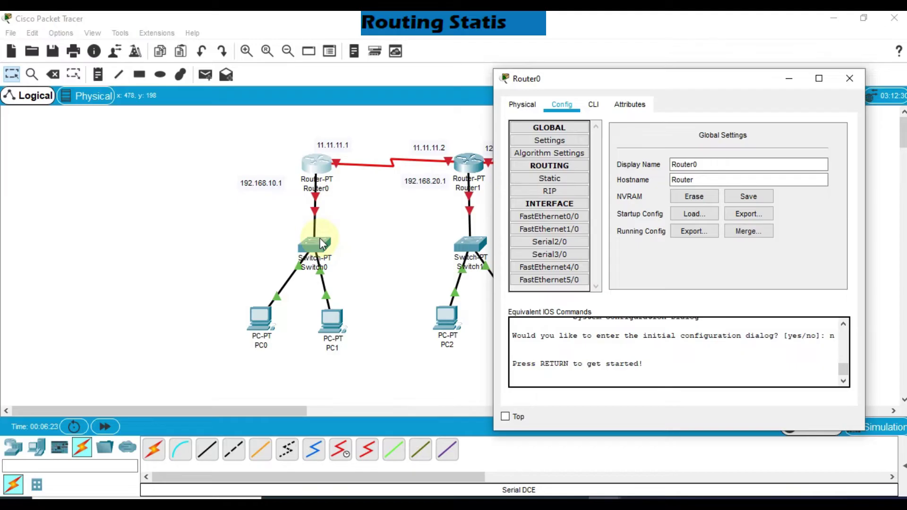
{"action": "left_click", "coordinate": [570, 240]}
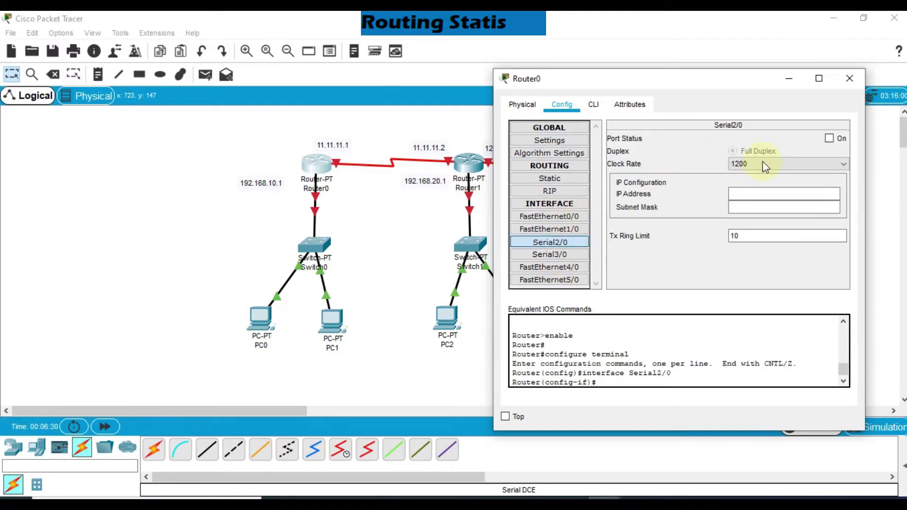
{"action": "left_click", "coordinate": [830, 139]}
{"action": "left_click", "coordinate": [798, 195]}
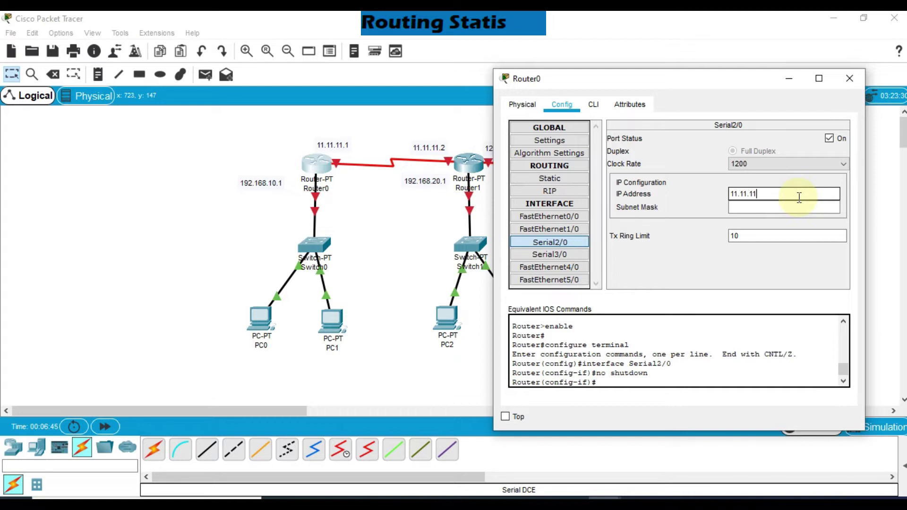
{"action": "left_click", "coordinate": [796, 206]}
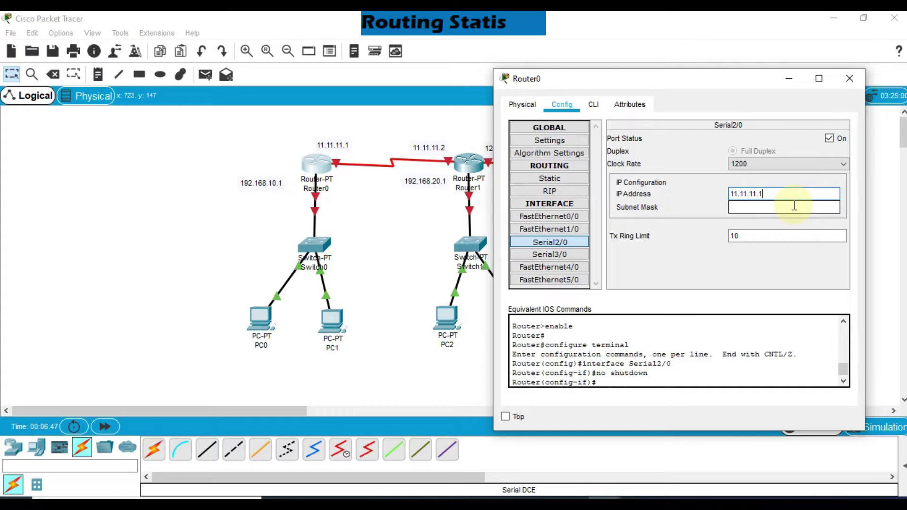
Assign Router0's FastEthernet0/0 IP address 192.168.10.1 with mask 255.255.255.0, turn the port on, and close the router's configuration.
{"action": "left_click", "coordinate": [550, 216]}
{"action": "left_click", "coordinate": [755, 207]}
{"action": "type", "text": "1"}
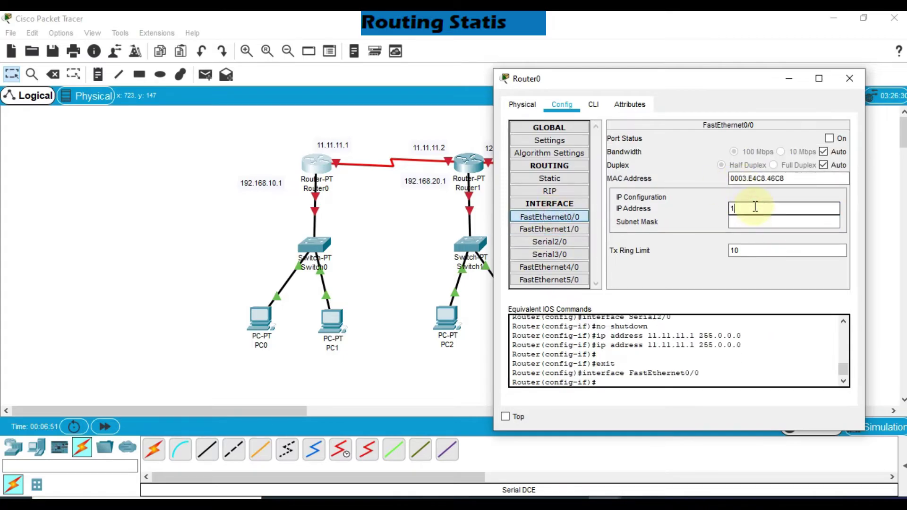
{"action": "type", "text": "92.168.10.1"}
{"action": "left_click", "coordinate": [759, 222]}
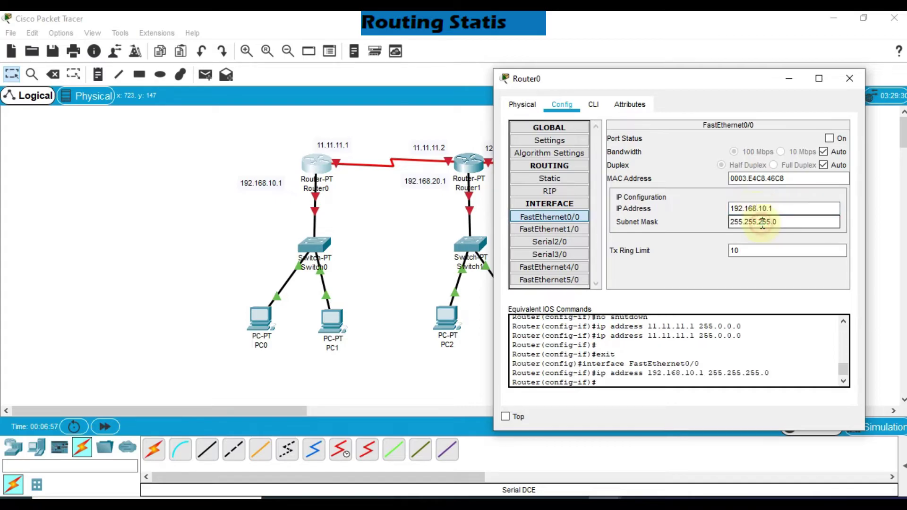
{"action": "left_click", "coordinate": [829, 138]}
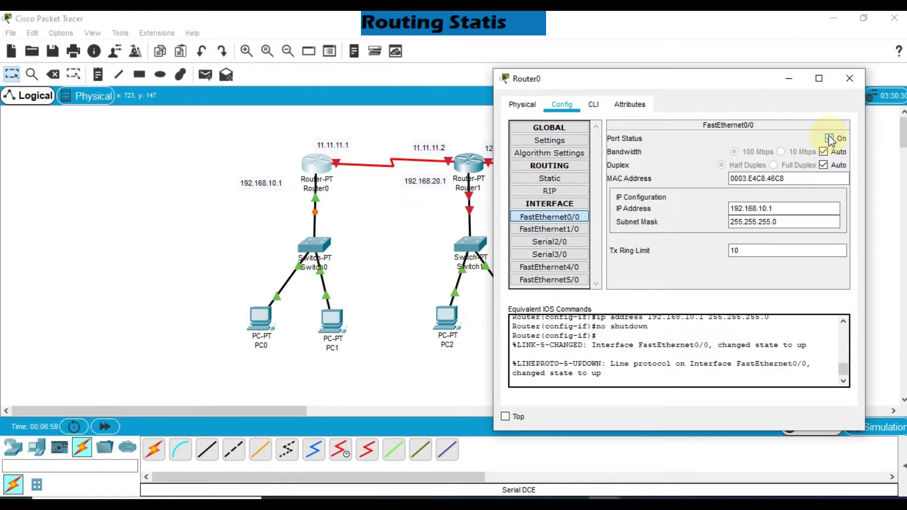
{"action": "left_click", "coordinate": [849, 78]}
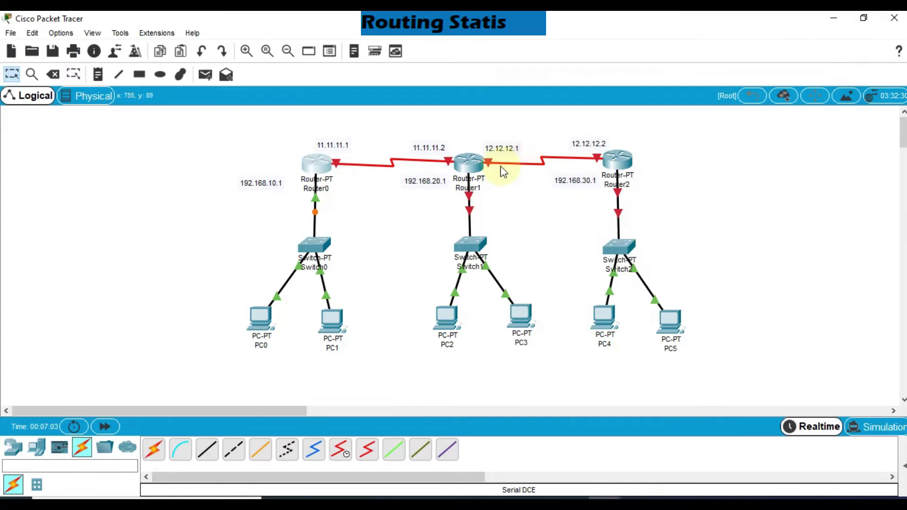
Turn on Router1's Serial2/0 port and assign it IP address 11.11.11.2 with subnet mask 255.0.0.0.
{"action": "mouse_move", "coordinate": [470, 169]}
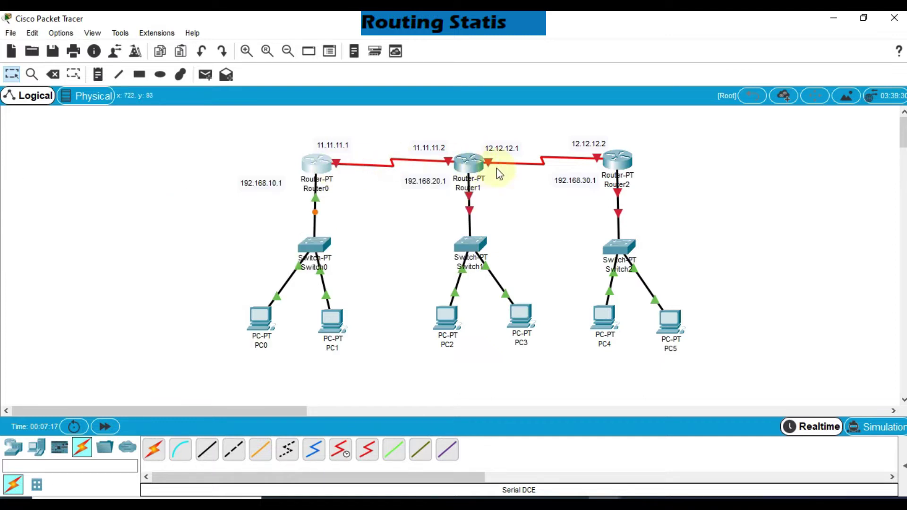
{"action": "left_click", "coordinate": [460, 167]}
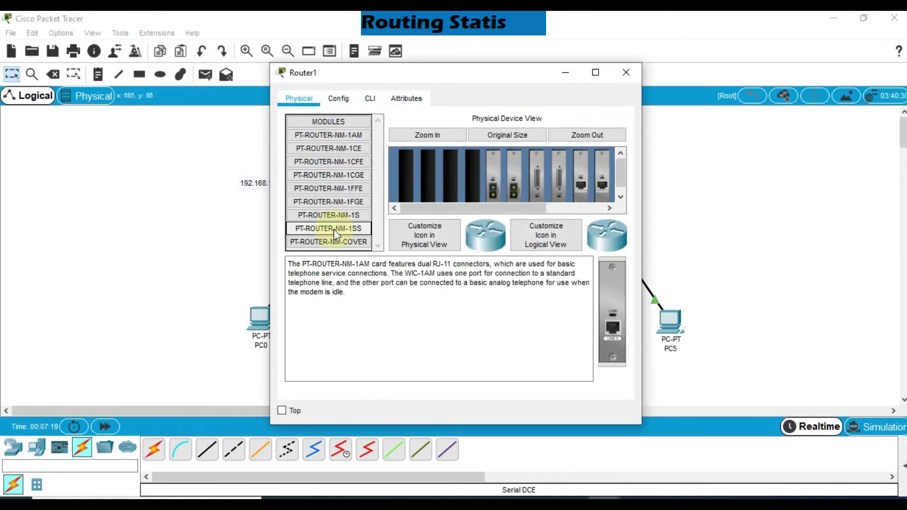
{"action": "left_click_drag", "start_coordinate": [466, 74], "coordinate": [477, 226]}
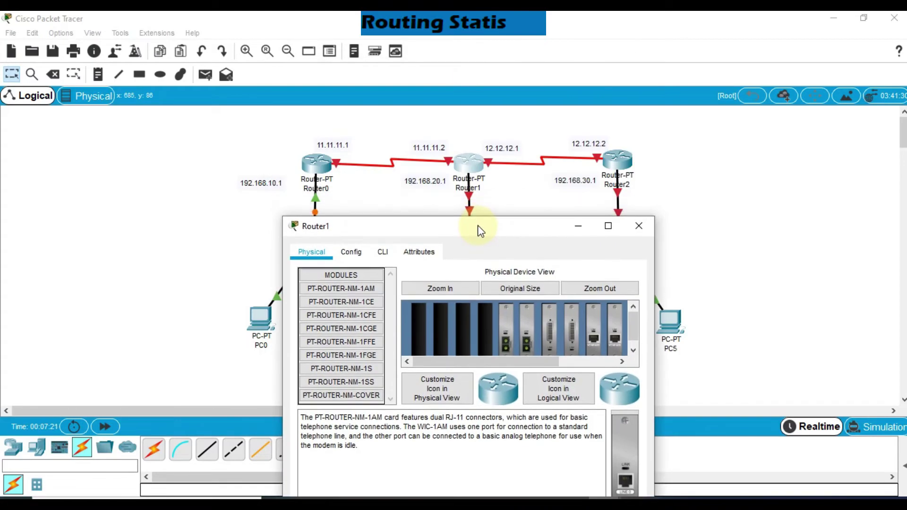
{"action": "left_click", "coordinate": [351, 253]}
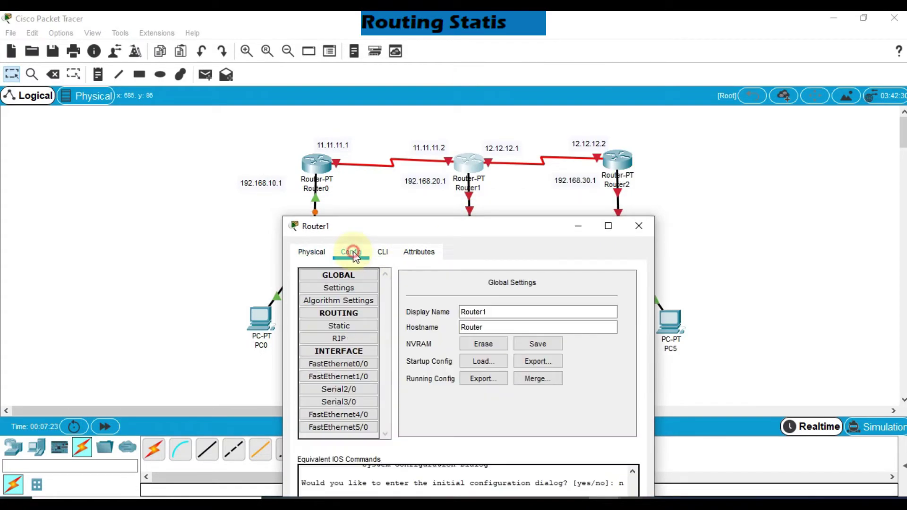
{"action": "left_click", "coordinate": [364, 390]}
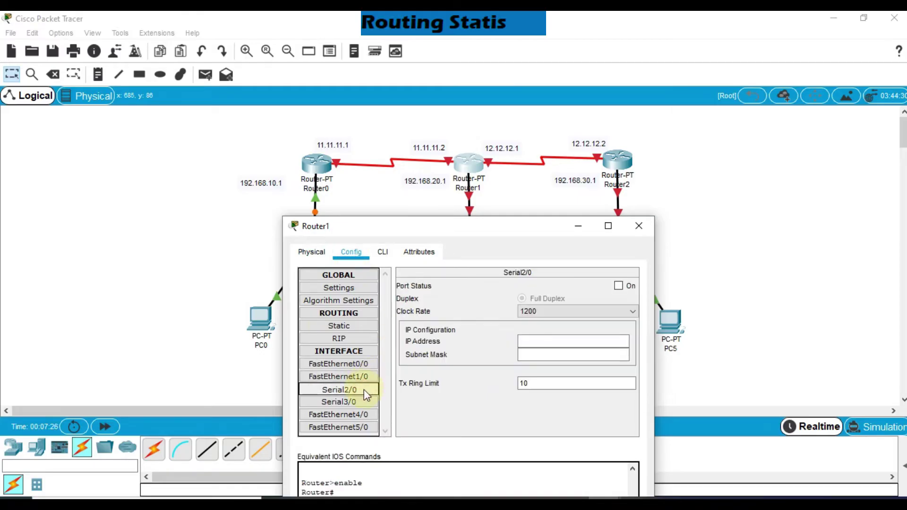
{"action": "double_click", "coordinate": [430, 150]}
{"action": "left_click", "coordinate": [478, 127]}
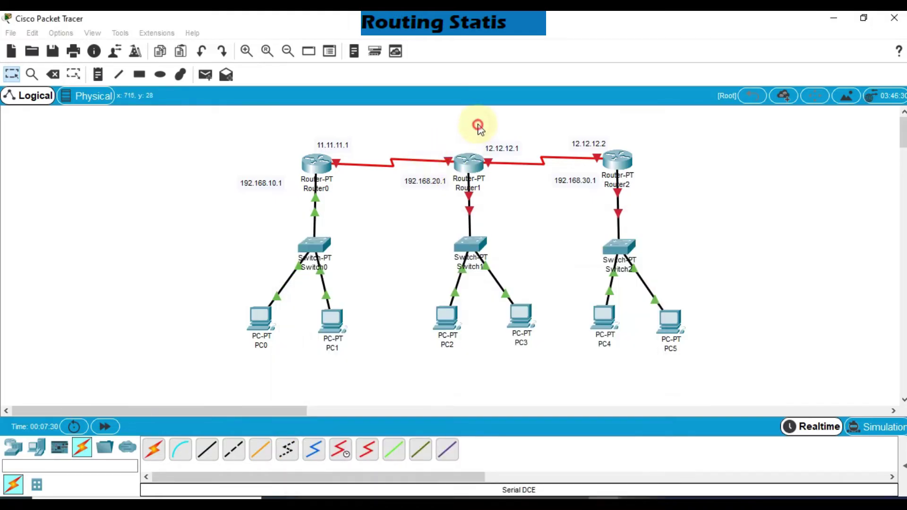
{"action": "left_click", "coordinate": [470, 169]}
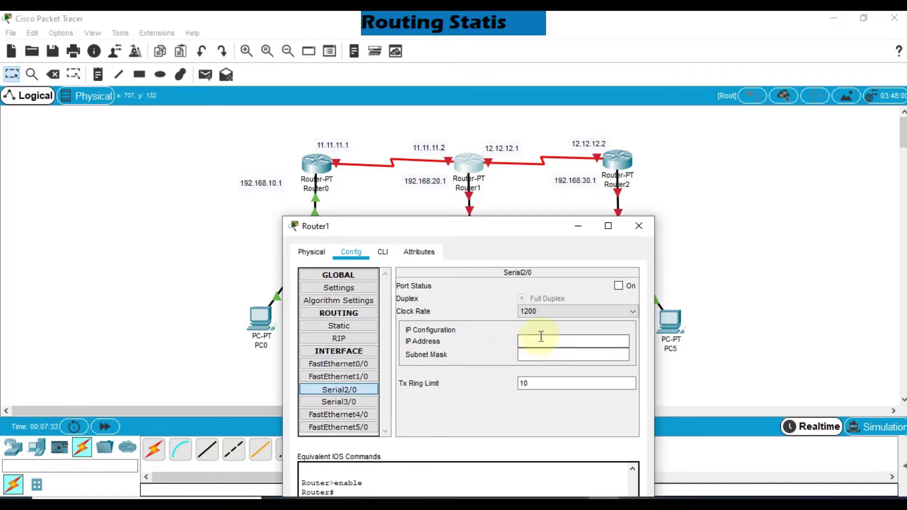
{"action": "left_click", "coordinate": [618, 286]}
{"action": "left_click", "coordinate": [565, 340]}
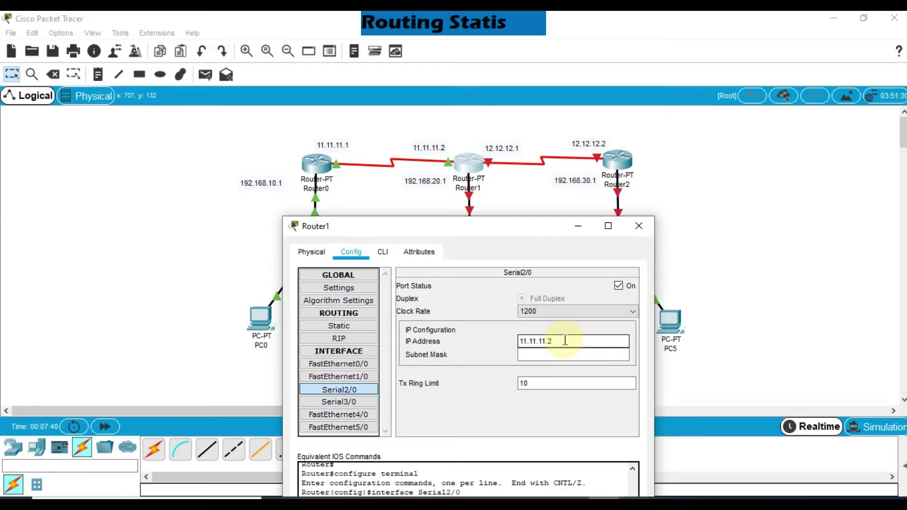
{"action": "left_click", "coordinate": [567, 354]}
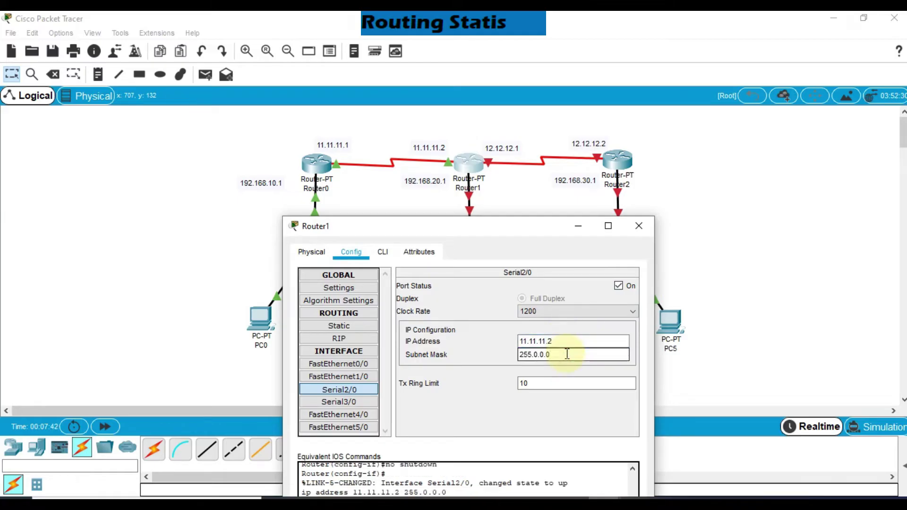
Turn on Router1's Serial3/0 port and assign it IP address 12.12.12.1 with subnet mask 255.0.0.0.
{"action": "left_click", "coordinate": [367, 404]}
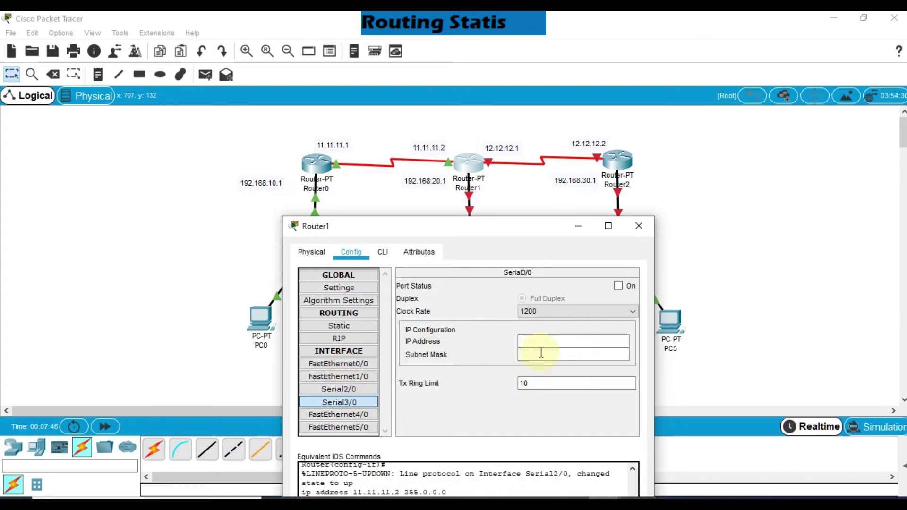
{"action": "left_click", "coordinate": [618, 286]}
{"action": "left_click", "coordinate": [563, 340]}
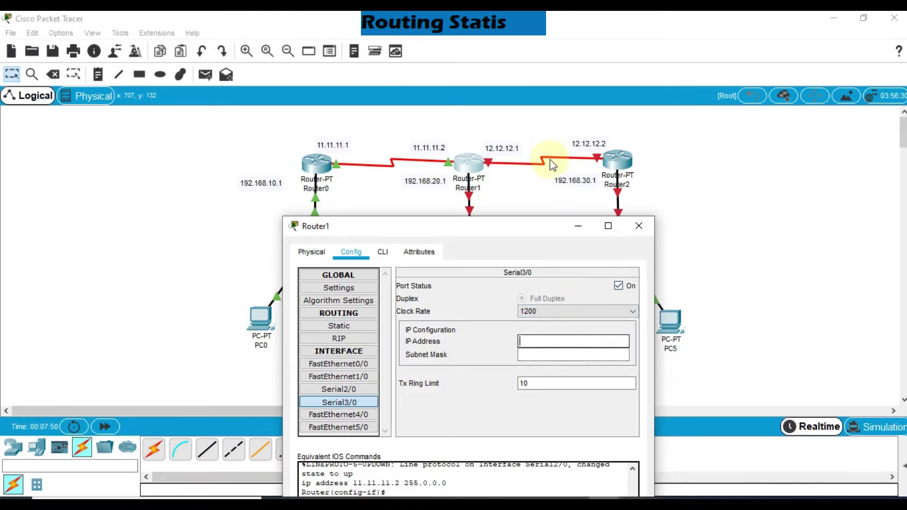
{"action": "left_click", "coordinate": [520, 150]}
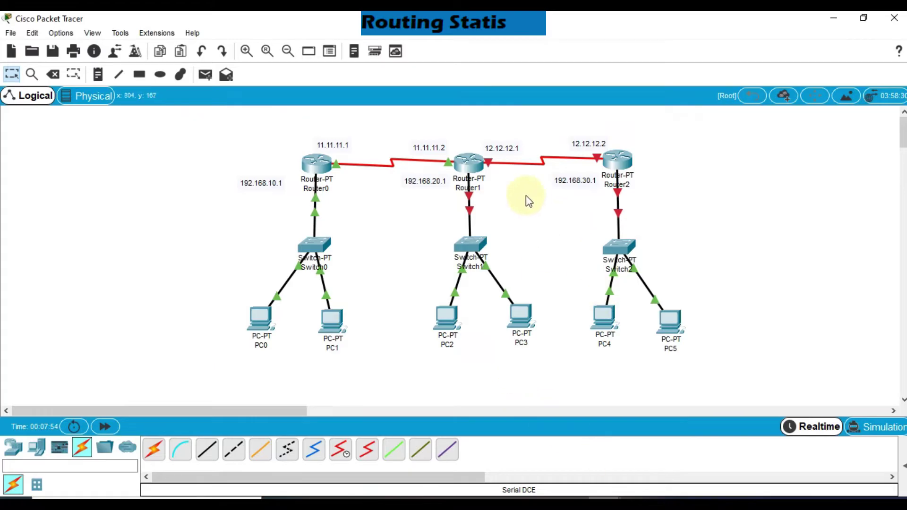
{"action": "left_click", "coordinate": [466, 163]}
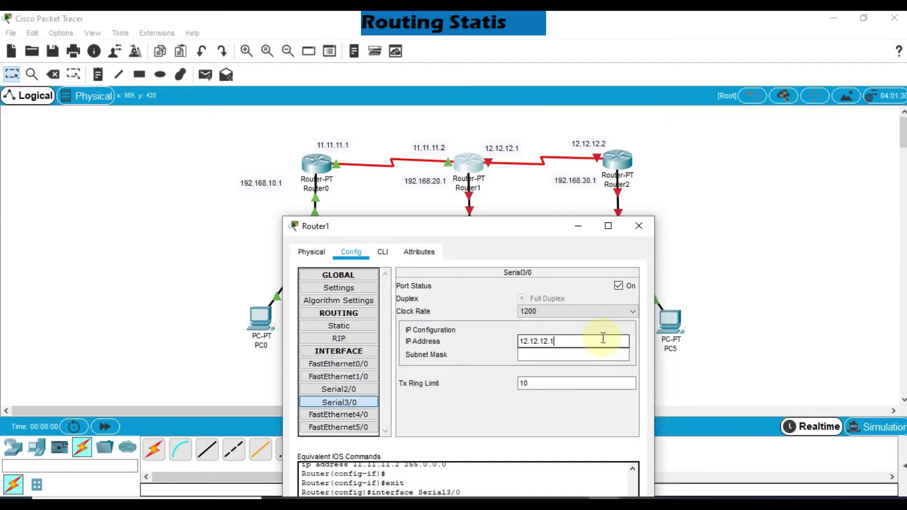
{"action": "left_click", "coordinate": [568, 354]}
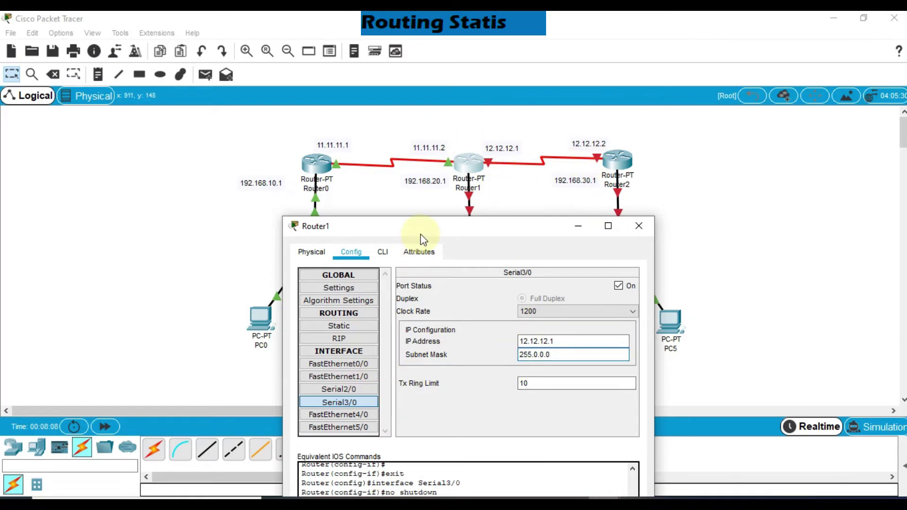
Turn on Router1's FastEthernet0/0 port, assign it IP address 192.168.20.1 with mask 255.255.255.0, and close the router's configuration.
{"action": "left_click", "coordinate": [358, 365]}
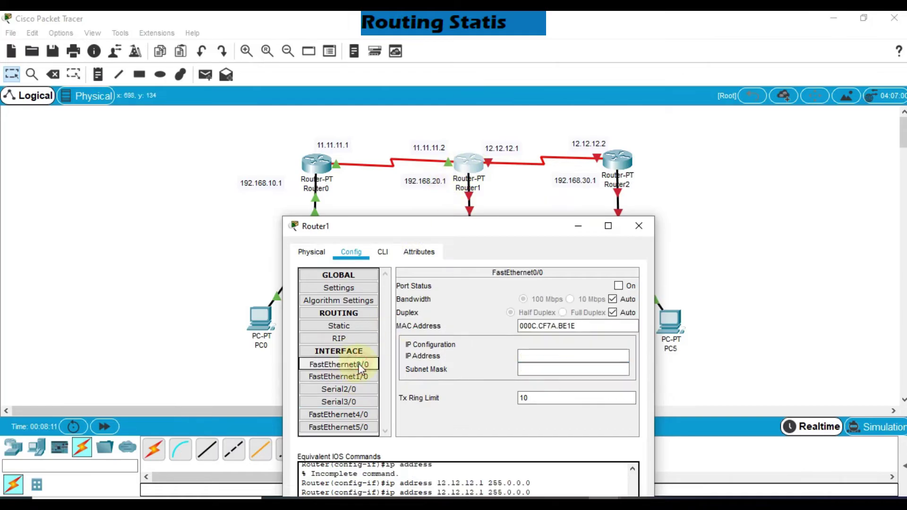
{"action": "left_click", "coordinate": [618, 286]}
{"action": "left_click", "coordinate": [551, 358]}
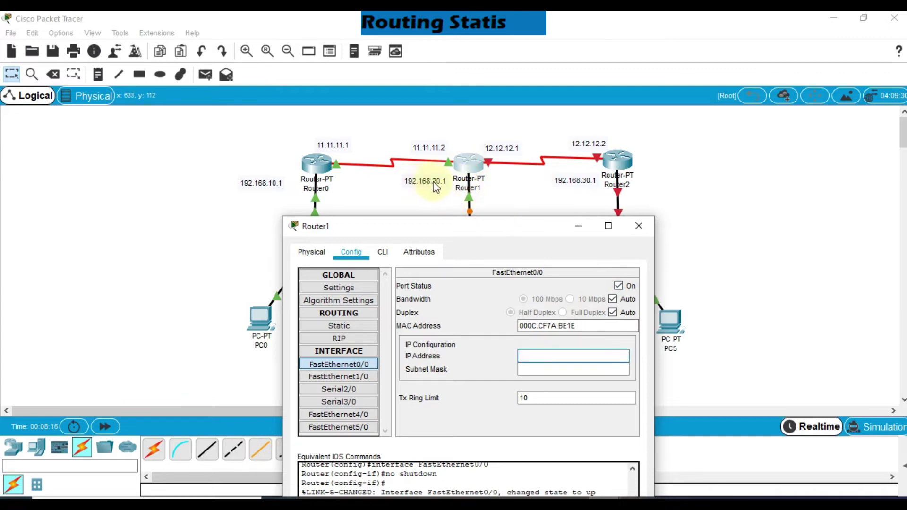
{"action": "type", "text": "192.168.20"}
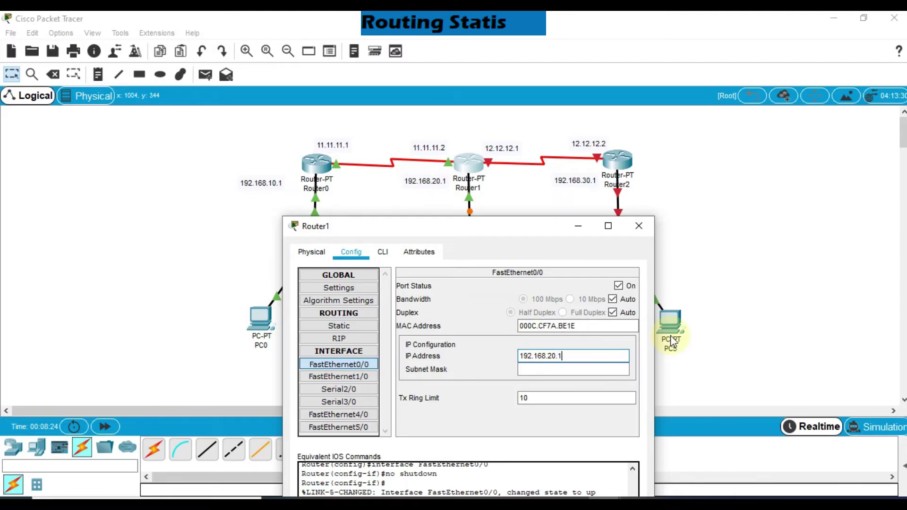
{"action": "type", "text": ".1"}
{"action": "left_click", "coordinate": [567, 369]}
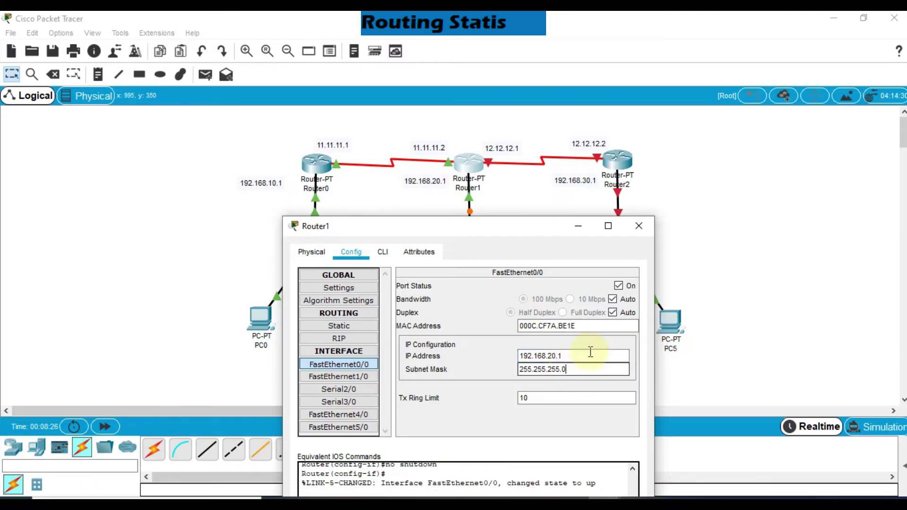
{"action": "left_click", "coordinate": [639, 227]}
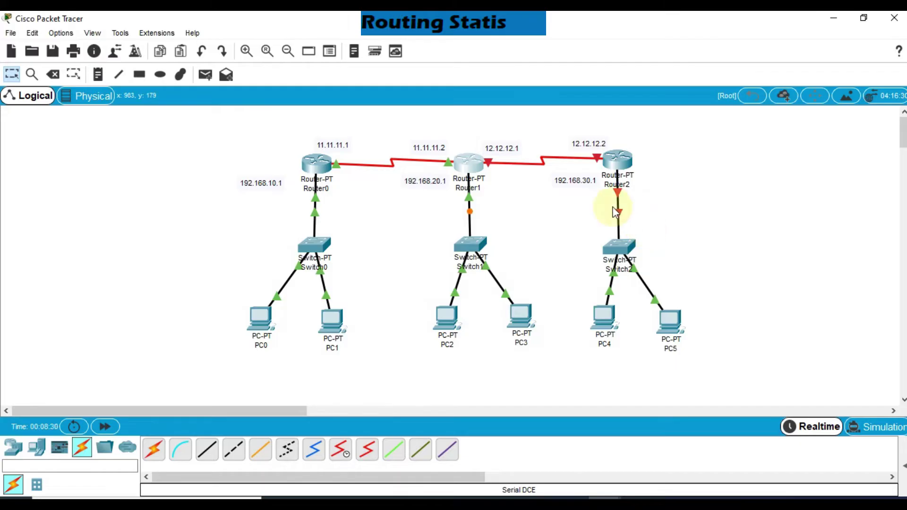
Turn on Router2's Serial2/0 port and assign it IP address 12.12.12.2 with the default subnet mask.
{"action": "mouse_move", "coordinate": [617, 161]}
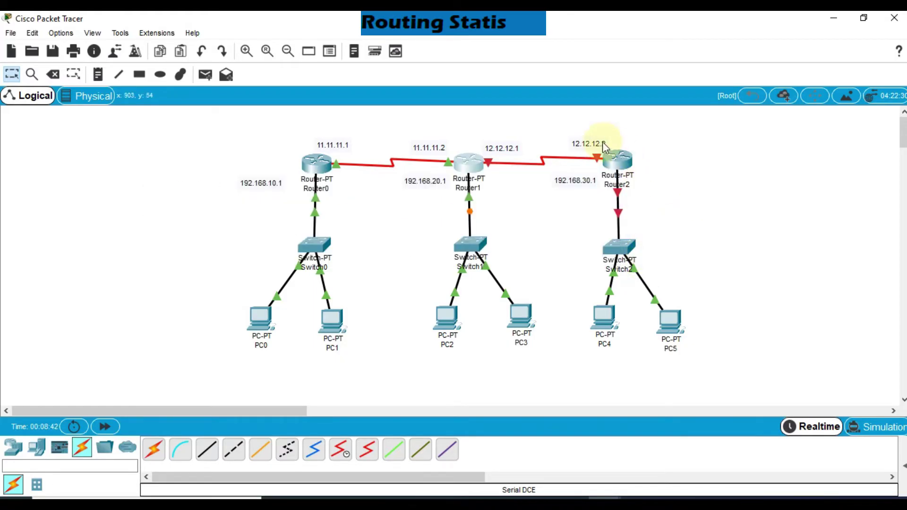
{"action": "left_click", "coordinate": [616, 161]}
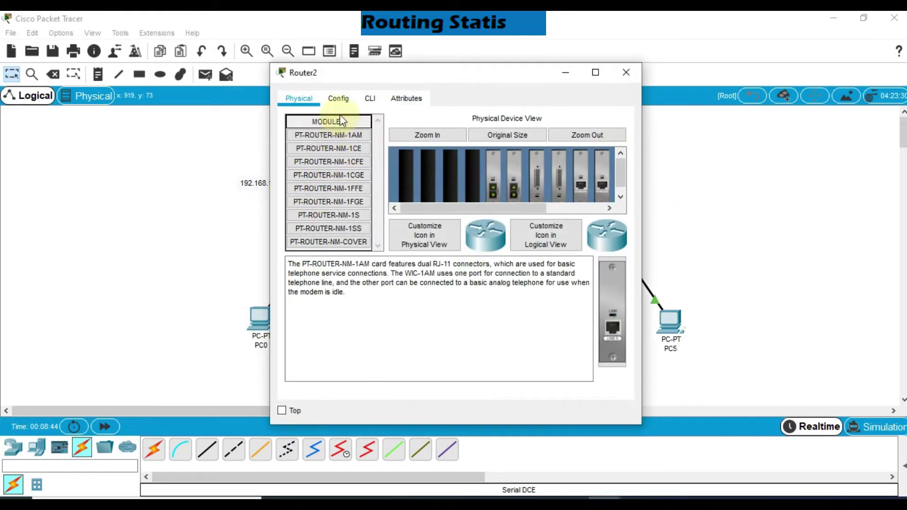
{"action": "left_click", "coordinate": [346, 99]}
{"action": "left_click_drag", "start_coordinate": [479, 73], "coordinate": [529, 221]}
{"action": "left_click", "coordinate": [392, 385]}
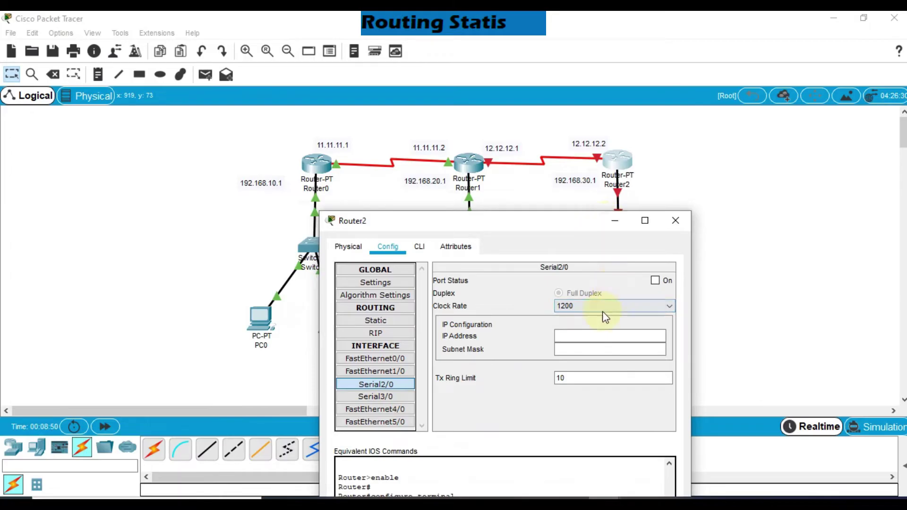
{"action": "left_click", "coordinate": [654, 281]}
{"action": "left_click", "coordinate": [608, 336]}
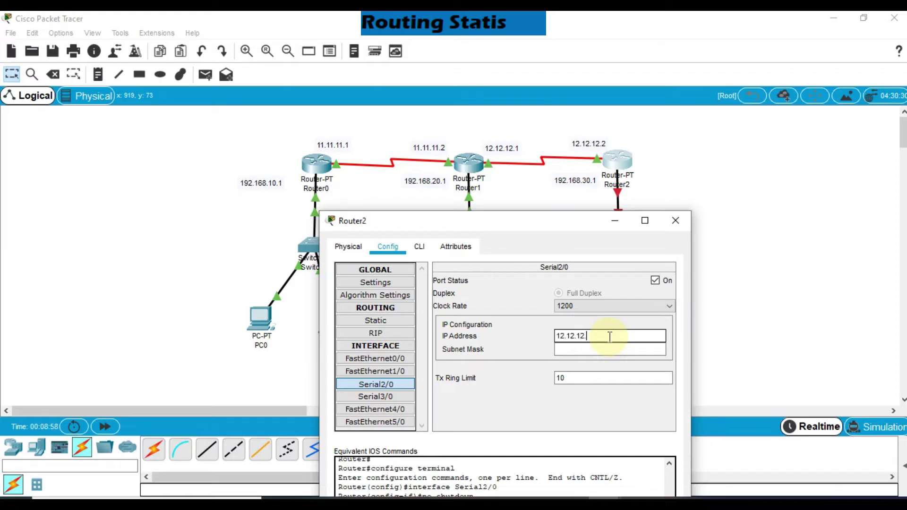
{"action": "left_click", "coordinate": [609, 350]}
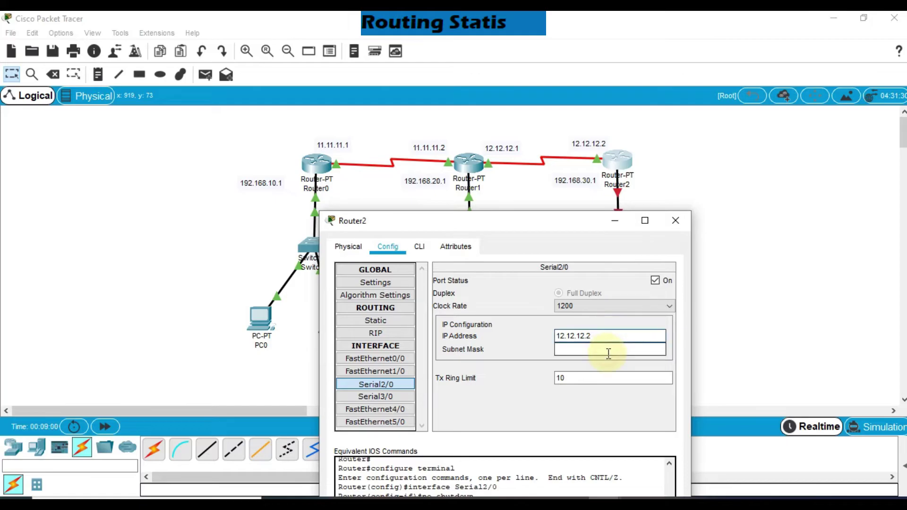
Turn on Router2's FastEthernet0/0 port, assign it IP address 192.168.30.1 with mask 255.255.255.0, and close the router's configuration.
{"action": "left_click", "coordinate": [397, 359]}
{"action": "left_click", "coordinate": [655, 280]}
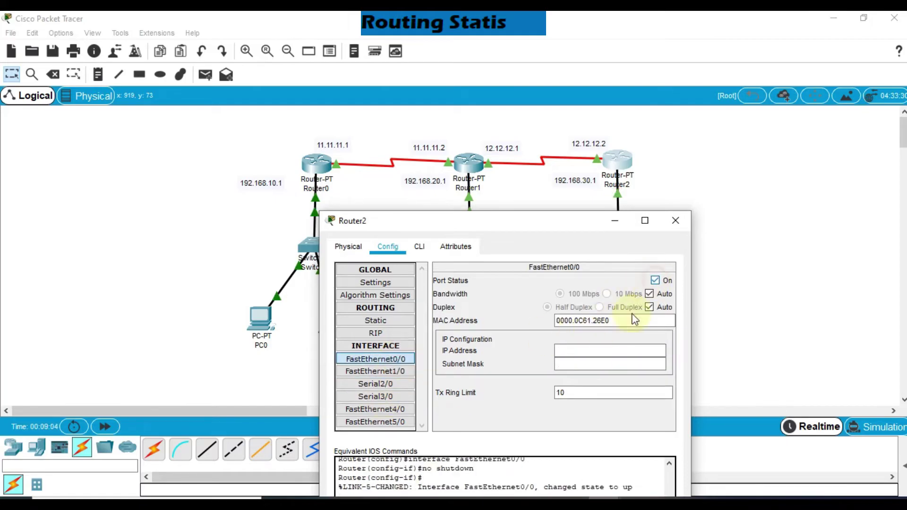
{"action": "left_click", "coordinate": [618, 349]}
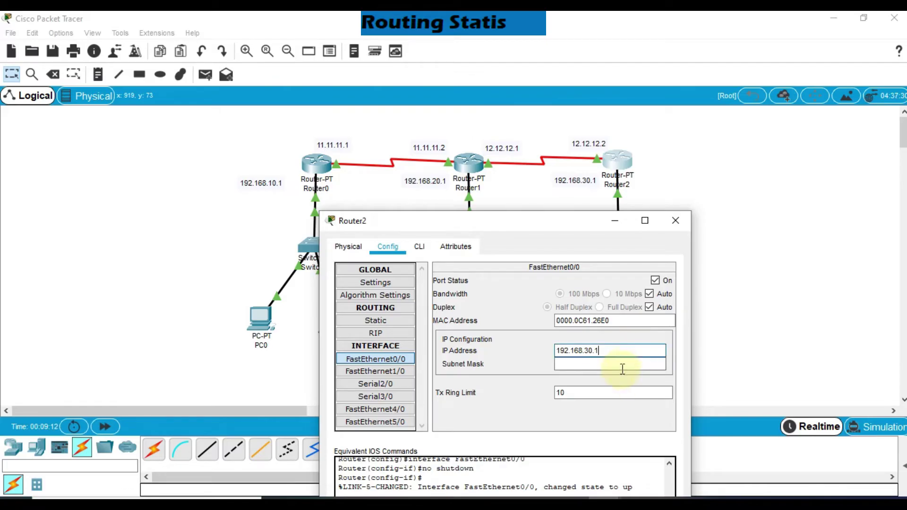
{"action": "left_click", "coordinate": [622, 363]}
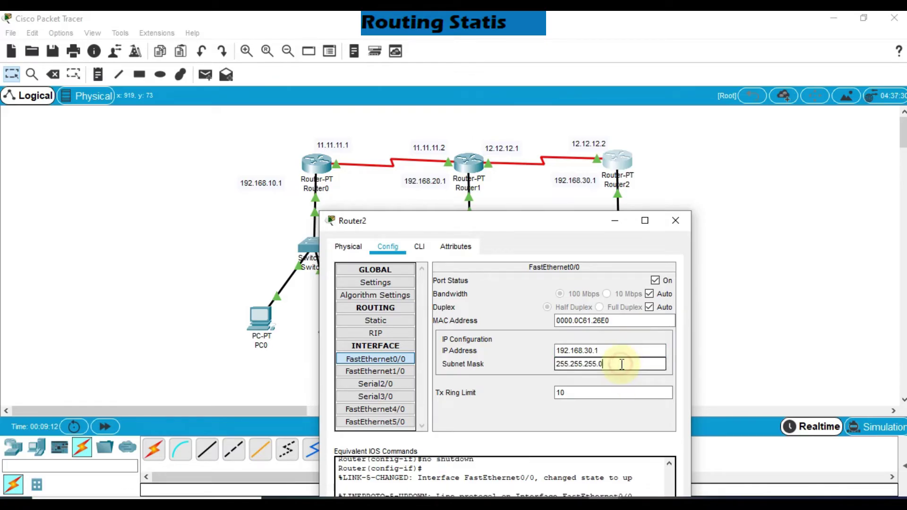
{"action": "left_click", "coordinate": [682, 218]}
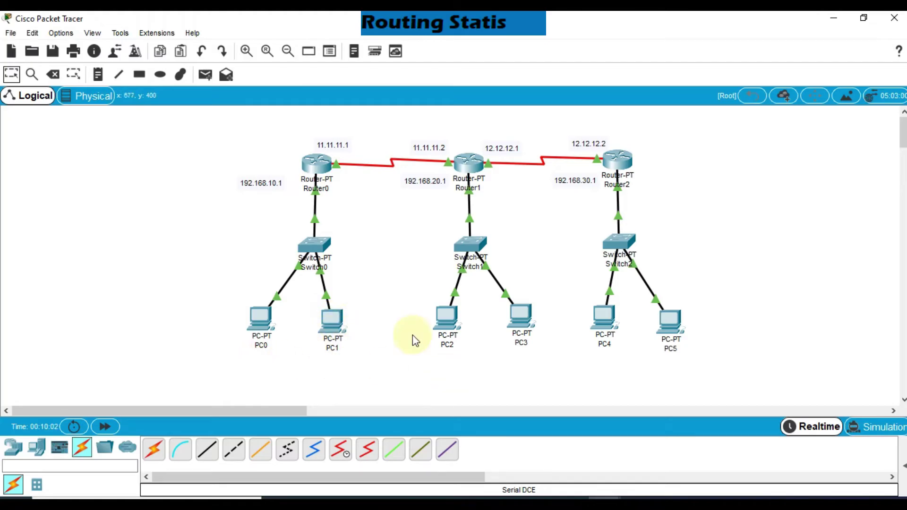
Add the address notes 192.168.10.2 beside PC0 and 192.168.10.3 below PC1.
{"action": "left_click", "coordinate": [98, 75]}
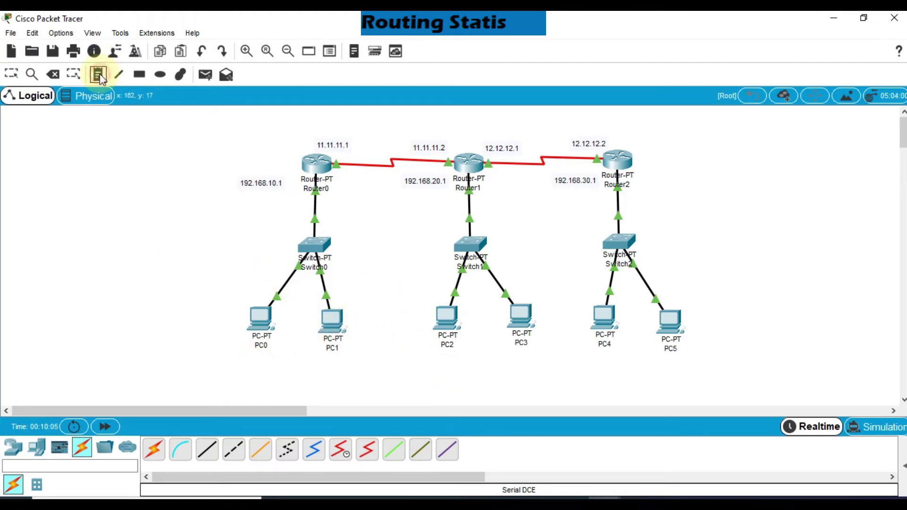
{"action": "left_click", "coordinate": [187, 312]}
{"action": "type", "text": "192.168.10.2"}
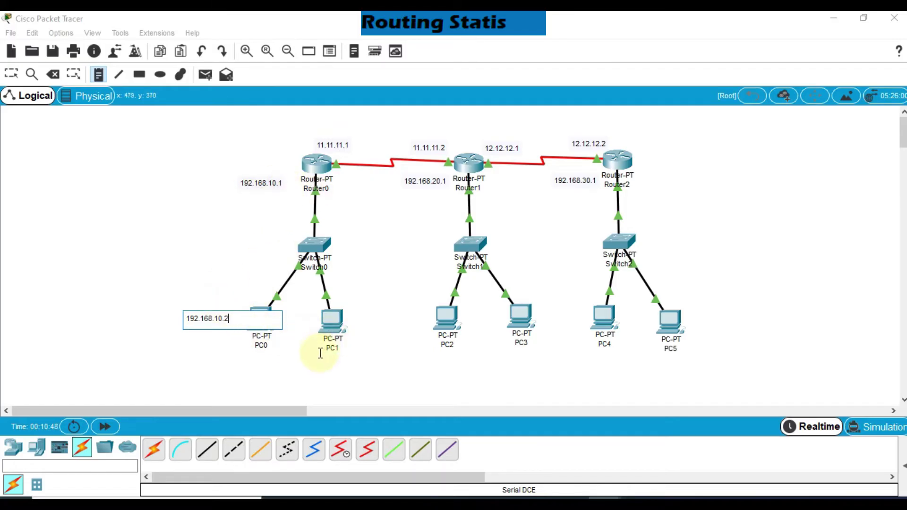
{"action": "left_click", "coordinate": [309, 364]}
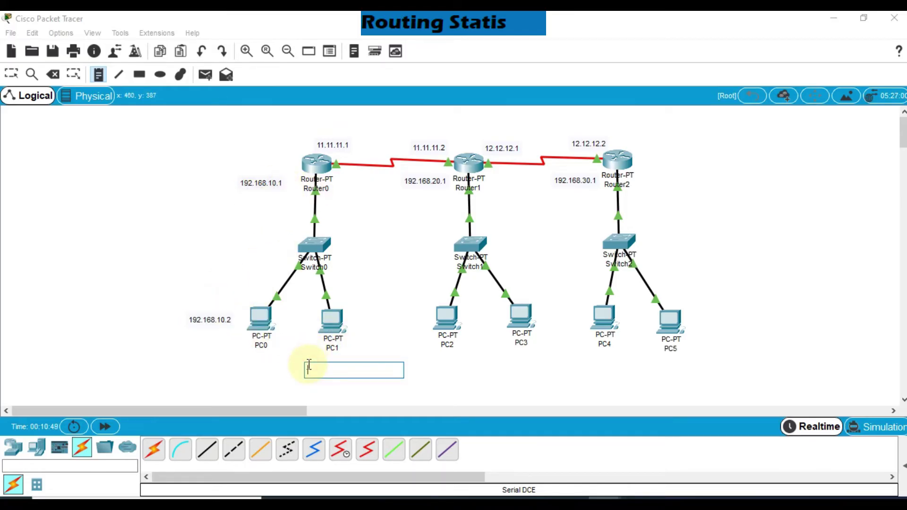
{"action": "type", "text": "192.168.10.3"}
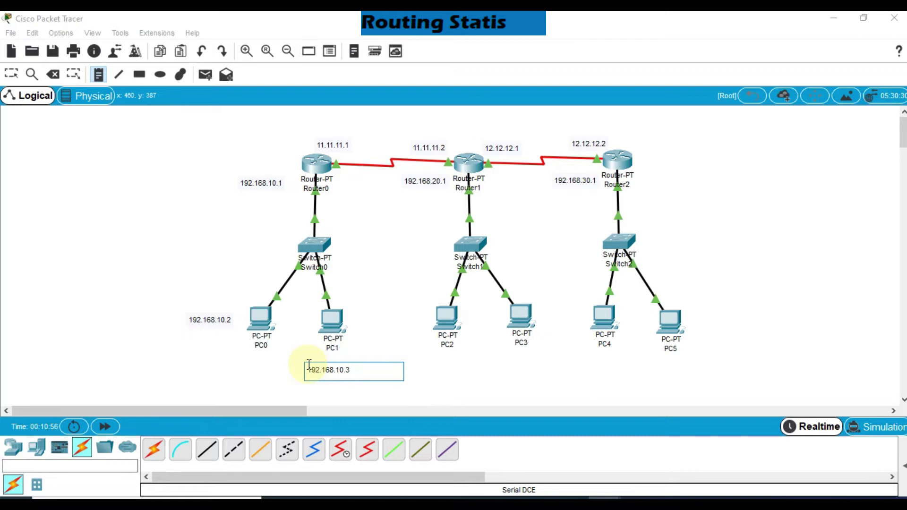
Add the address notes 192.168.20.2 below PC2 and 192.168.20.3 below PC3.
{"action": "left_click", "coordinate": [435, 353]}
{"action": "left_click", "coordinate": [419, 356]}
{"action": "left_click", "coordinate": [419, 348]}
{"action": "type", "text": "192.168.20.2"}
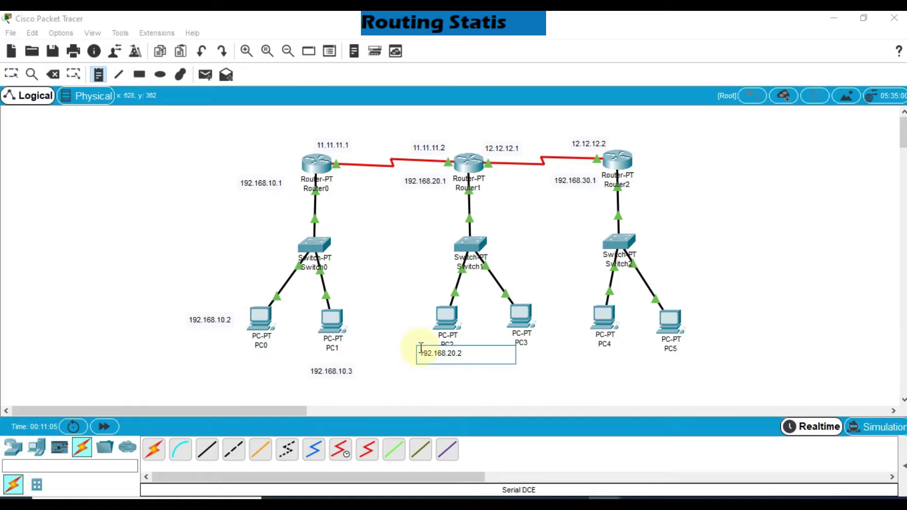
{"action": "left_click", "coordinate": [531, 355]}
{"action": "left_click", "coordinate": [499, 354]}
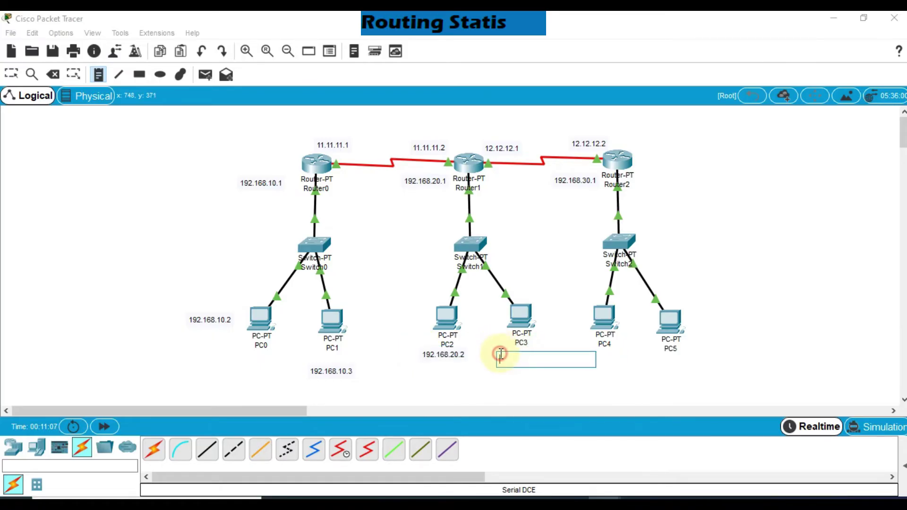
{"action": "type", "text": "192.168.20.3"}
Add the address notes 192.168.30.2 below PC4 and 192.168.30.3 below PC5.
{"action": "left_click", "coordinate": [602, 357]}
{"action": "left_click", "coordinate": [580, 355]}
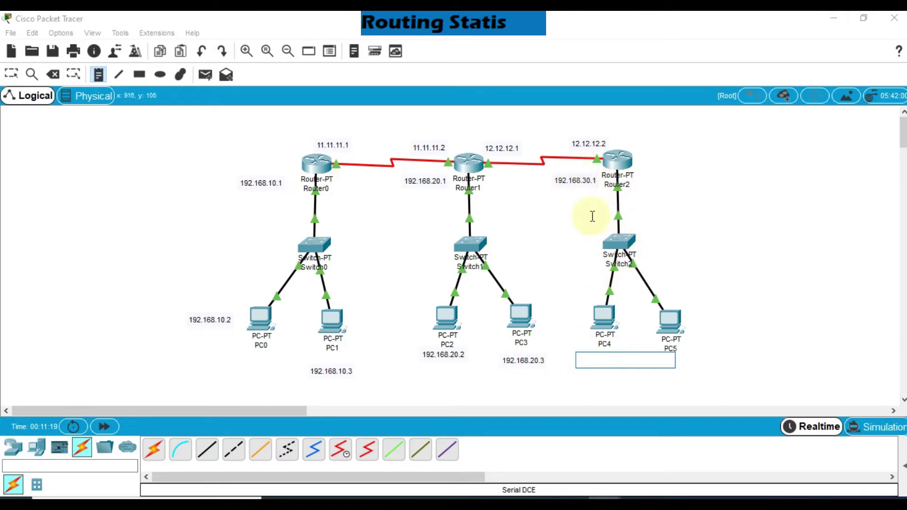
{"action": "type", "text": "192.168.30.2"}
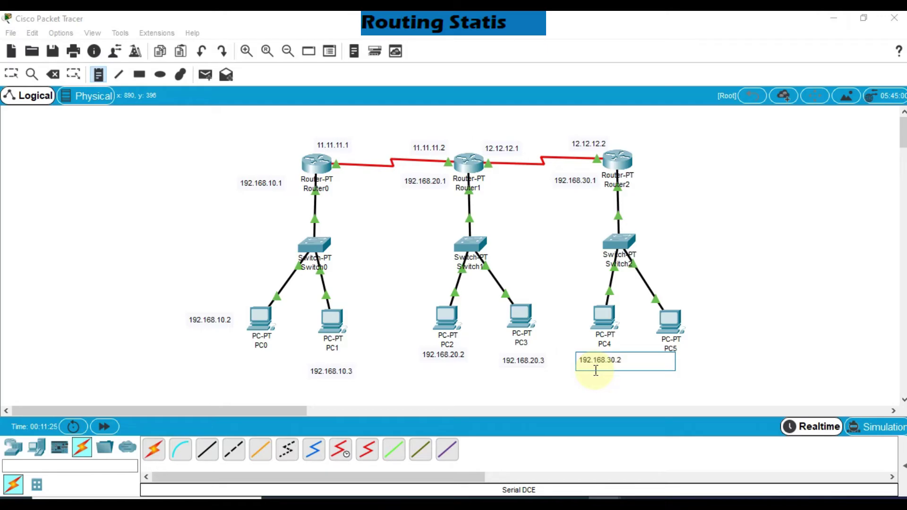
{"action": "left_click", "coordinate": [737, 372]}
{"action": "left_click", "coordinate": [649, 362]}
{"action": "type", "text": "192.168."}
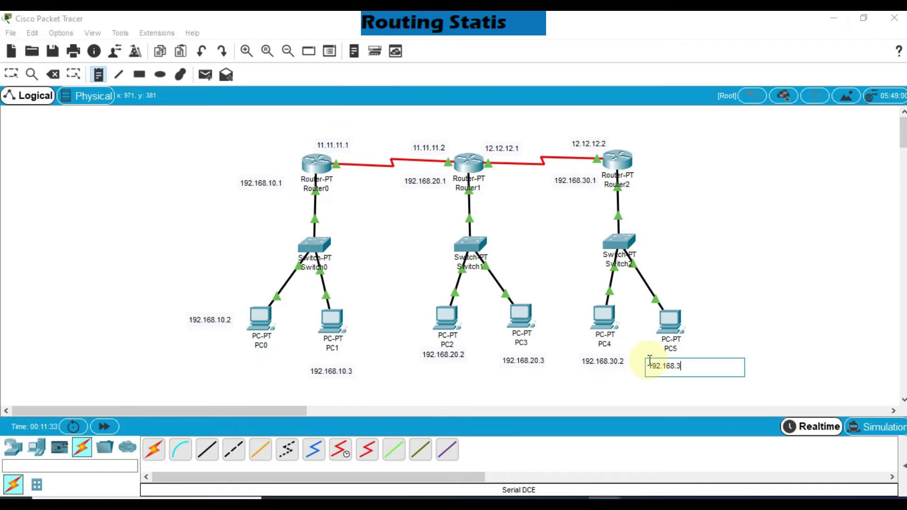
{"action": "type", "text": "30.3"}
{"action": "left_click", "coordinate": [769, 271]}
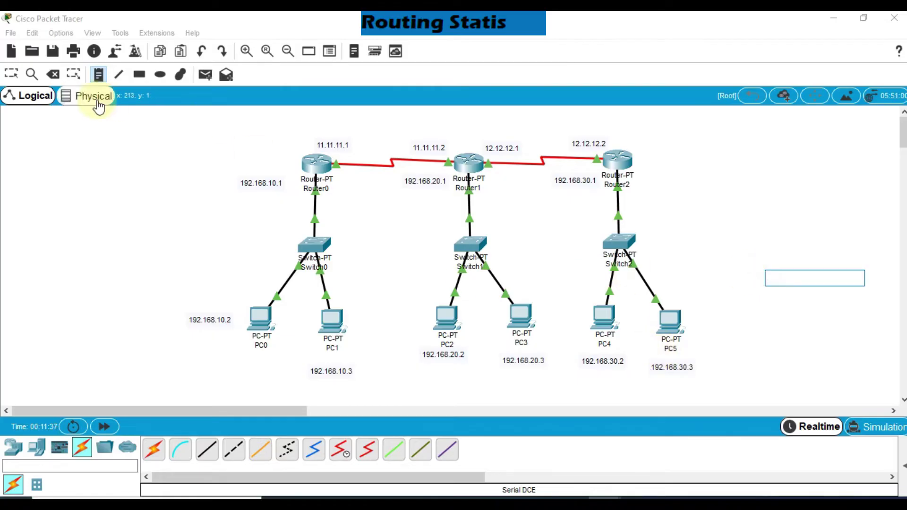
Move the PC address notes so that each one sits directly beneath its own PC.
{"action": "left_click", "coordinate": [12, 74]}
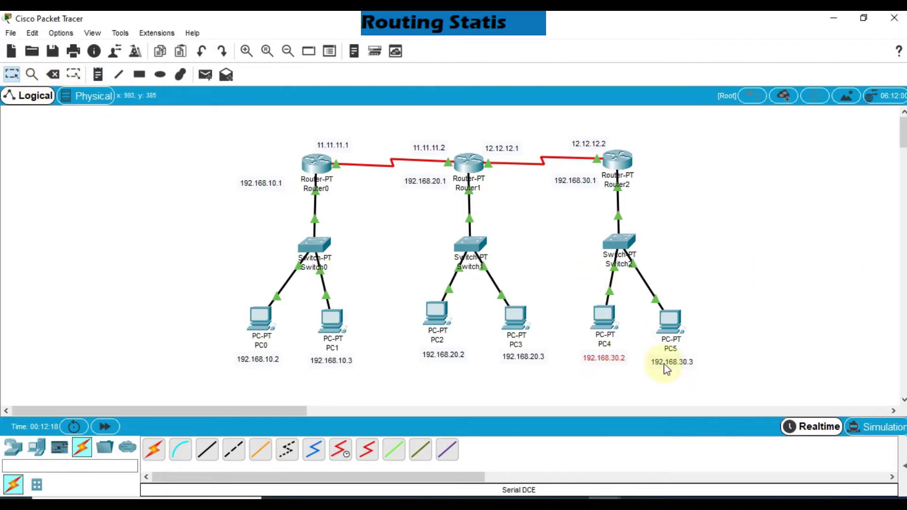
{"action": "left_click", "coordinate": [665, 363]}
{"action": "left_click_drag", "start_coordinate": [665, 360], "coordinate": [665, 362]}
{"action": "left_click", "coordinate": [795, 290]}
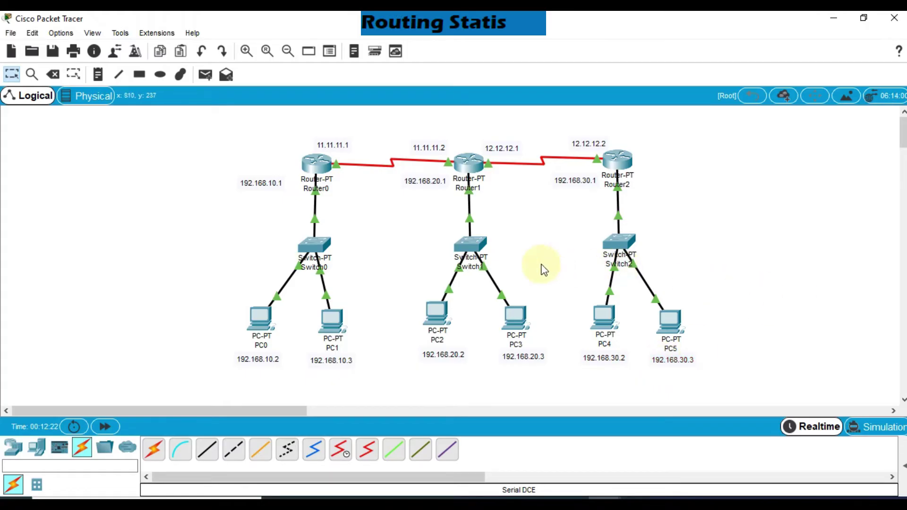
{"action": "left_click", "coordinate": [324, 360]}
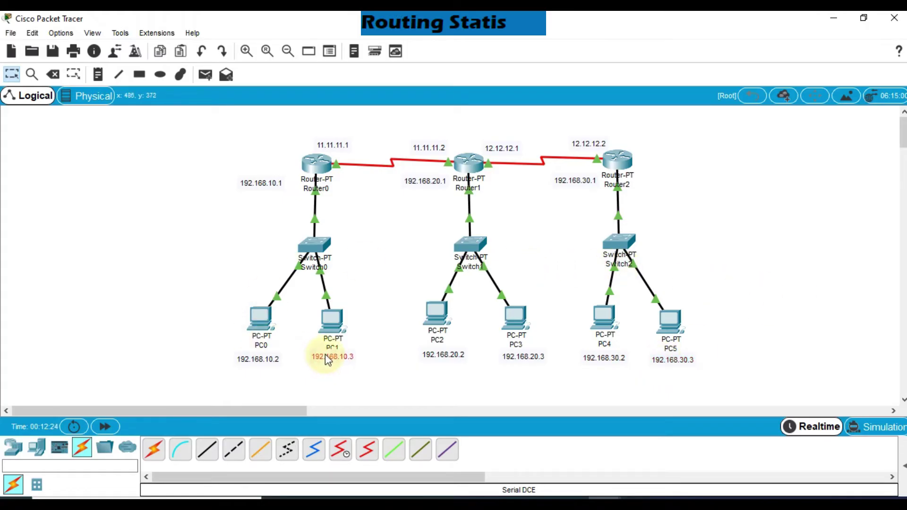
{"action": "left_click", "coordinate": [262, 362]}
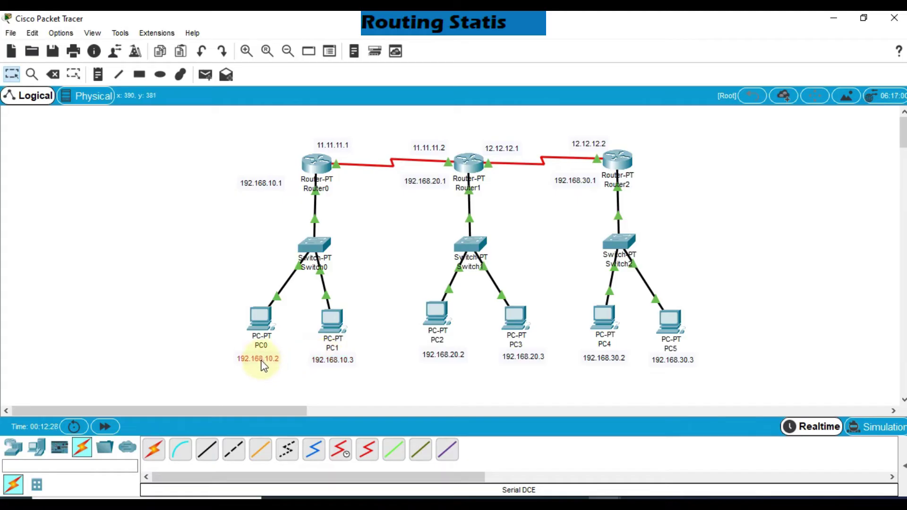
{"action": "left_click", "coordinate": [731, 314]}
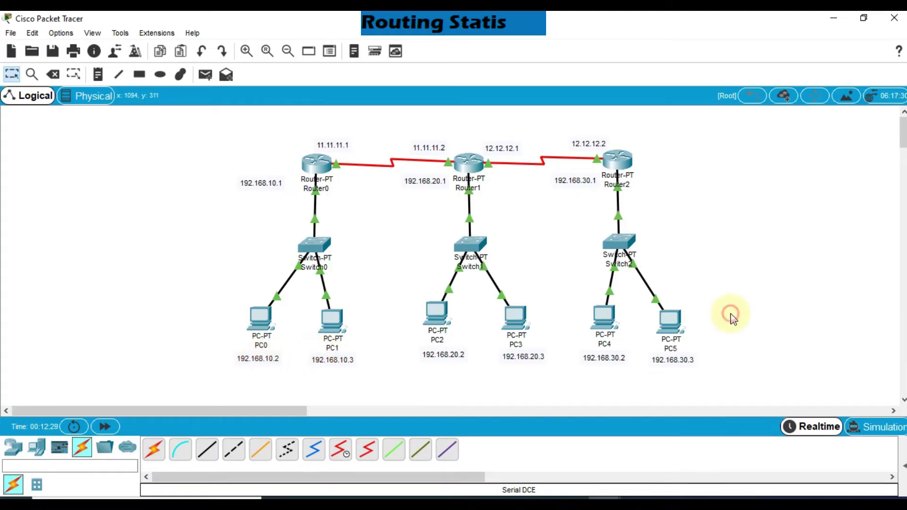
Open PC0's IP configuration and set its static IP address to 192.168.10.2.
{"action": "left_click", "coordinate": [257, 320]}
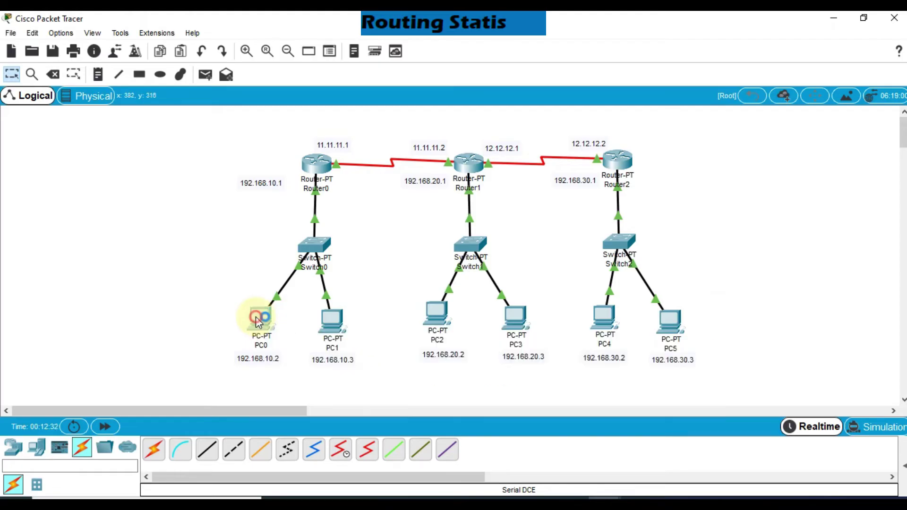
{"action": "left_click", "coordinate": [378, 98]}
{"action": "left_click_drag", "start_coordinate": [430, 72], "coordinate": [611, 72]}
{"action": "left_click", "coordinate": [519, 146]}
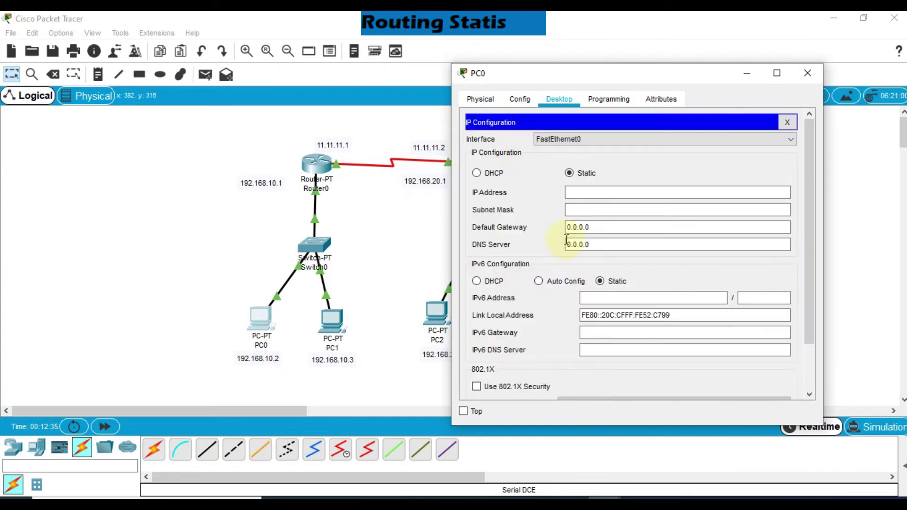
{"action": "left_click", "coordinate": [632, 193]}
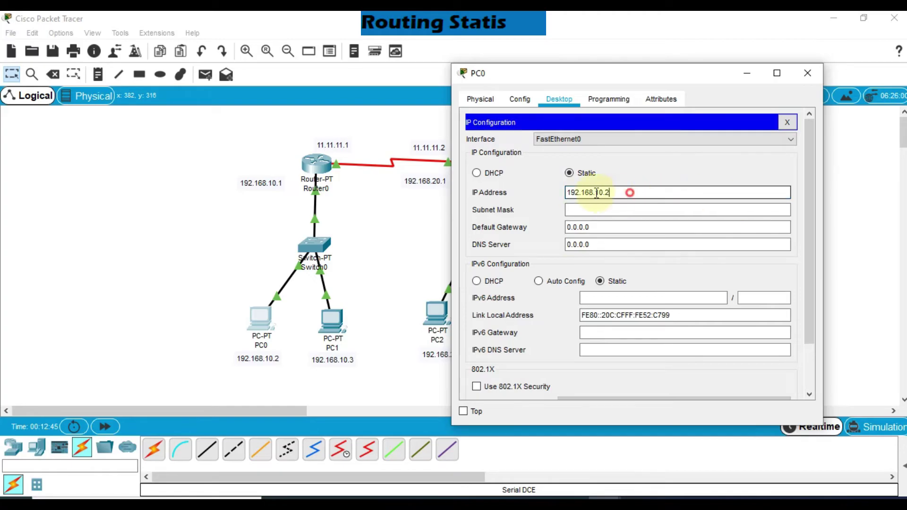
Give PC0 the subnet mask 255.255.255.0 and the default gateway 192.168.10.1, reusing its copied IP address for the gateway.
{"action": "left_click_drag", "start_coordinate": [628, 192], "coordinate": [550, 198]}
{"action": "key", "text": "ctrl+c"}
{"action": "left_click", "coordinate": [585, 208]}
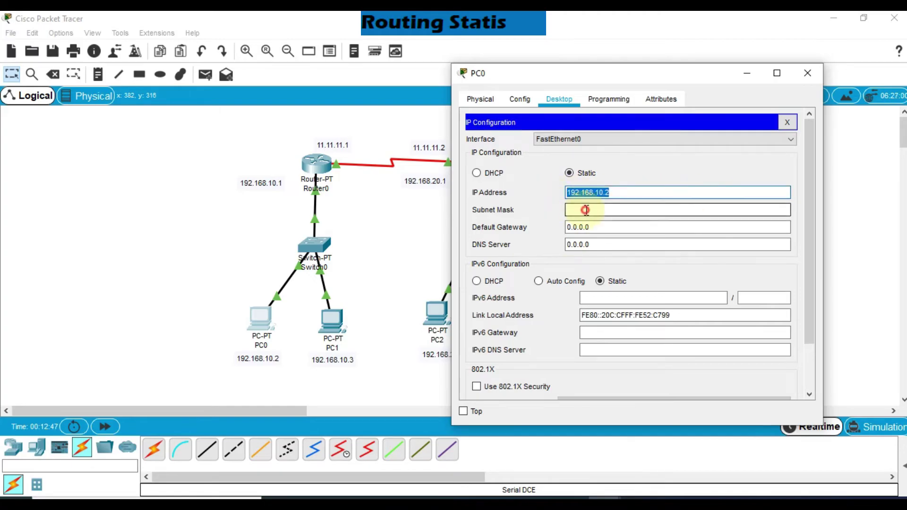
{"action": "left_click_drag", "start_coordinate": [652, 227], "coordinate": [532, 229]}
{"action": "key", "text": "ctrl+v"}
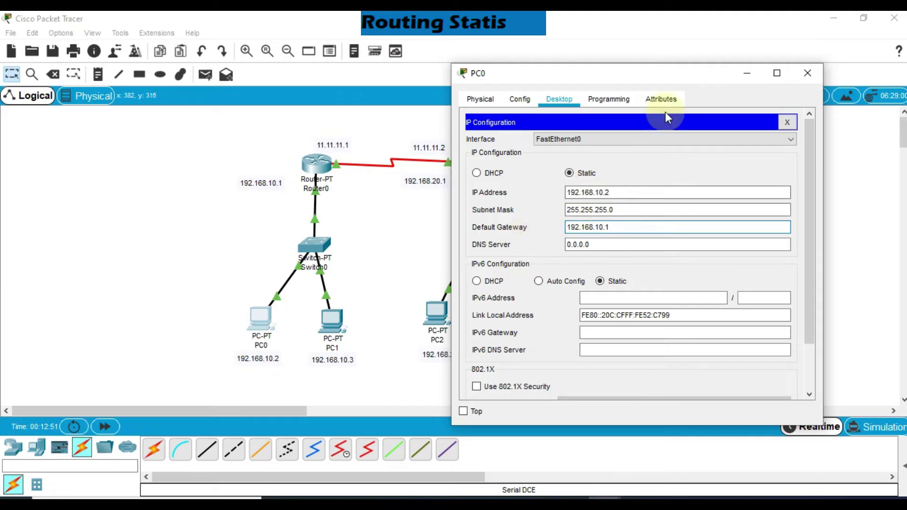
Open PC1's IP configuration and set its static IP address to 192.168.10.3.
{"action": "left_click", "coordinate": [339, 319]}
{"action": "left_click_drag", "start_coordinate": [465, 73], "coordinate": [588, 58]}
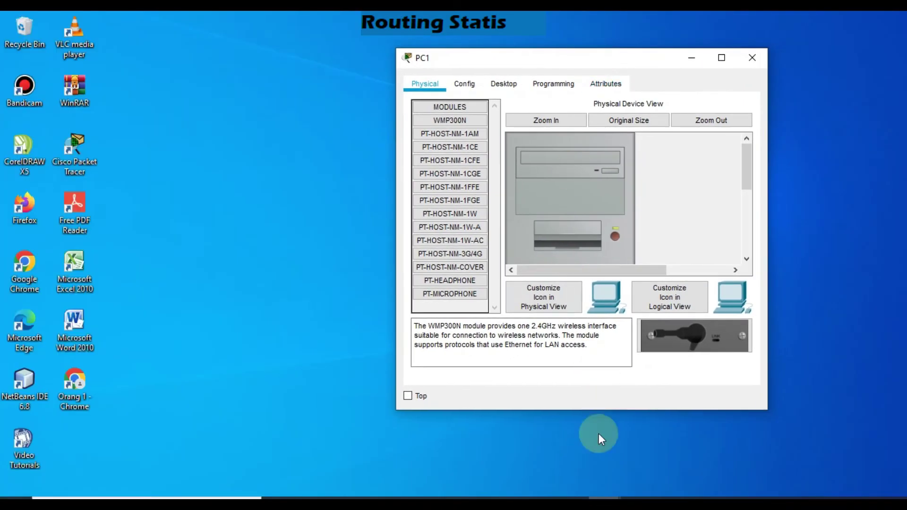
{"action": "mouse_move", "coordinate": [609, 503]}
{"action": "left_click", "coordinate": [518, 430]}
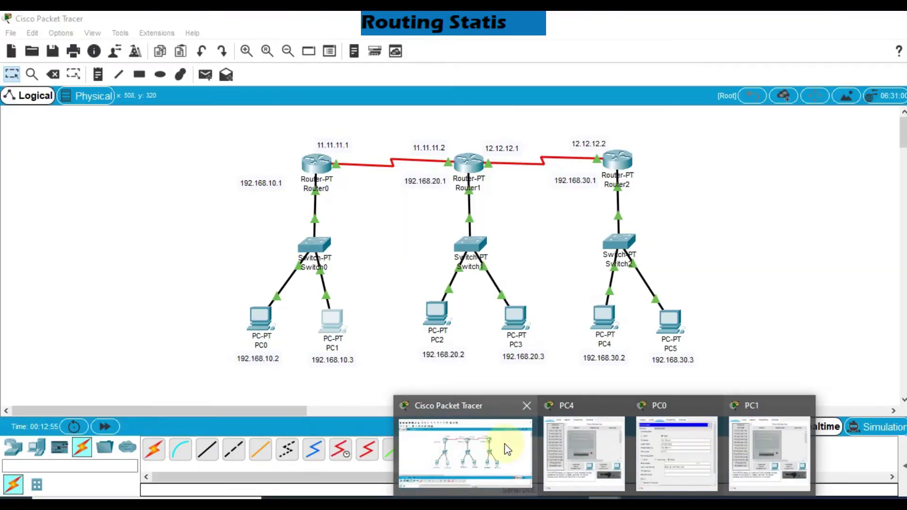
{"action": "left_click", "coordinate": [605, 504]}
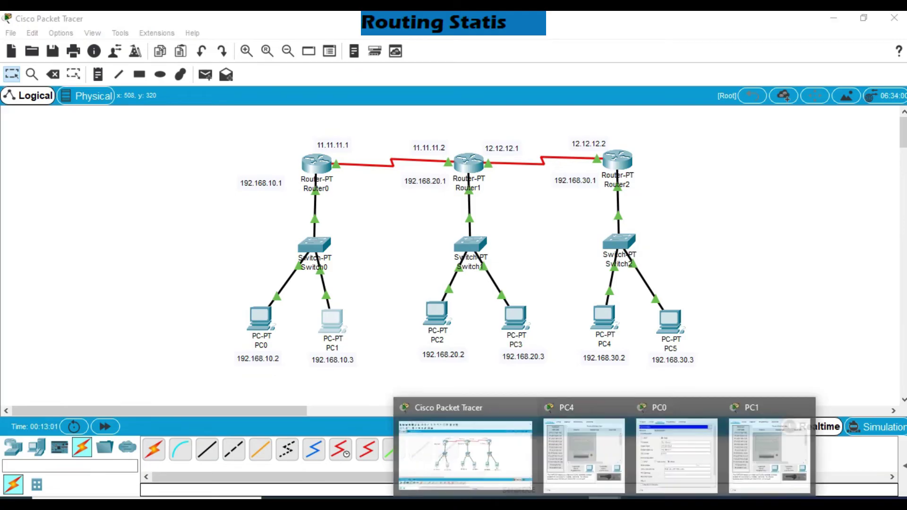
{"action": "left_click", "coordinate": [739, 444]}
{"action": "left_click", "coordinate": [502, 84]}
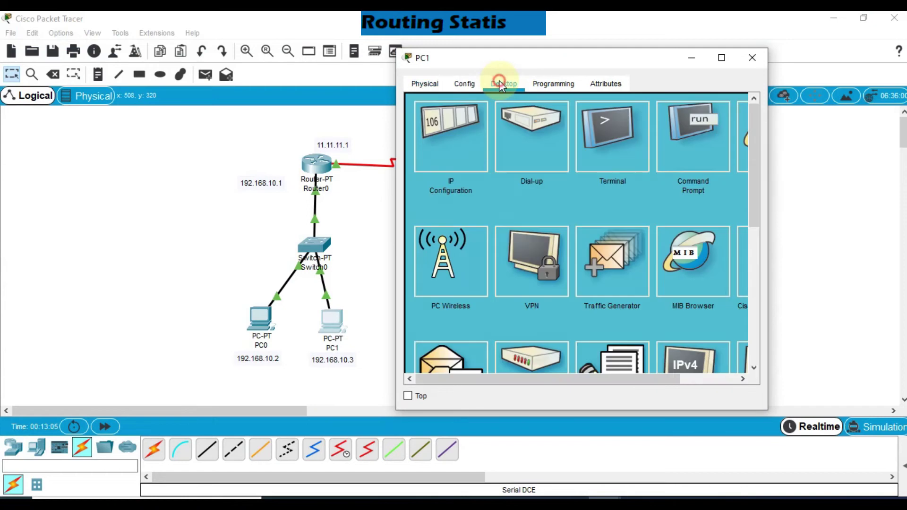
{"action": "left_click", "coordinate": [467, 161]}
{"action": "left_click", "coordinate": [560, 178]}
{"action": "type", "text": "192.168.10.2"}
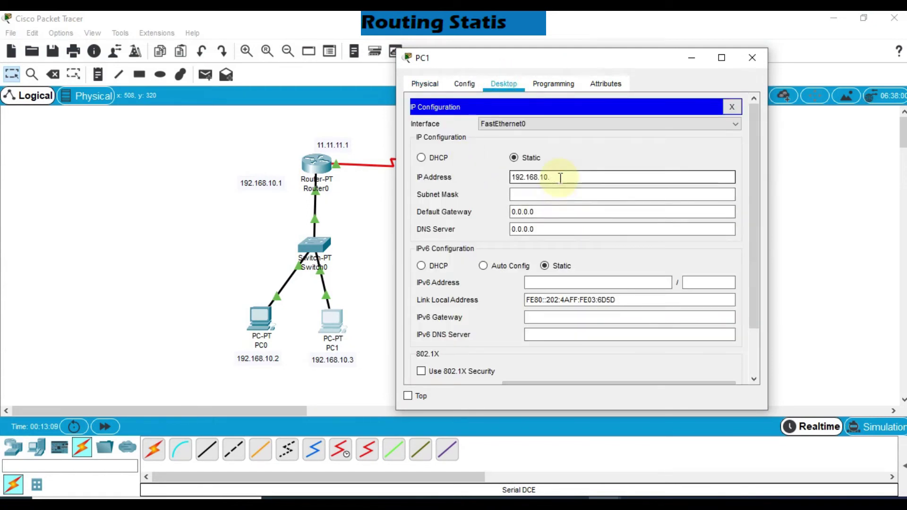
Give PC1 the subnet mask 255.255.255.0 and the default gateway 192.168.10.1, and close its configuration.
{"action": "left_click", "coordinate": [562, 194]}
{"action": "left_click_drag", "start_coordinate": [560, 212], "coordinate": [495, 213]}
{"action": "type", "text": "192.168.10.21"}
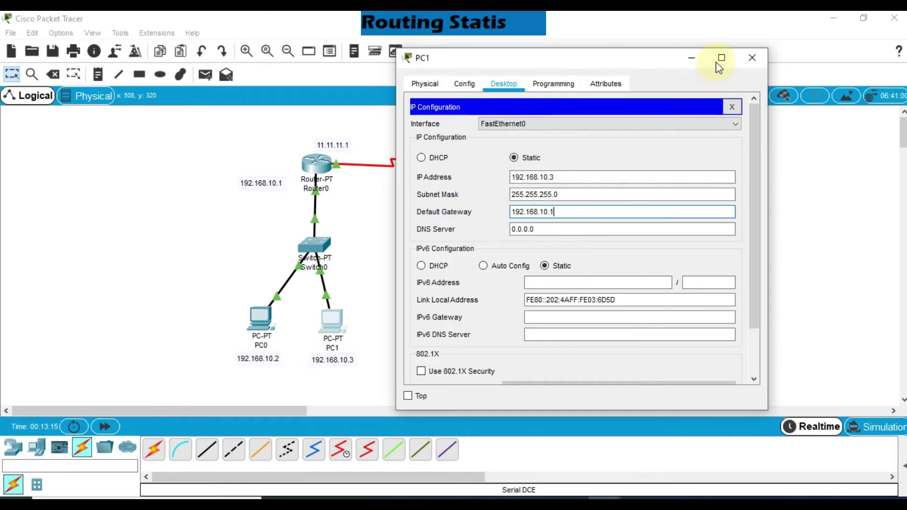
{"action": "left_click", "coordinate": [752, 57]}
Open PC2's IP configuration and set its static IP address to 192.168.20.2.
{"action": "left_click", "coordinate": [443, 314]}
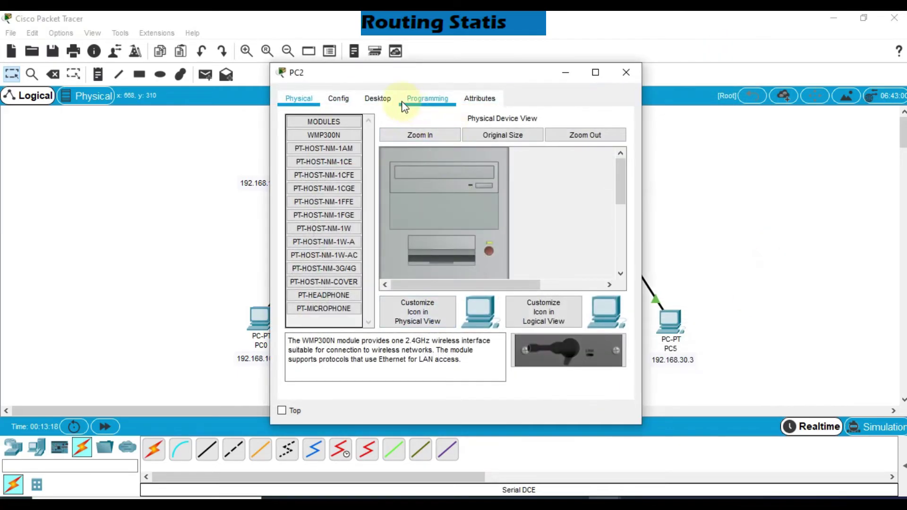
{"action": "left_click", "coordinate": [392, 98]}
{"action": "left_click", "coordinate": [347, 137]}
{"action": "left_click_drag", "start_coordinate": [402, 72], "coordinate": [662, 83]}
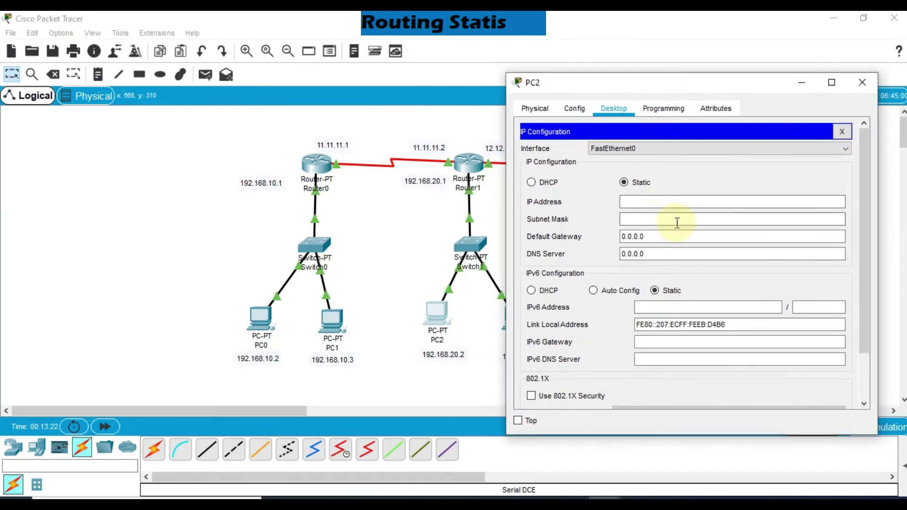
{"action": "left_click", "coordinate": [664, 201]}
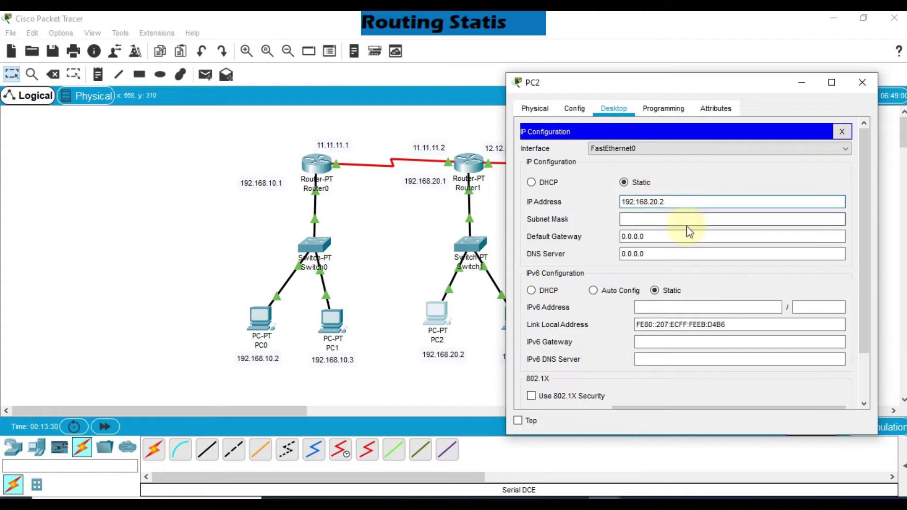
Give PC2 the subnet mask 255.255.255.0 and the default gateway 192.168.20.1, reusing its copied IP address, and return to the topology.
{"action": "left_click", "coordinate": [669, 201]}
{"action": "left_click_drag", "start_coordinate": [669, 200], "coordinate": [614, 195]}
{"action": "key", "text": "ctrl+c"}
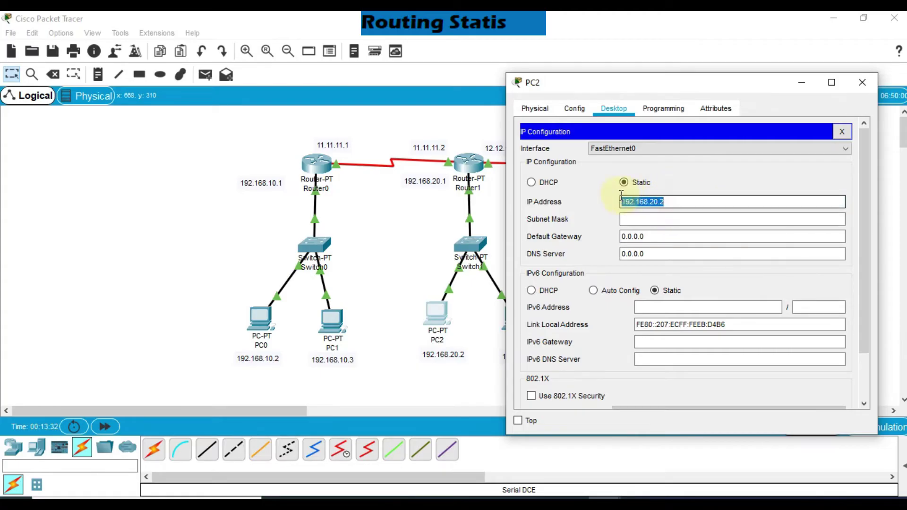
{"action": "left_click", "coordinate": [658, 219]}
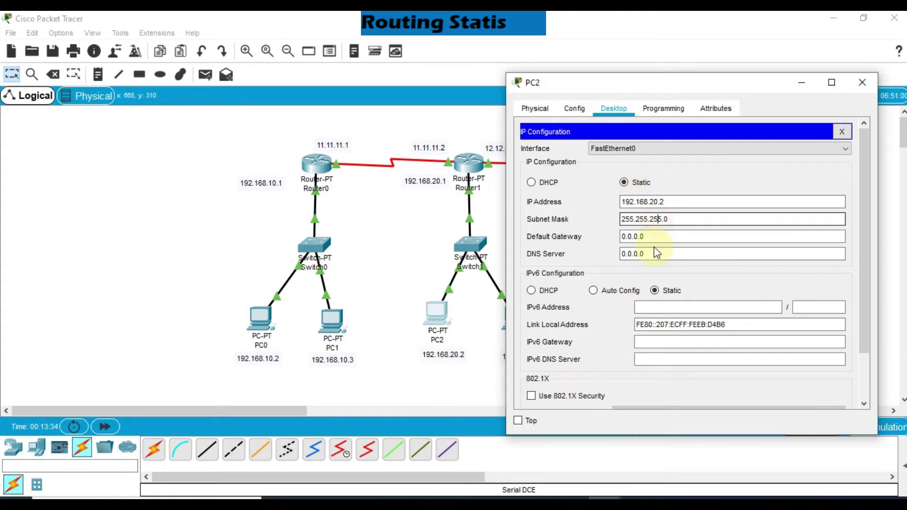
{"action": "left_click_drag", "start_coordinate": [646, 237], "coordinate": [623, 236]}
{"action": "key", "text": "ctrl+v"}
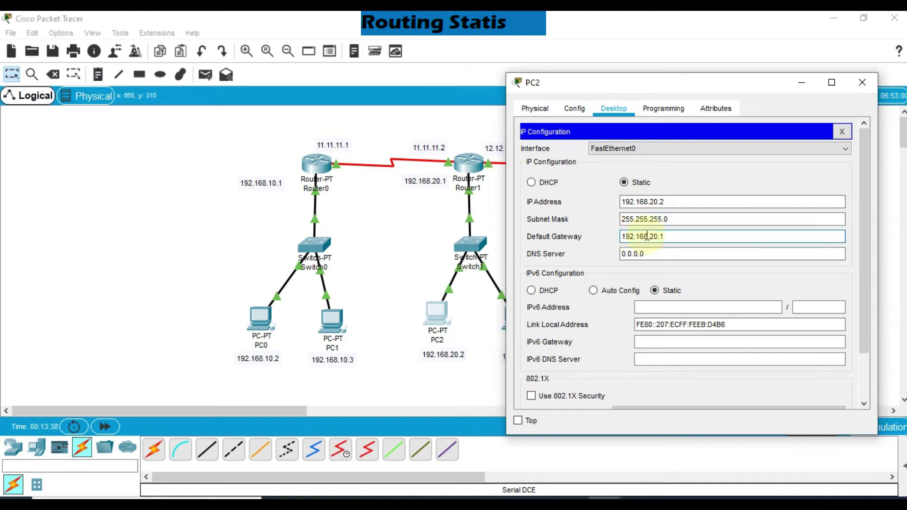
{"action": "left_click", "coordinate": [491, 339]}
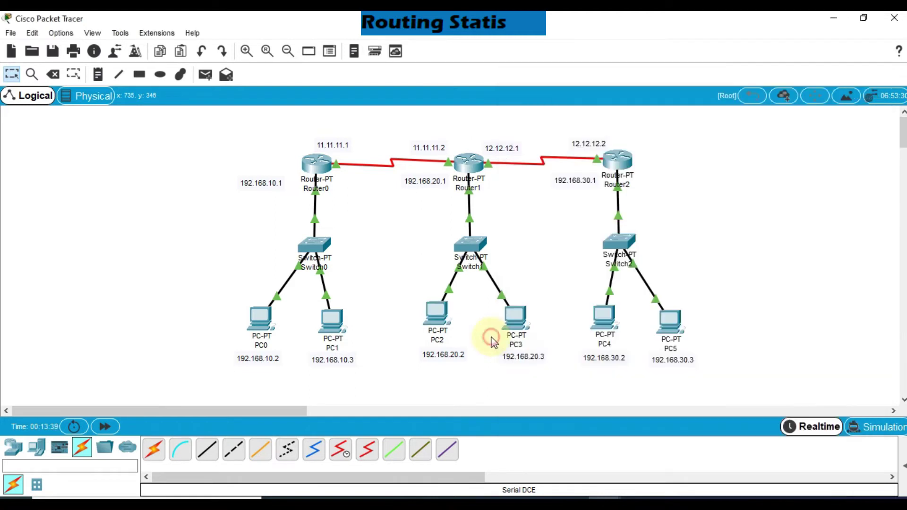
Open PC3's IP configuration and set its static IP address to 192.168.20.3.
{"action": "left_click", "coordinate": [518, 319]}
{"action": "left_click_drag", "start_coordinate": [477, 77], "coordinate": [312, 94]}
{"action": "left_click", "coordinate": [212, 115]}
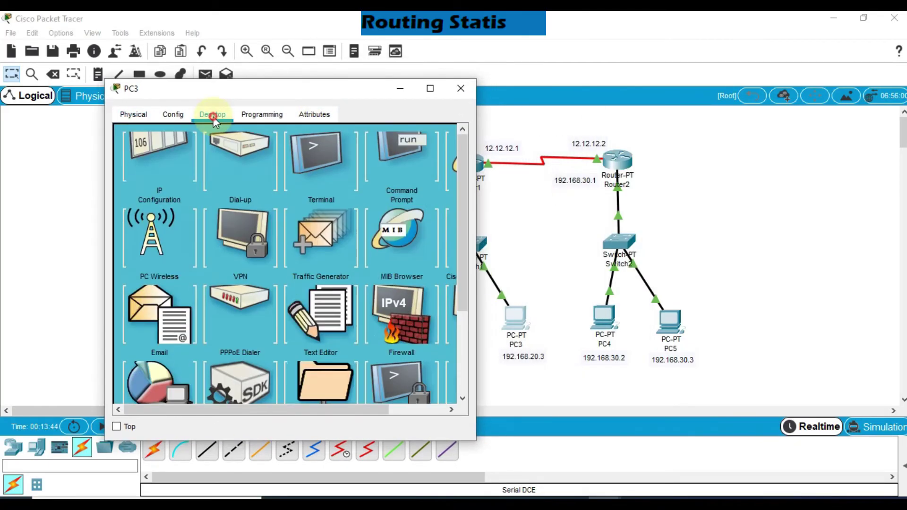
{"action": "left_click", "coordinate": [194, 179]}
{"action": "left_click", "coordinate": [235, 211]}
{"action": "type", "text": "192.168.20.2"}
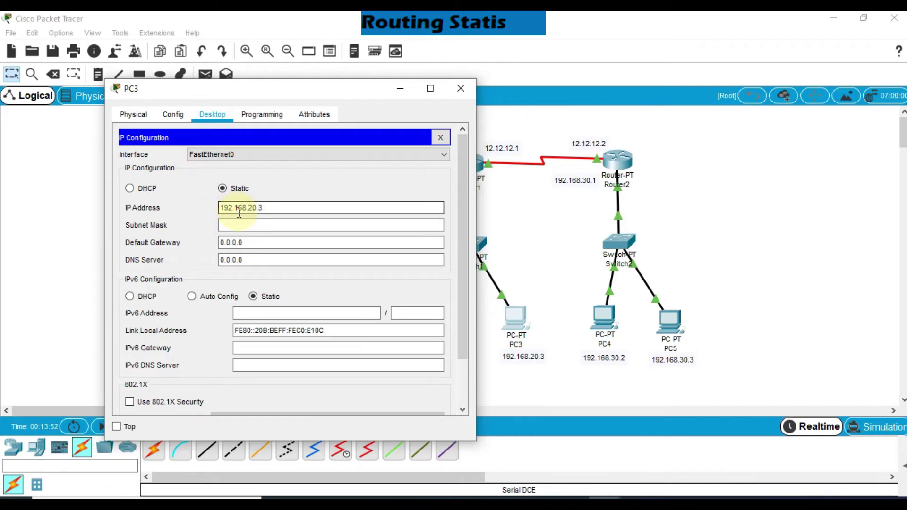
Give PC3 the subnet mask 255.255.255.0 and the default gateway 192.168.20.1, and close its configuration.
{"action": "left_click", "coordinate": [250, 225]}
{"action": "key", "text": "Tab"}
{"action": "type", "text": "192.168.20.2"}
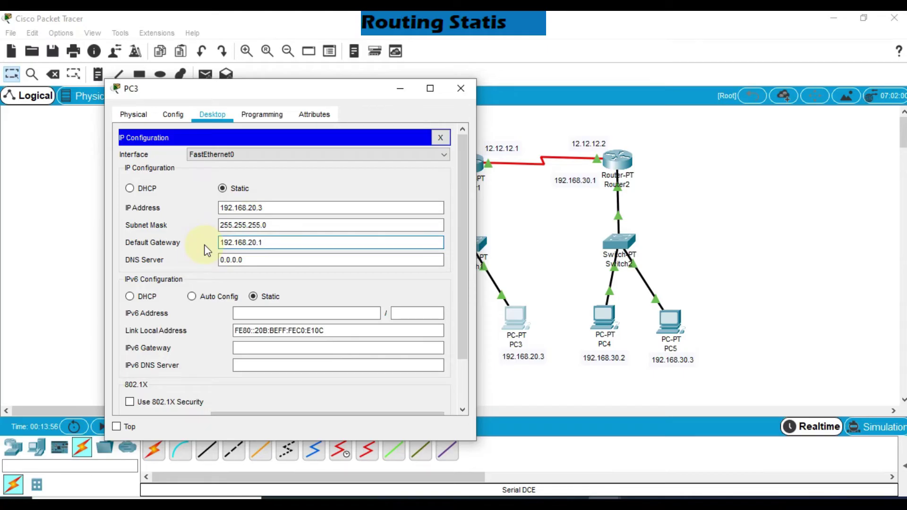
{"action": "left_click", "coordinate": [460, 88]}
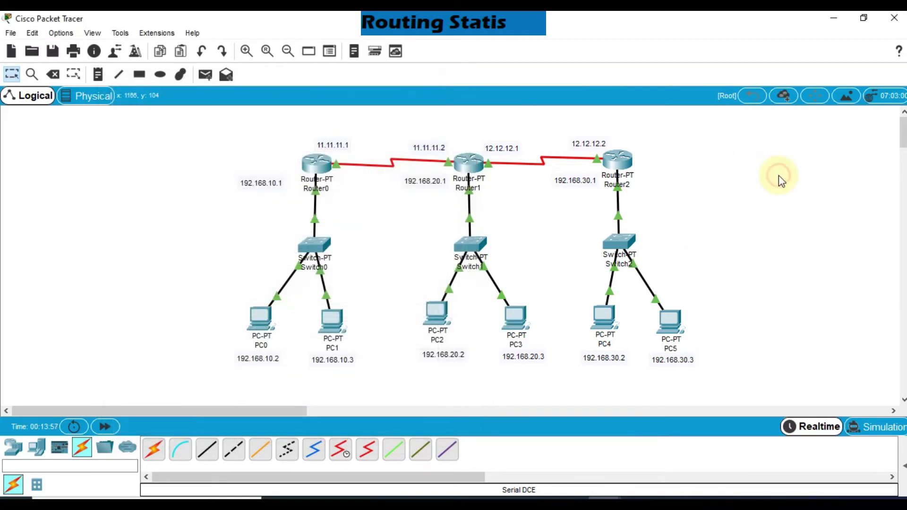
Open PC4's IP configuration and set its static IP address to 192.168.30.2.
{"action": "left_click", "coordinate": [602, 316]}
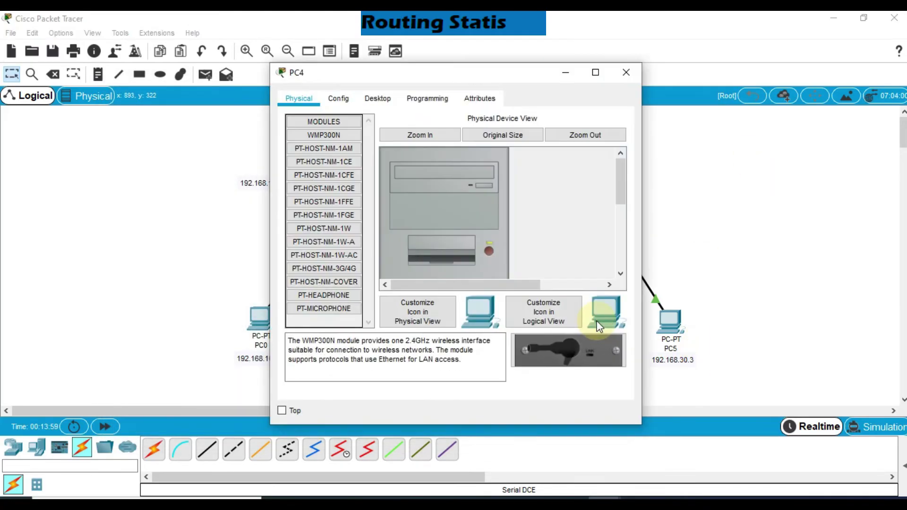
{"action": "left_click_drag", "start_coordinate": [491, 78], "coordinate": [382, 86]}
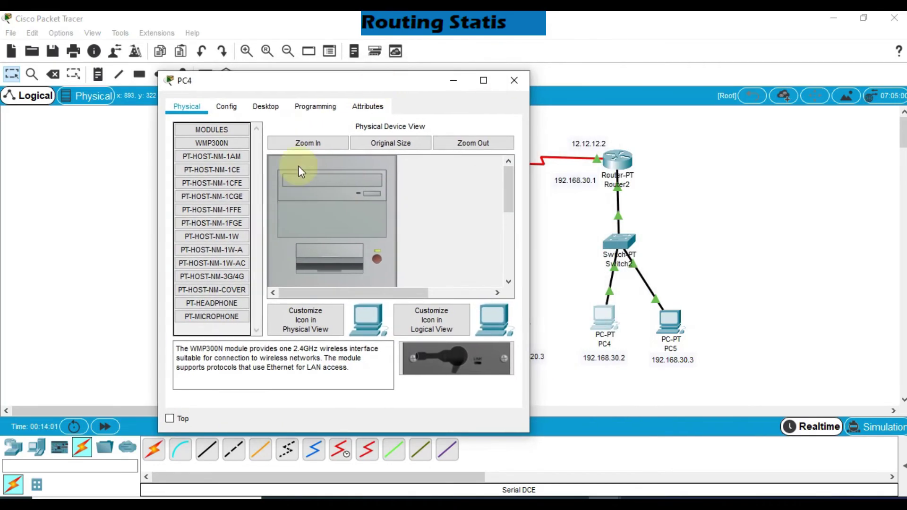
{"action": "left_click", "coordinate": [266, 106]}
{"action": "left_click", "coordinate": [213, 156]}
{"action": "left_click", "coordinate": [346, 199]}
{"action": "type", "text": "192.168."}
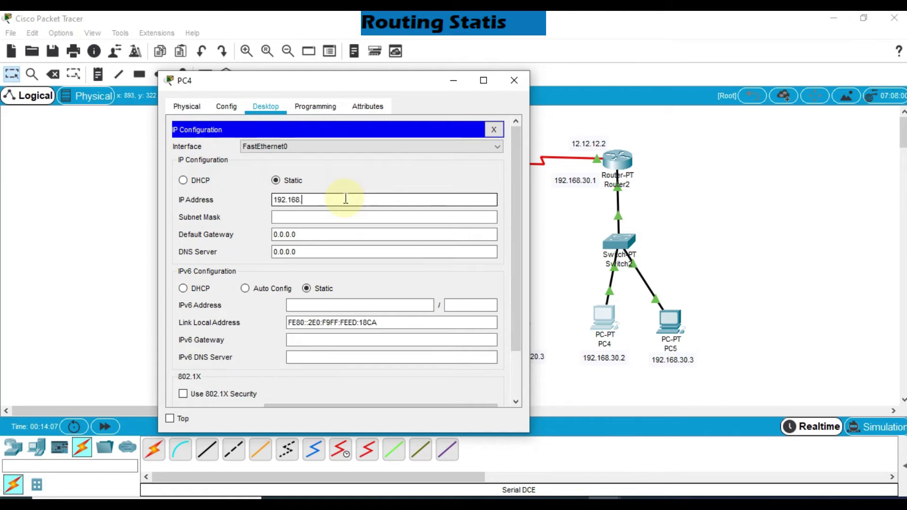
{"action": "type", "text": "30.2"}
Give PC4 the subnet mask 255.255.255.0 and the default gateway 192.168.30.1, reusing its copied IP address for the gateway.
{"action": "left_click", "coordinate": [355, 215]}
{"action": "left_click", "coordinate": [308, 234]}
{"action": "left_click_drag", "start_coordinate": [307, 235], "coordinate": [263, 233]}
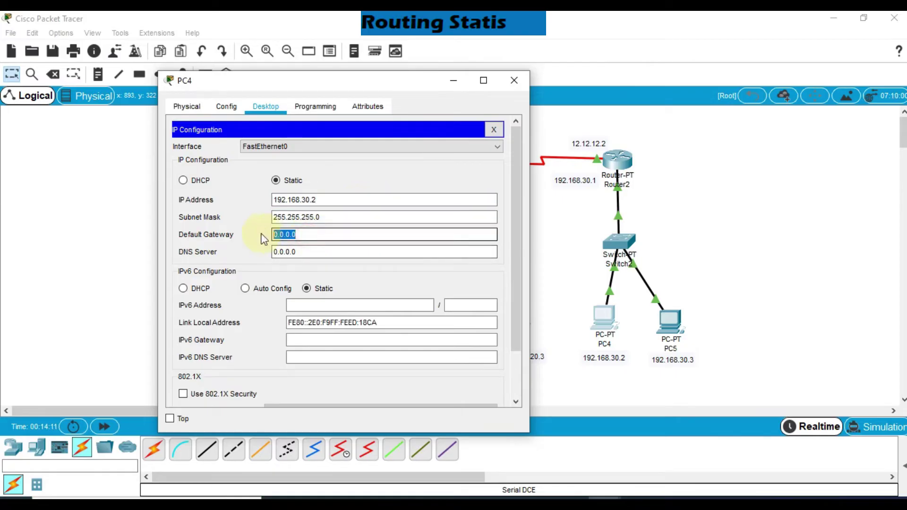
{"action": "left_click_drag", "start_coordinate": [320, 200], "coordinate": [271, 206]}
{"action": "key", "text": "ctrl+c"}
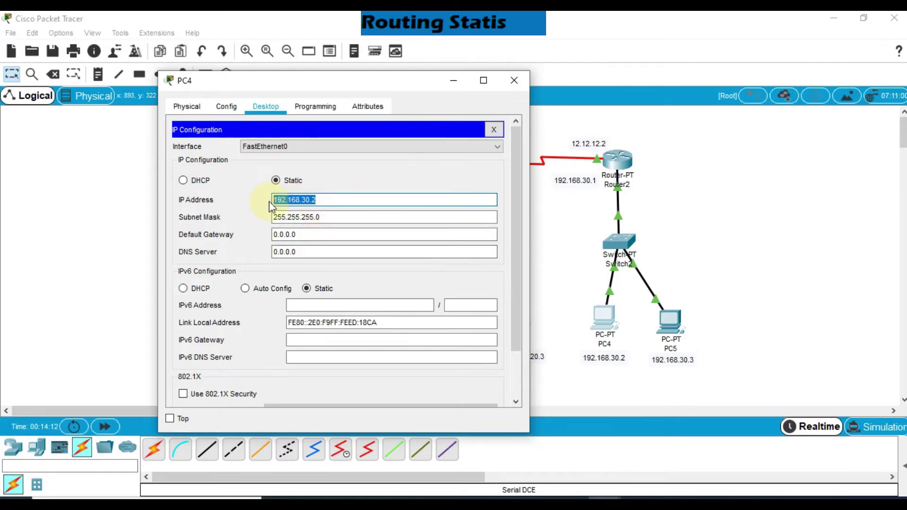
{"action": "left_click_drag", "start_coordinate": [309, 235], "coordinate": [247, 236]}
{"action": "key", "text": "ctrl+v"}
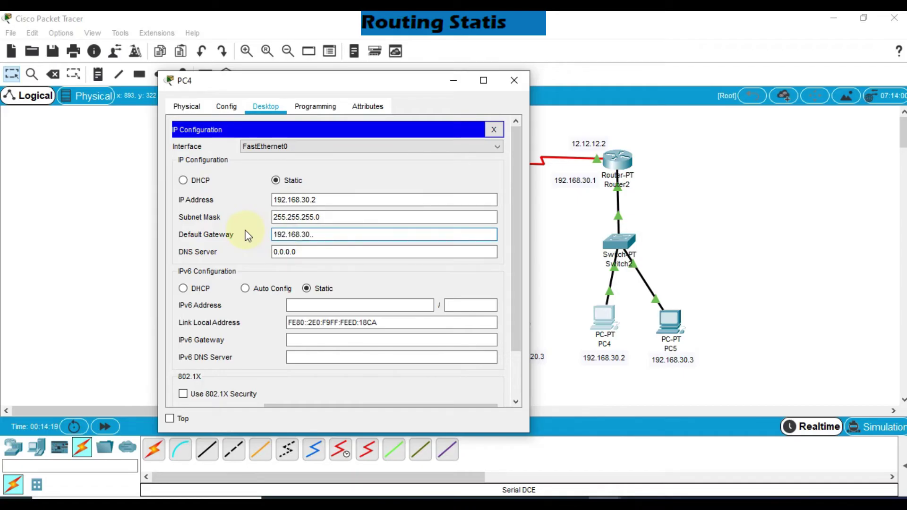
{"action": "type", "text": "1"}
Copy PC4's default gateway address and close its configuration.
{"action": "left_click", "coordinate": [319, 235]}
{"action": "left_click_drag", "start_coordinate": [319, 234], "coordinate": [270, 238]}
{"action": "key", "text": "ctrl+c"}
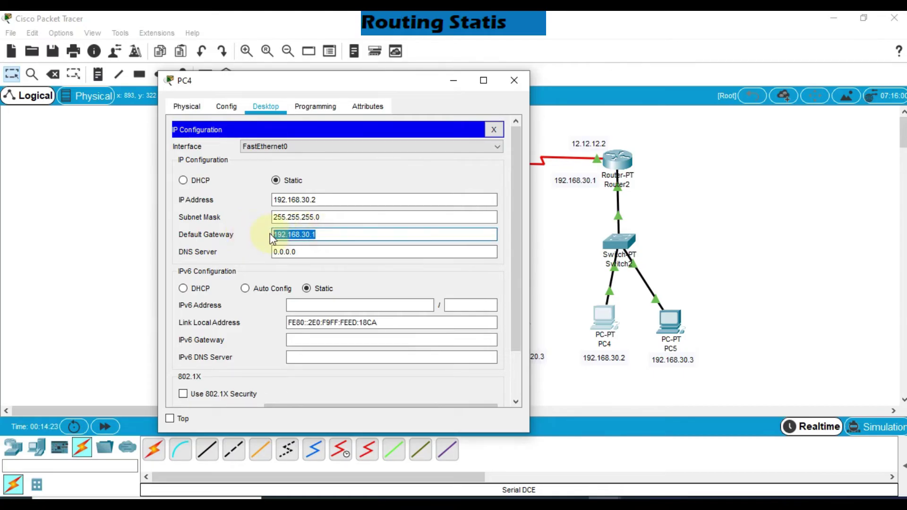
{"action": "left_click", "coordinate": [521, 78]}
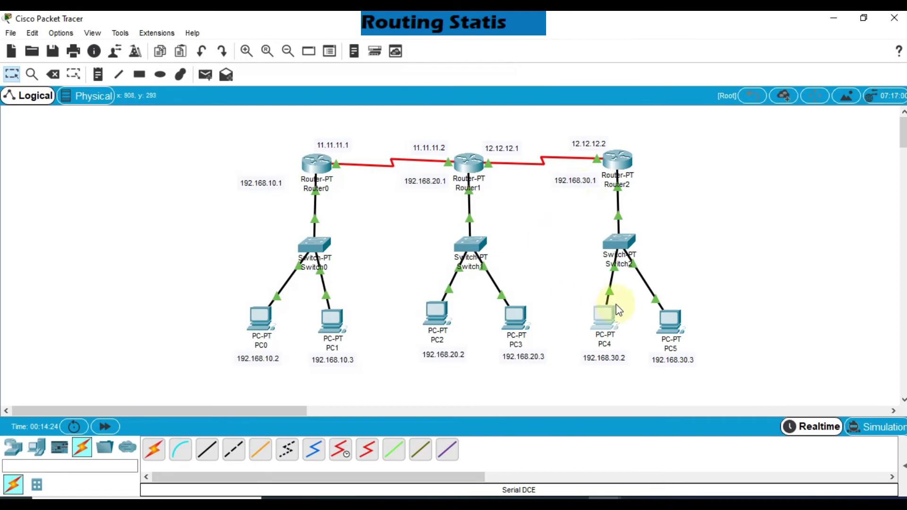
Open PC5's IP configuration and set its static IP address to 192.168.30.3, based on the copied gateway address.
{"action": "left_click", "coordinate": [670, 316]}
{"action": "left_click", "coordinate": [370, 94]}
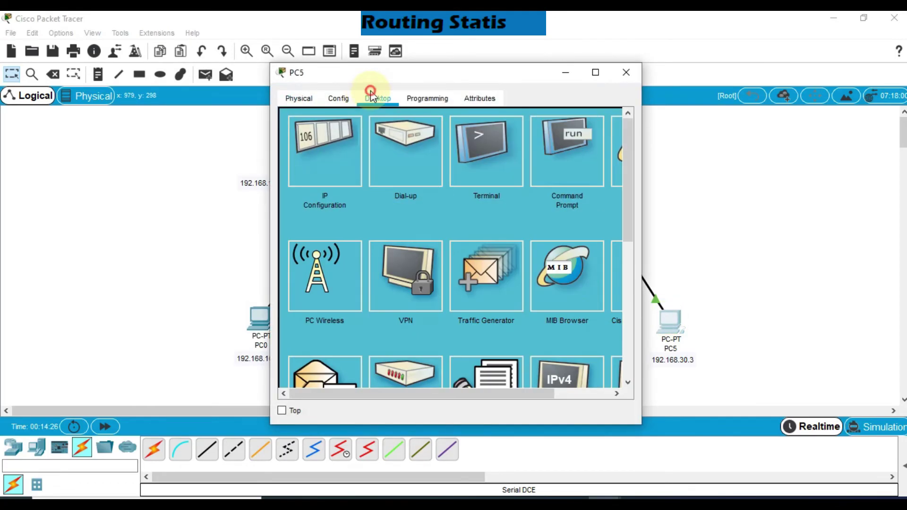
{"action": "left_click", "coordinate": [336, 137]}
{"action": "left_click", "coordinate": [423, 191]}
{"action": "key", "text": "ctrl+v"}
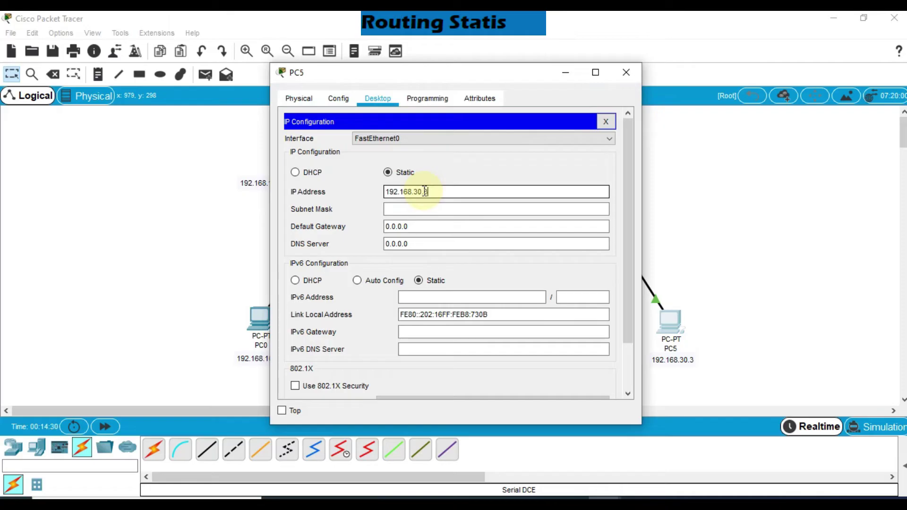
Give PC5 the subnet mask 255.255.255.0 and the default gateway 192.168.30.1, and close its configuration.
{"action": "key", "text": "Tab"}
{"action": "key", "text": "Tab"}
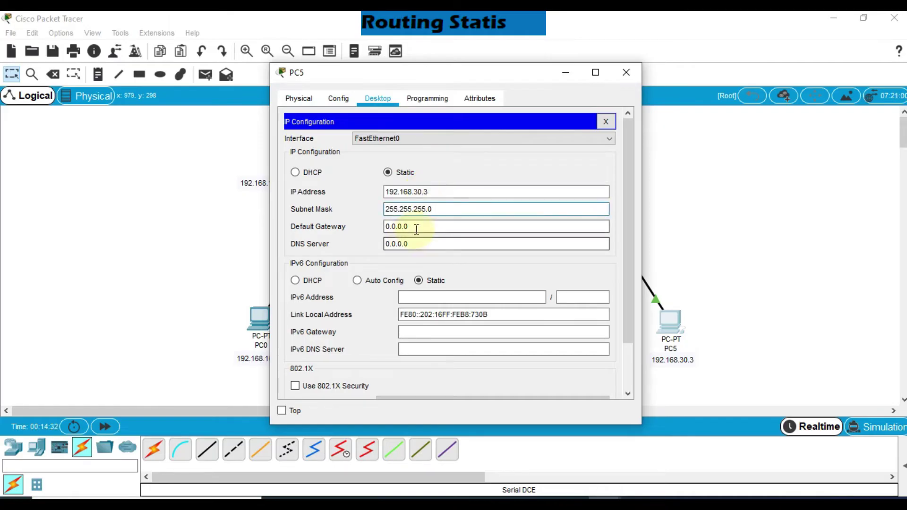
{"action": "key", "text": "ctrl+v"}
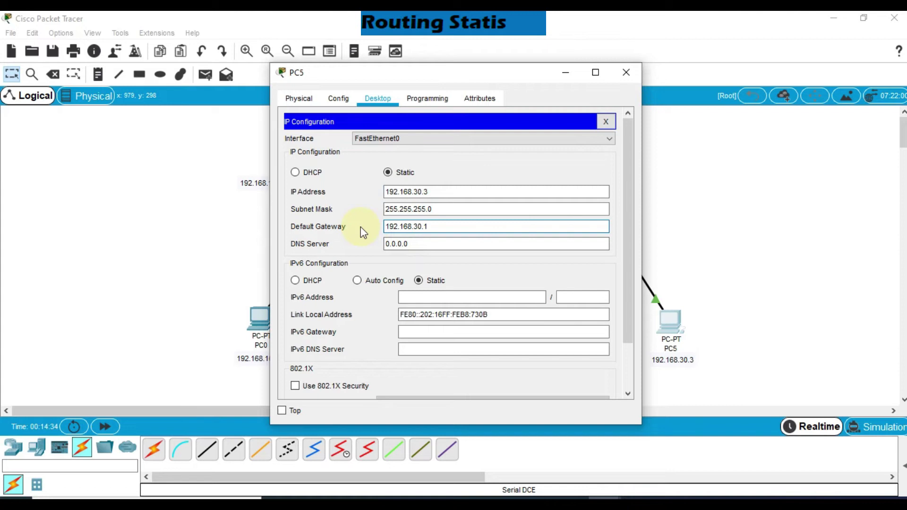
{"action": "left_click", "coordinate": [626, 72]}
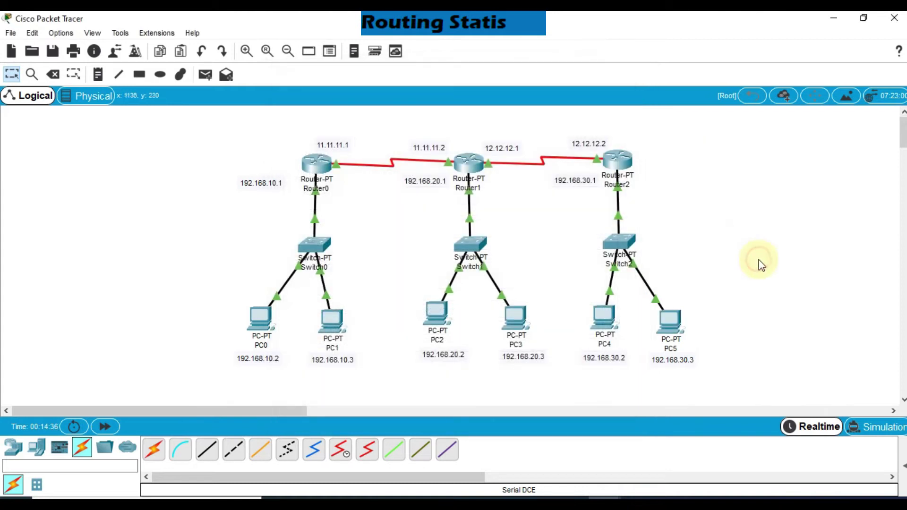
{"action": "left_click", "coordinate": [674, 362]}
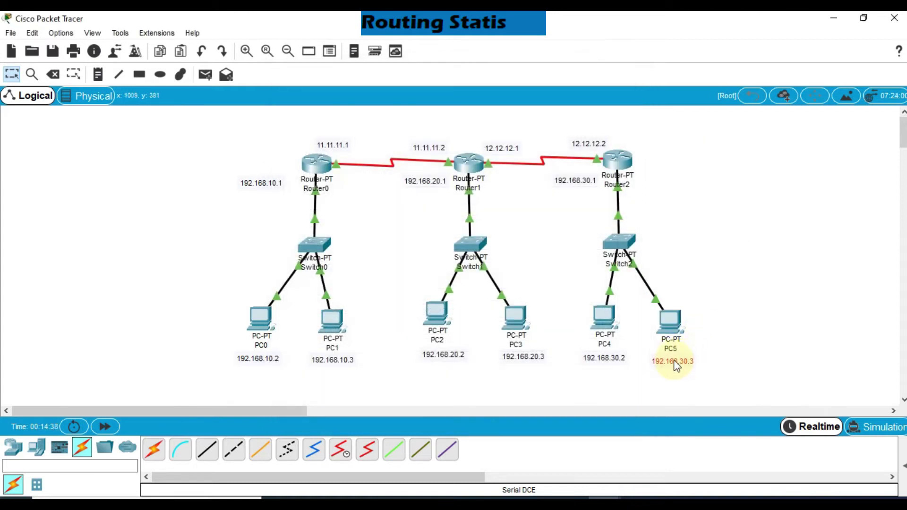
{"action": "left_click", "coordinate": [733, 326]}
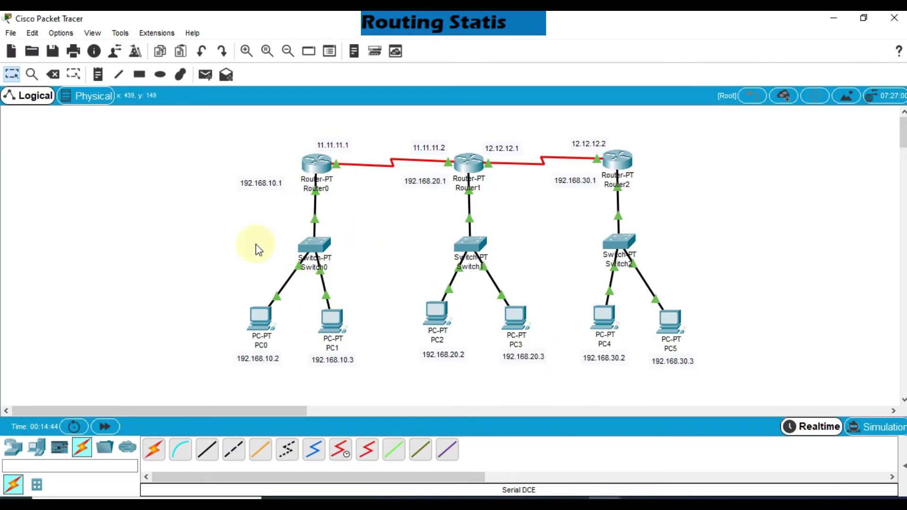
Test connectivity within each LAN with simple PDUs from PC0 to PC1, PC2 to PC3 and PC4 to PC5, and delete the test scenario.
{"action": "left_click", "coordinate": [205, 74]}
{"action": "left_click", "coordinate": [262, 320]}
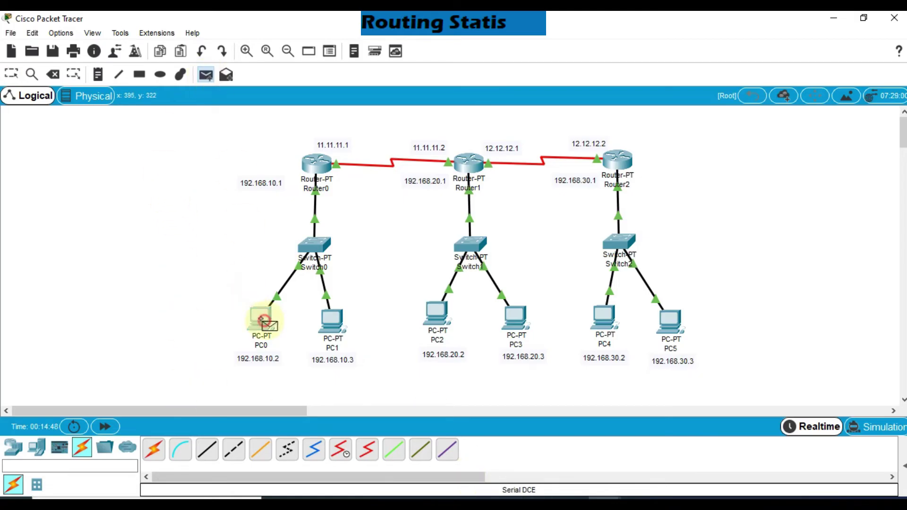
{"action": "left_click", "coordinate": [333, 320]}
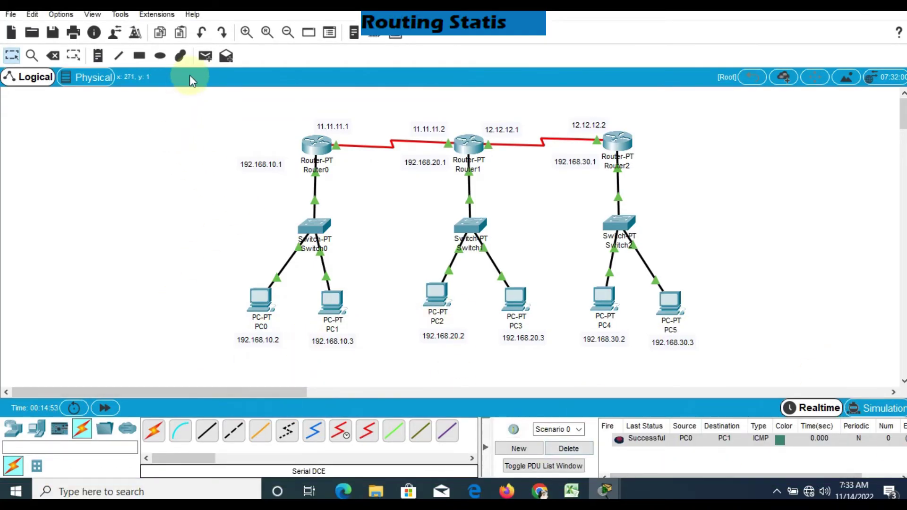
{"action": "left_click", "coordinate": [205, 57]}
{"action": "left_click", "coordinate": [439, 298]}
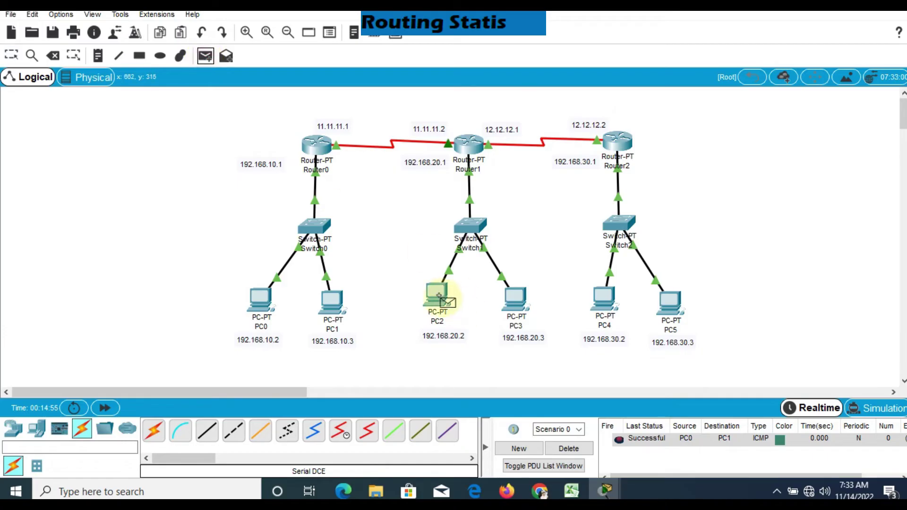
{"action": "left_click", "coordinate": [515, 298]}
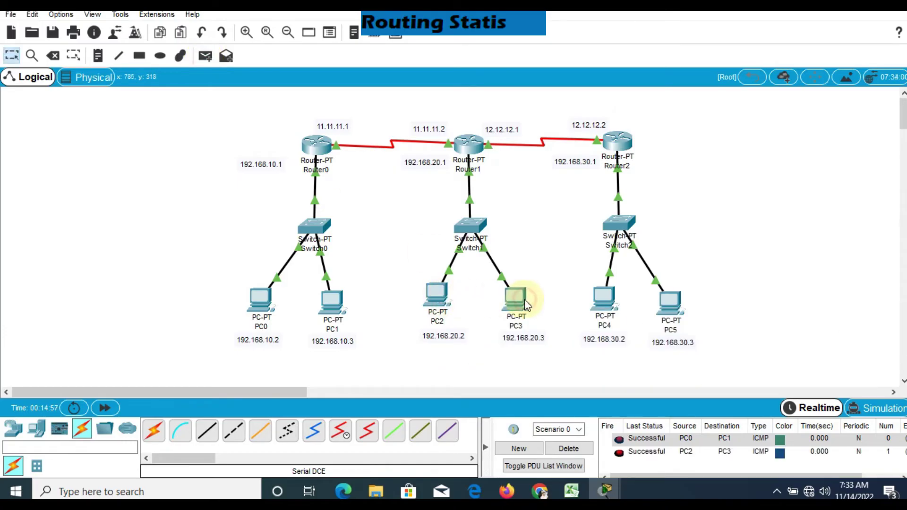
{"action": "left_click", "coordinate": [205, 57]}
{"action": "left_click", "coordinate": [602, 299]}
{"action": "left_click", "coordinate": [673, 305]}
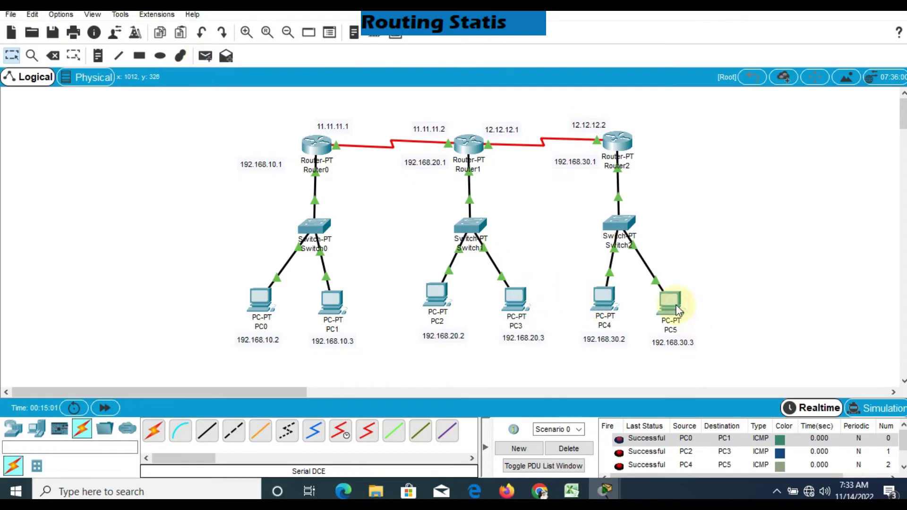
{"action": "left_click", "coordinate": [568, 449]}
Test each LAN's gateway with simple PDUs from PC0 to Router0, PC2 to Router1 and PC4 to Router2, and delete the test scenario.
{"action": "left_click", "coordinate": [205, 56]}
{"action": "left_click", "coordinate": [260, 300]}
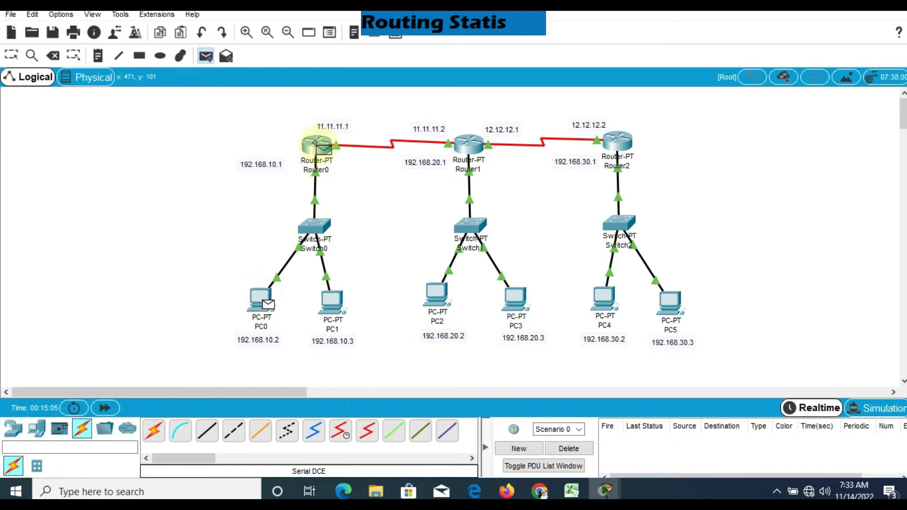
{"action": "left_click", "coordinate": [314, 143]}
{"action": "left_click", "coordinate": [205, 55]}
{"action": "left_click", "coordinate": [436, 295]}
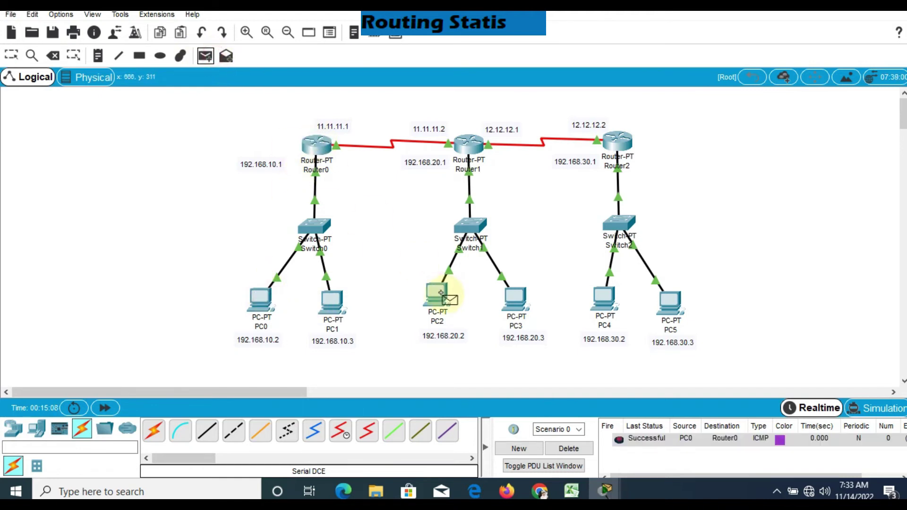
{"action": "left_click", "coordinate": [467, 144]}
{"action": "left_click", "coordinate": [205, 56]}
{"action": "left_click", "coordinate": [604, 296]}
{"action": "left_click", "coordinate": [626, 144]}
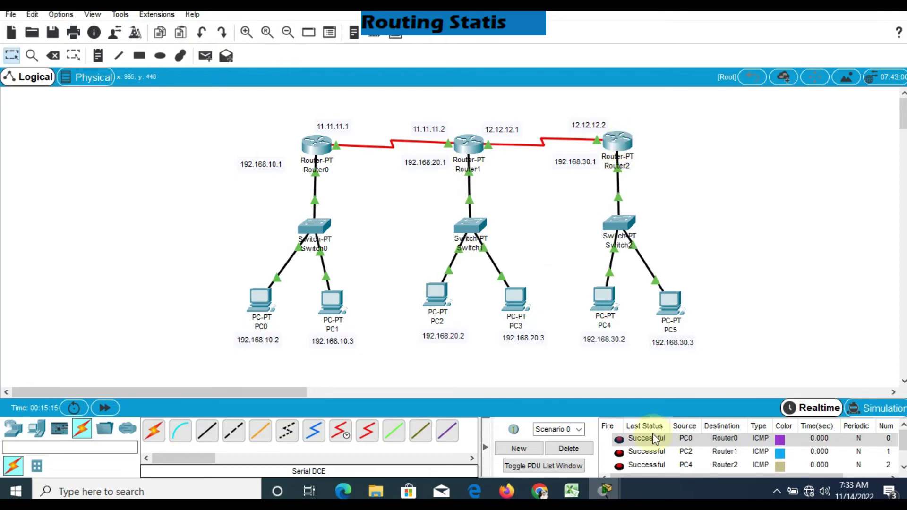
{"action": "left_click", "coordinate": [567, 450]}
Test connectivity between the LANs with simple PDUs from PC1 to PC2, PC3 to PC4 and PC0 to PC5, and delete the test scenario.
{"action": "left_click", "coordinate": [205, 56]}
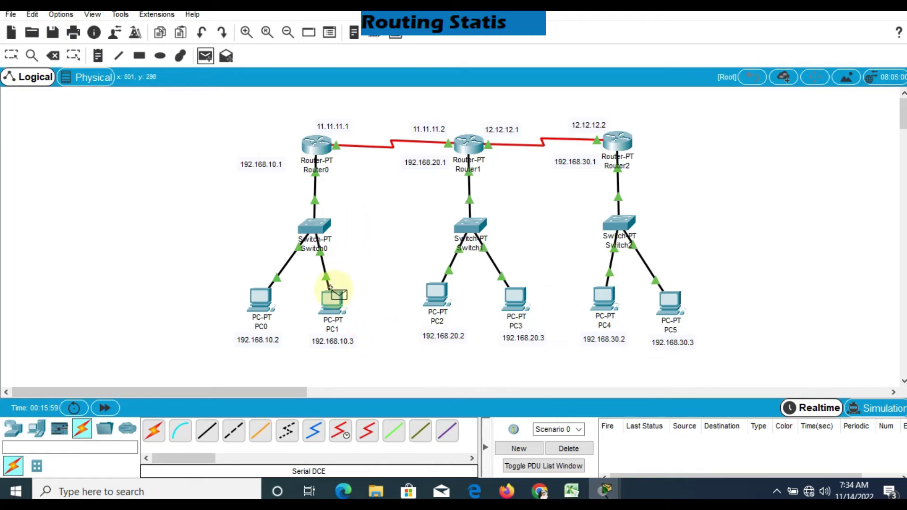
{"action": "left_click", "coordinate": [333, 301]}
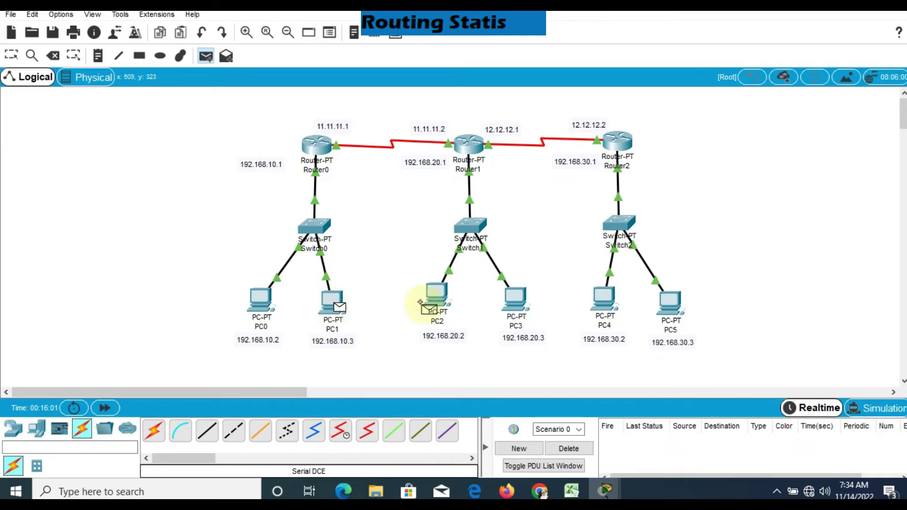
{"action": "left_click", "coordinate": [437, 302]}
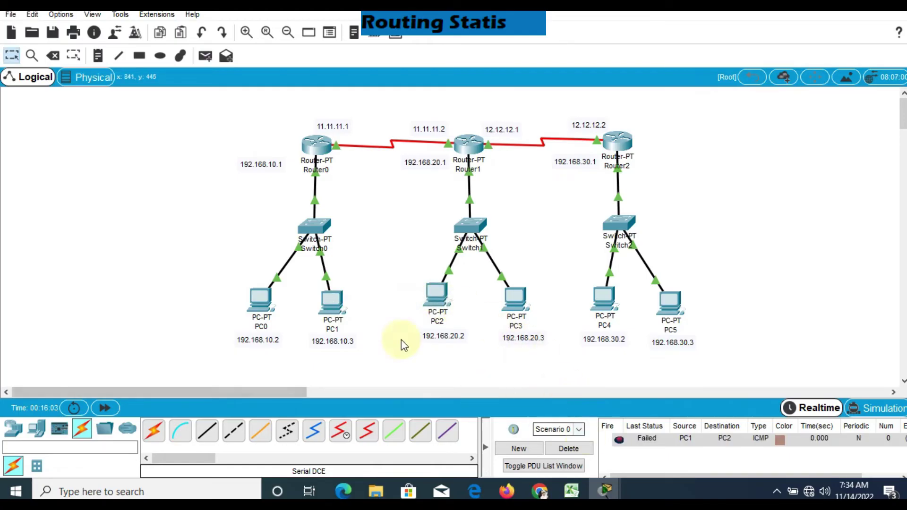
{"action": "left_click", "coordinate": [208, 58]}
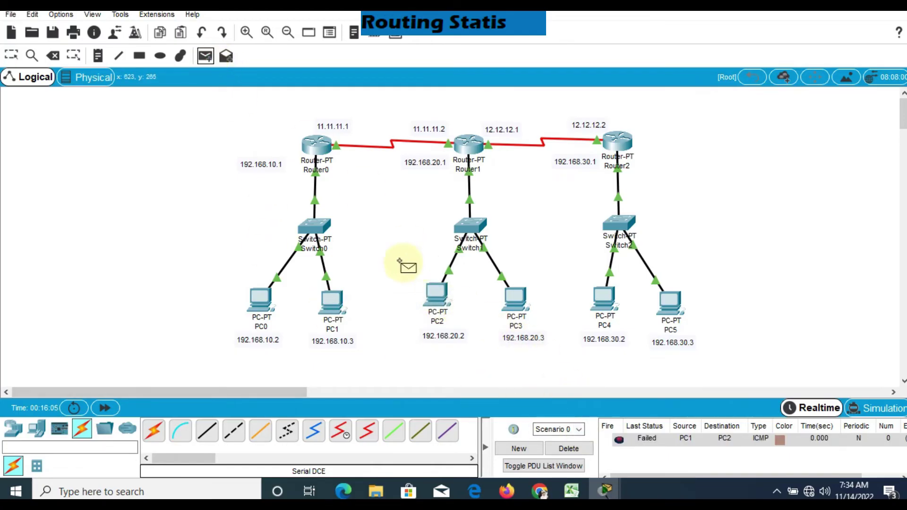
{"action": "left_click", "coordinate": [333, 299]}
{"action": "left_click", "coordinate": [516, 303]}
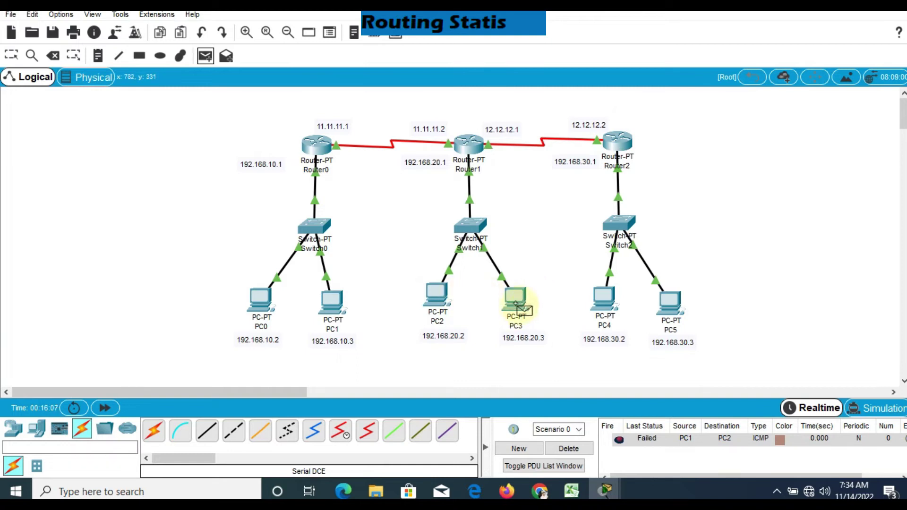
{"action": "left_click", "coordinate": [604, 307]}
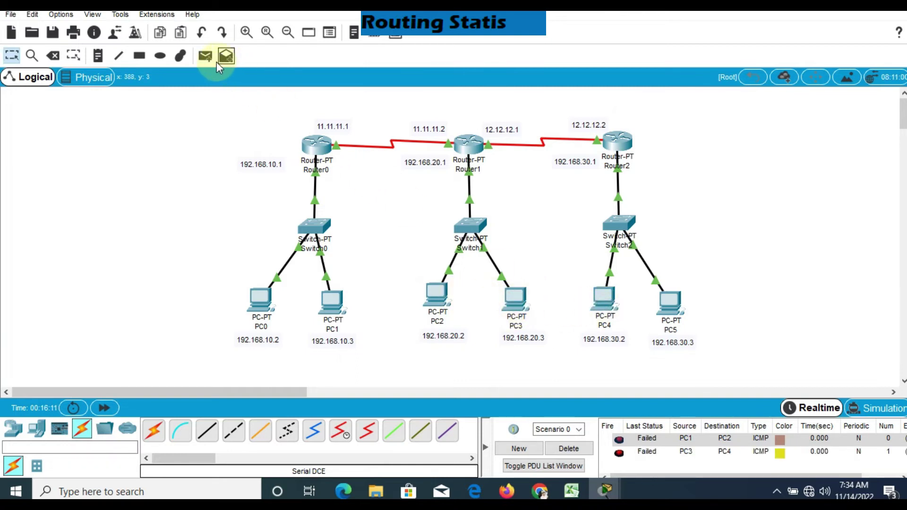
{"action": "left_click", "coordinate": [213, 58]}
{"action": "left_click", "coordinate": [261, 301]}
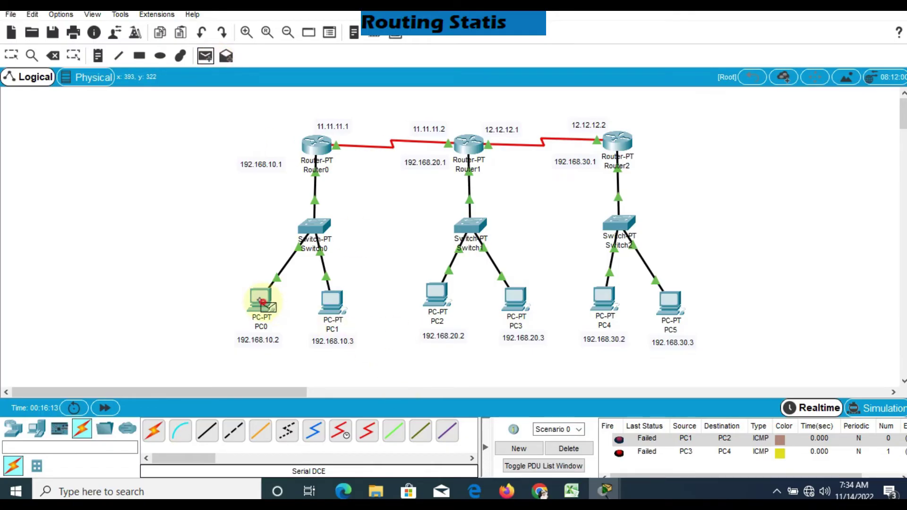
{"action": "left_click", "coordinate": [676, 306]}
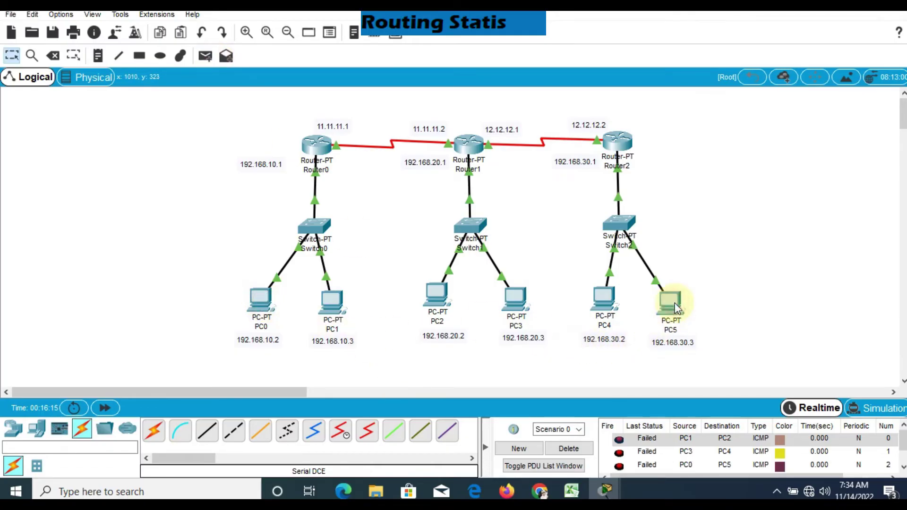
{"action": "left_click", "coordinate": [576, 454]}
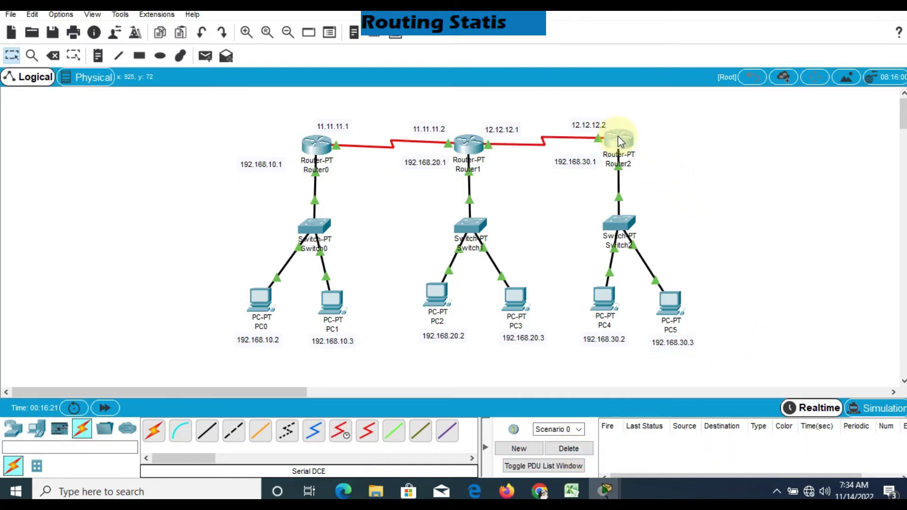
Open Router0's static routing configuration.
{"action": "left_click", "coordinate": [469, 144]}
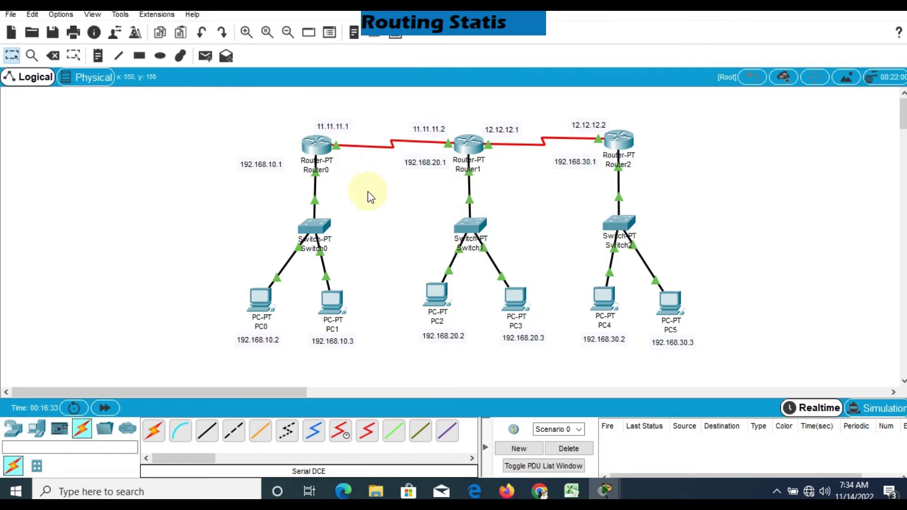
{"action": "left_click", "coordinate": [320, 150]}
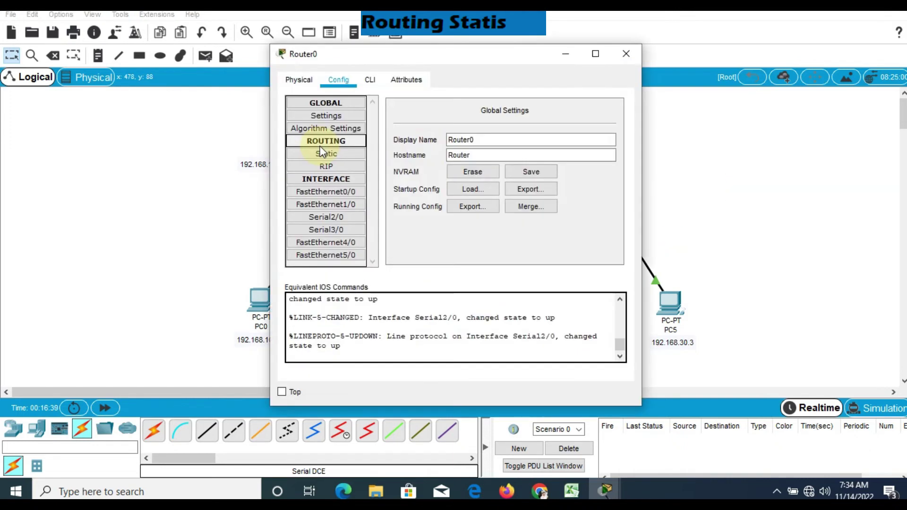
{"action": "left_click_drag", "start_coordinate": [427, 63], "coordinate": [541, 66]}
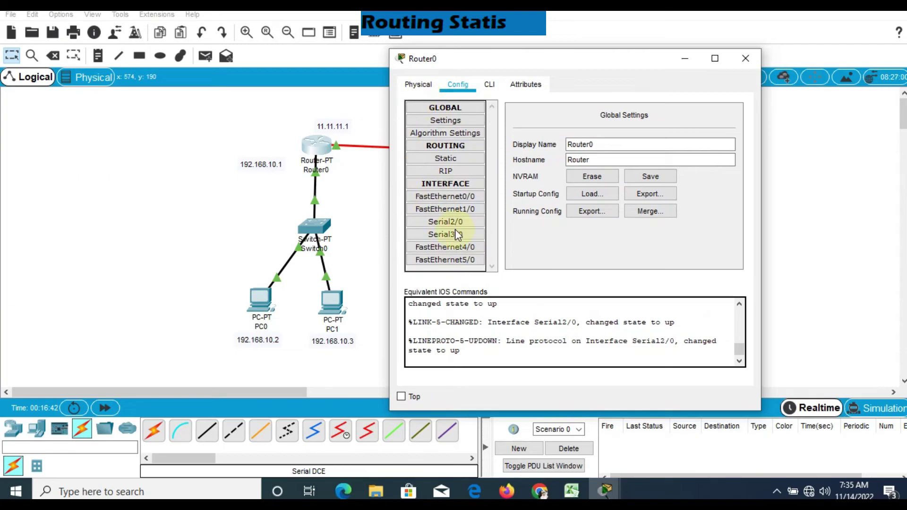
{"action": "left_click", "coordinate": [467, 160]}
{"action": "left_click", "coordinate": [614, 131]}
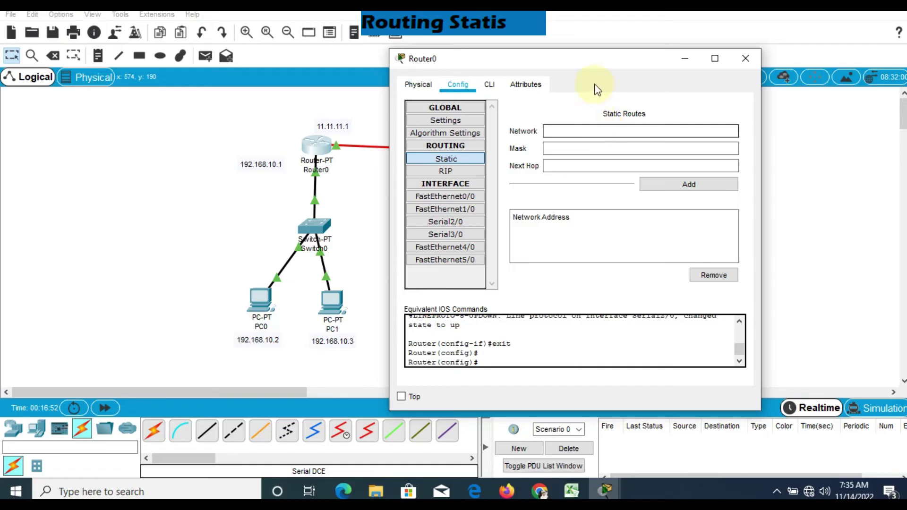
Enter 192.168.20.0 as the destination network of Router0's first static route, keeping the router address labels in view.
{"action": "left_click_drag", "start_coordinate": [592, 63], "coordinate": [558, 215]}
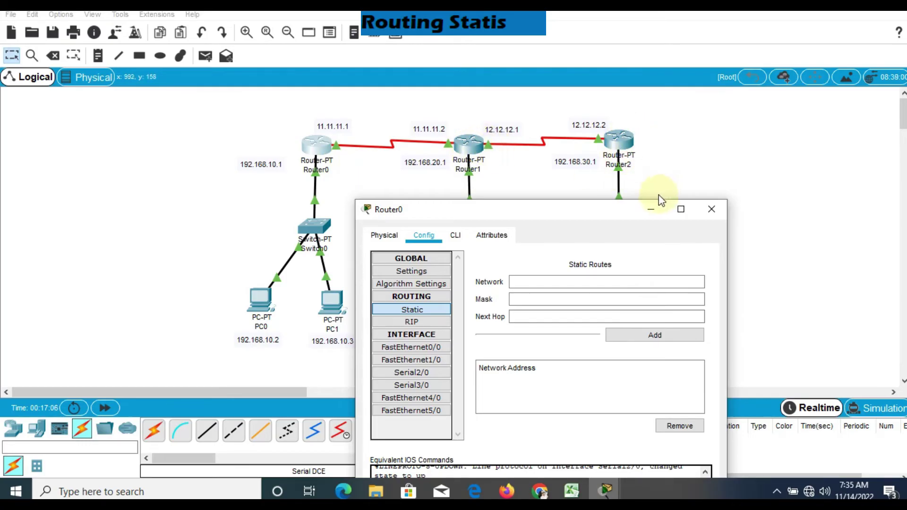
{"action": "left_click_drag", "start_coordinate": [611, 212], "coordinate": [610, 206]}
{"action": "left_click", "coordinate": [570, 272]}
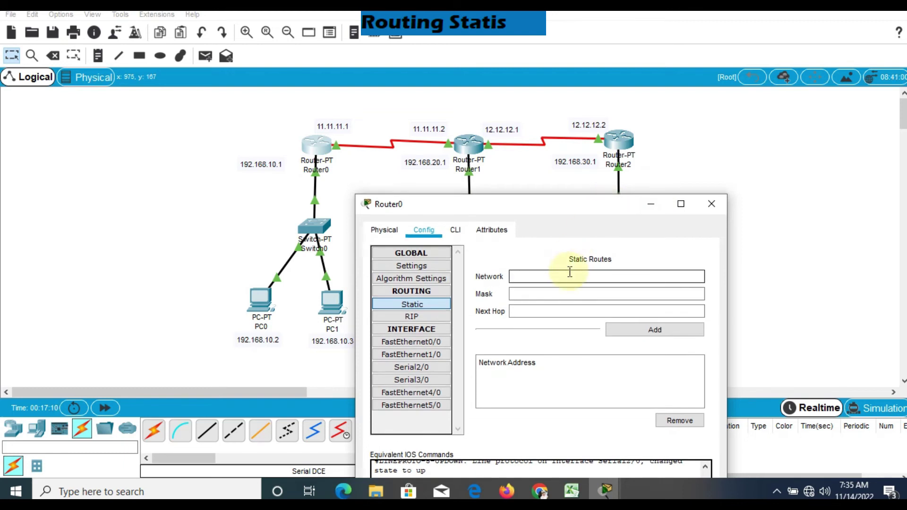
{"action": "left_click", "coordinate": [563, 274]}
{"action": "left_click_drag", "start_coordinate": [594, 211], "coordinate": [727, 138]}
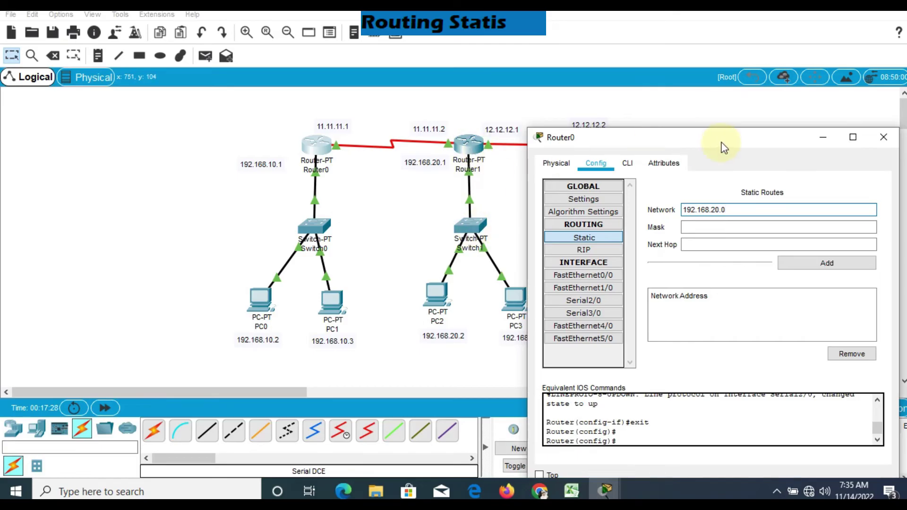
{"action": "left_click_drag", "start_coordinate": [723, 142], "coordinate": [694, 124]}
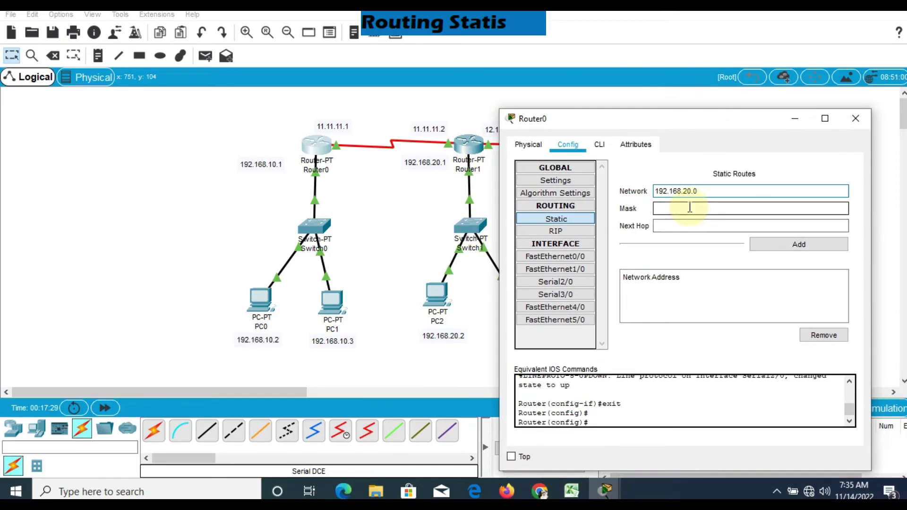
{"action": "left_click_drag", "start_coordinate": [688, 126], "coordinate": [713, 128]}
Give the 192.168.20.0 route the mask 255.255.255.0 and next hop 11.11.11.2, and add it to Router0.
{"action": "left_click", "coordinate": [708, 210]}
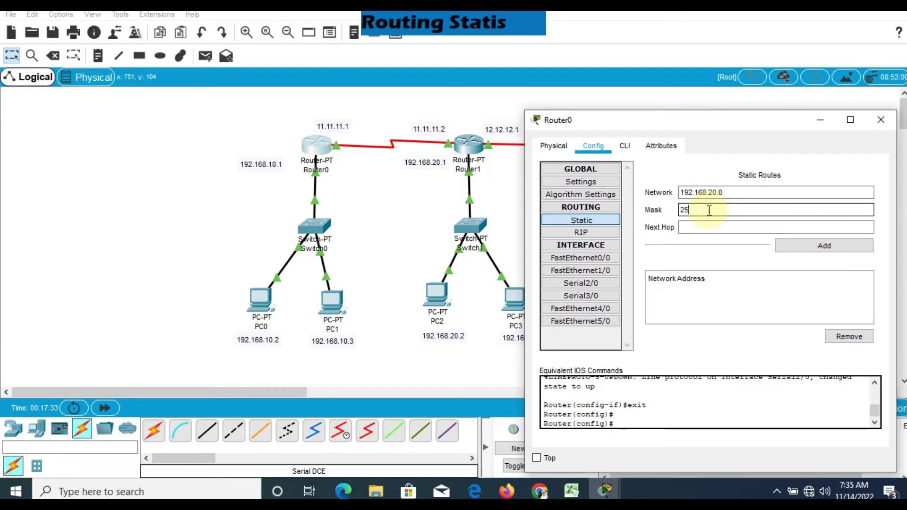
{"action": "type", "text": "255.255.255.0"}
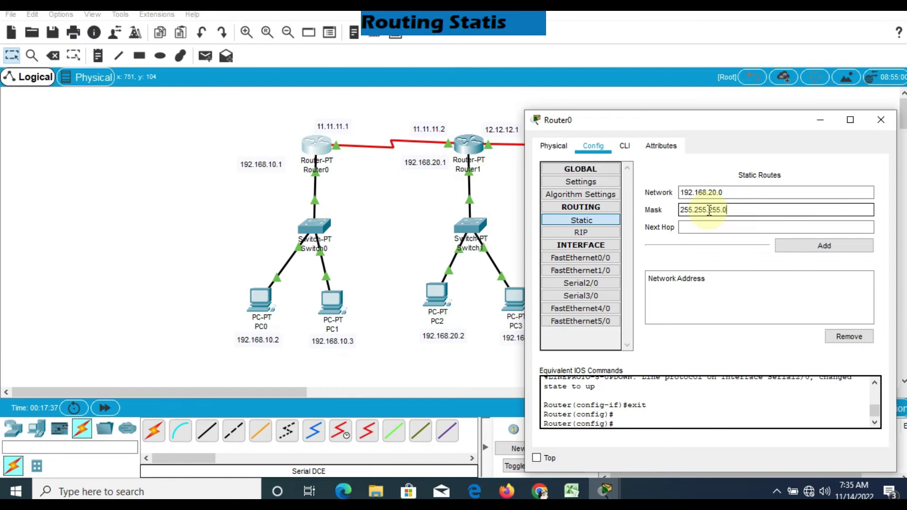
{"action": "left_click", "coordinate": [728, 227]}
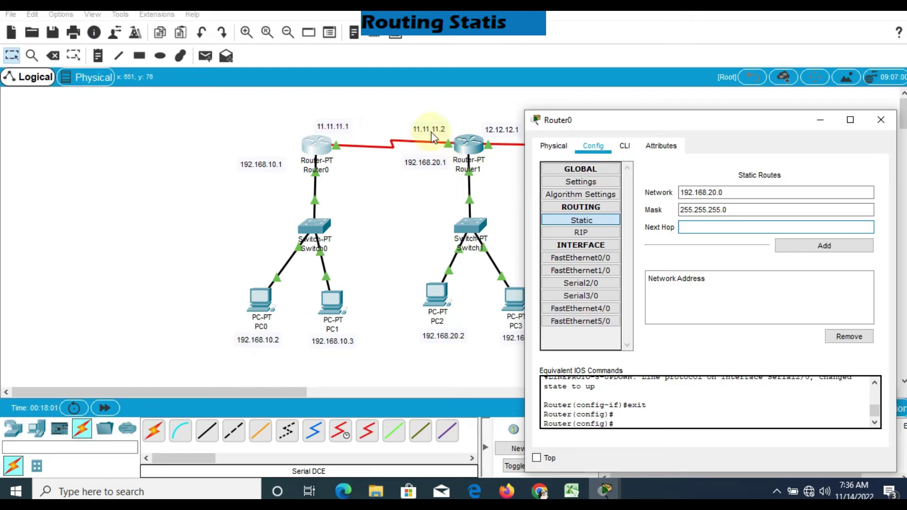
{"action": "left_click", "coordinate": [713, 226]}
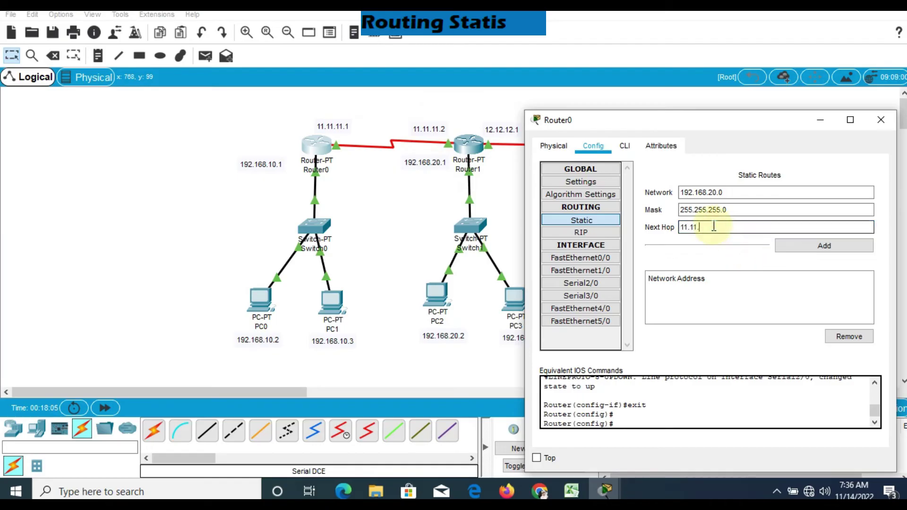
{"action": "left_click", "coordinate": [820, 249]}
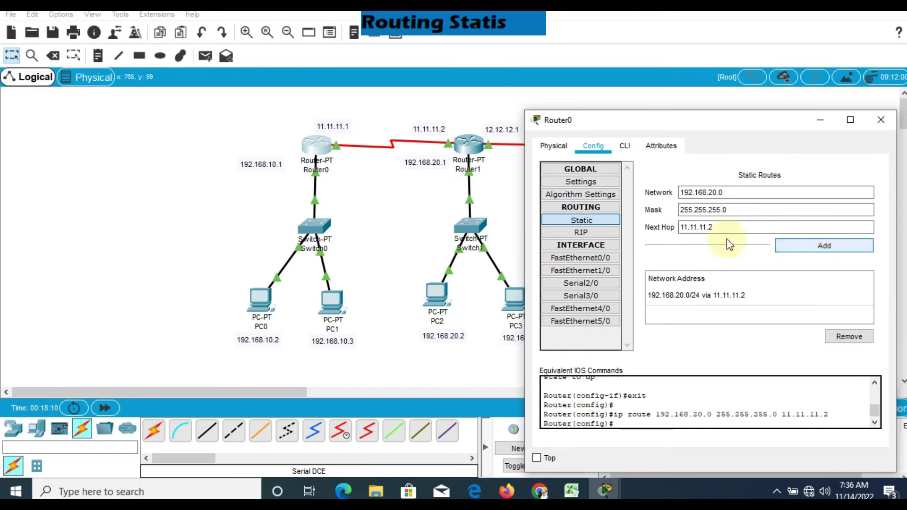
Add a second static route on Router0 to 192.168.30.0 with mask 255.255.255.0 and next hop 11.11.11.2, and close its configuration.
{"action": "left_click_drag", "start_coordinate": [601, 122], "coordinate": [281, 132]}
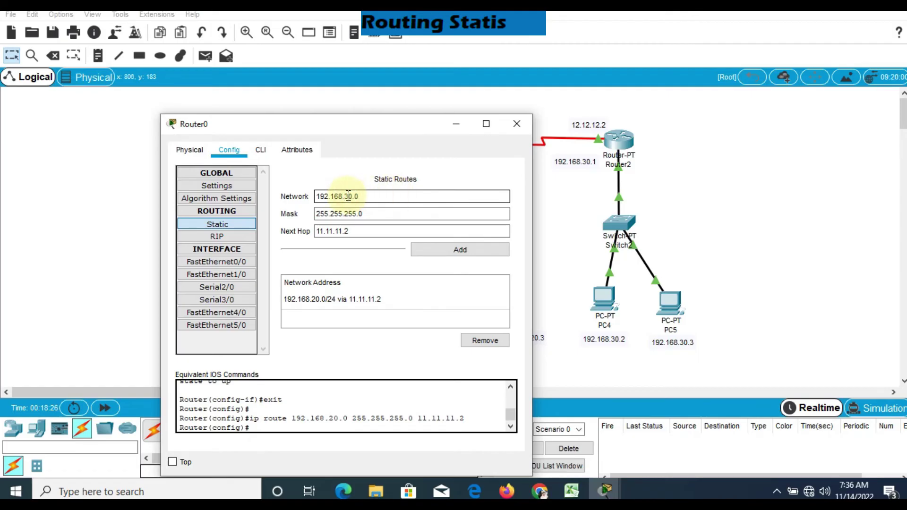
{"action": "left_click", "coordinate": [380, 197]}
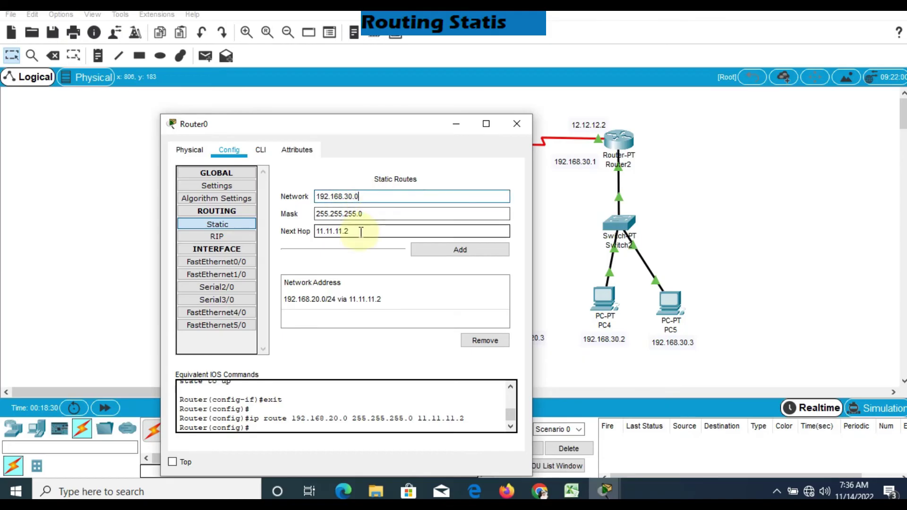
{"action": "left_click_drag", "start_coordinate": [424, 126], "coordinate": [457, 224]}
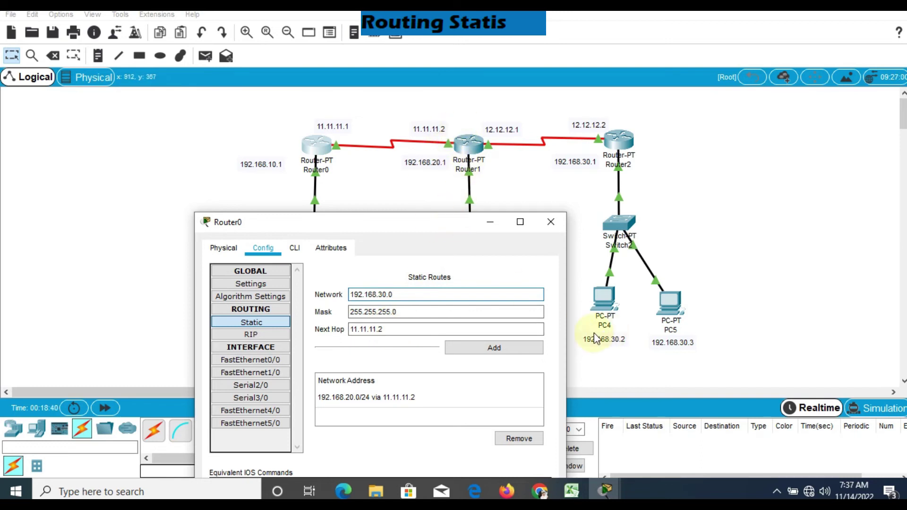
{"action": "left_click", "coordinate": [512, 349]}
{"action": "left_click_drag", "start_coordinate": [543, 223], "coordinate": [629, 53]}
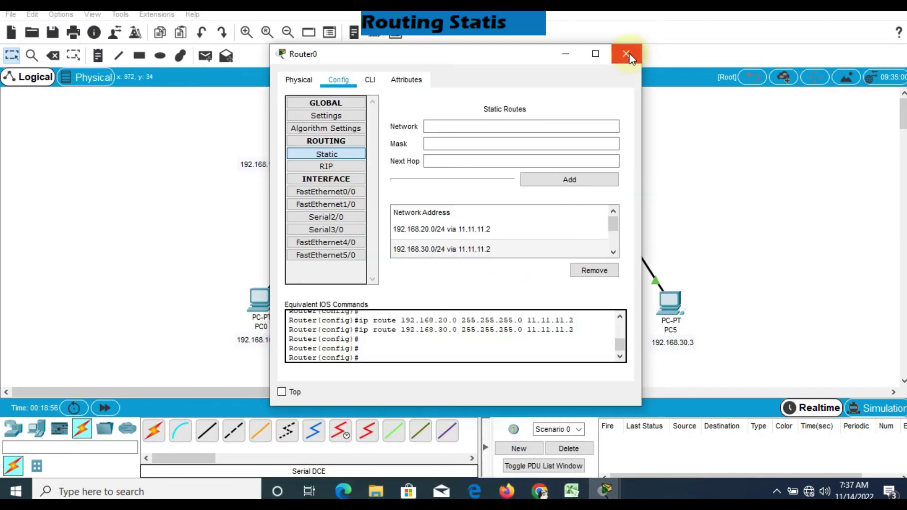
{"action": "left_click", "coordinate": [630, 52]}
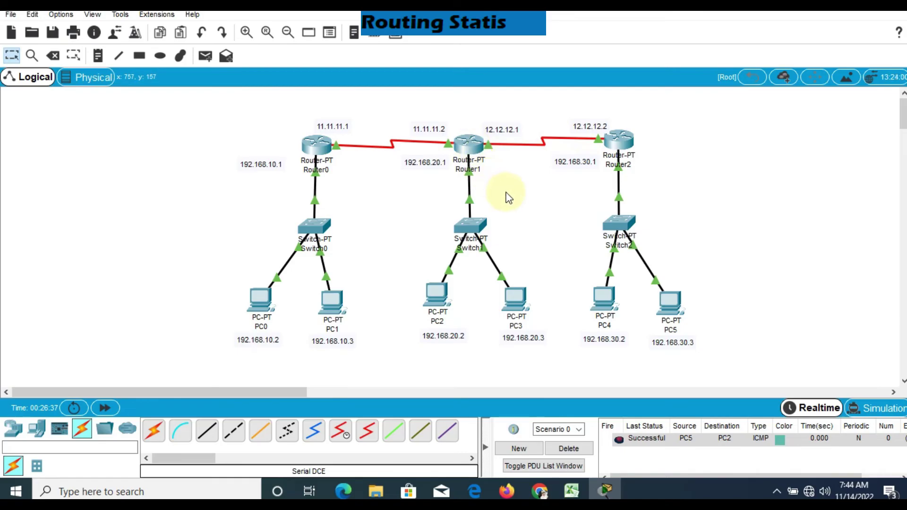
Open Router1's static routing configuration, keeping the router address labels in view.
{"action": "left_click", "coordinate": [468, 146]}
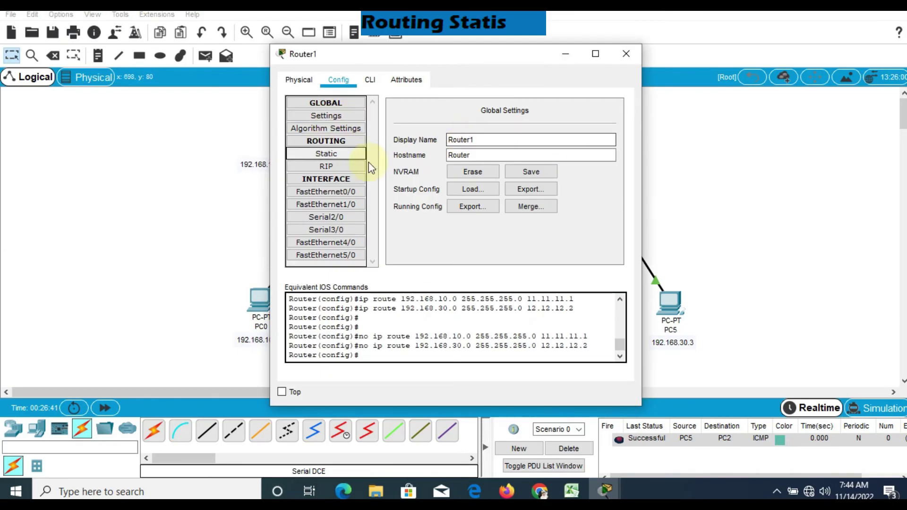
{"action": "left_click", "coordinate": [345, 153]}
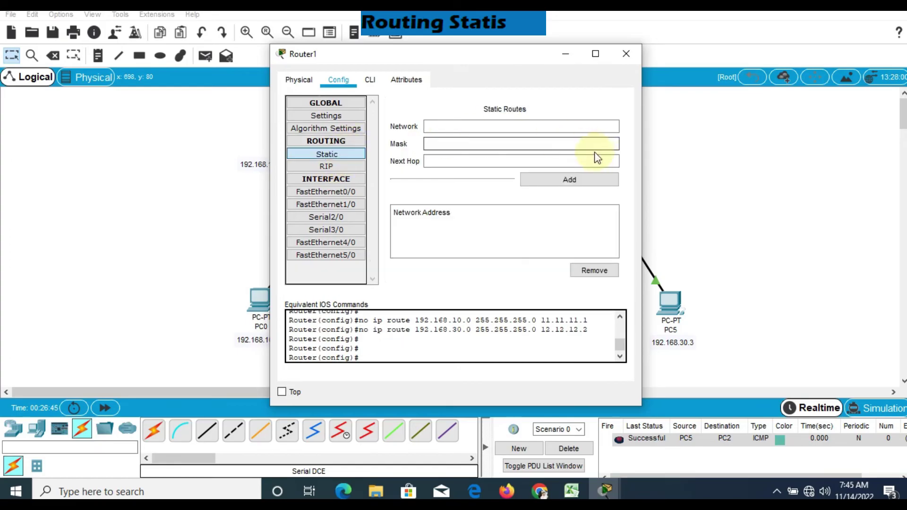
{"action": "left_click_drag", "start_coordinate": [486, 59], "coordinate": [487, 207]}
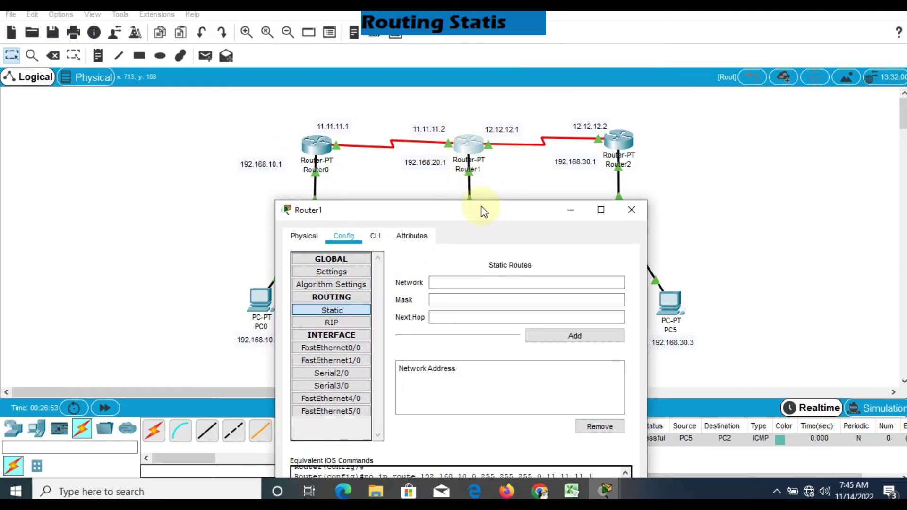
{"action": "left_click_drag", "start_coordinate": [482, 211], "coordinate": [667, 215]}
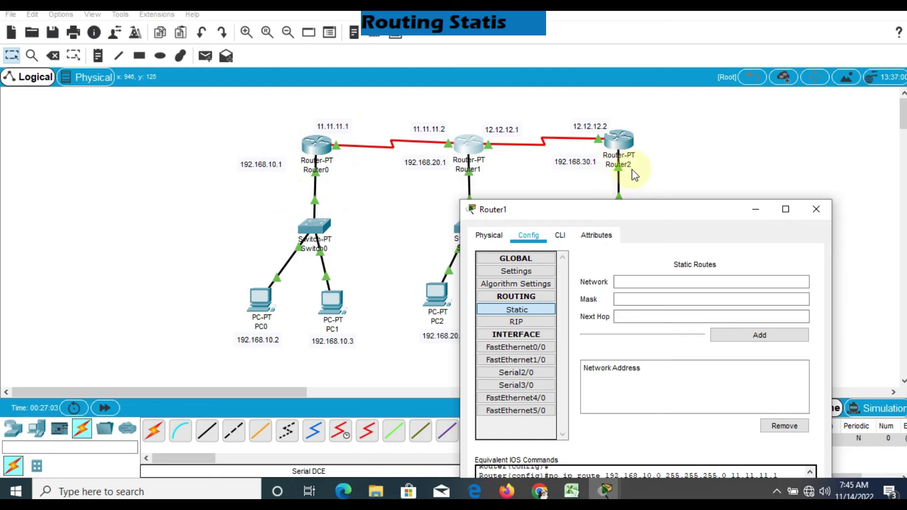
{"action": "left_click", "coordinate": [652, 209]}
{"action": "left_click_drag", "start_coordinate": [651, 209], "coordinate": [584, 196]}
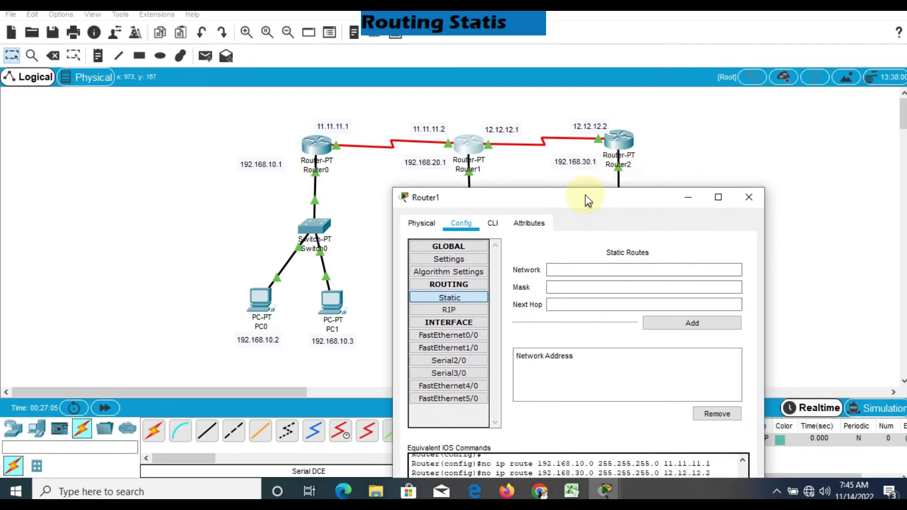
Add a static route on Router1 to 192.168.10.0 with mask 255.255.255.0 and next hop 11.11.11.1.
{"action": "left_click", "coordinate": [593, 268]}
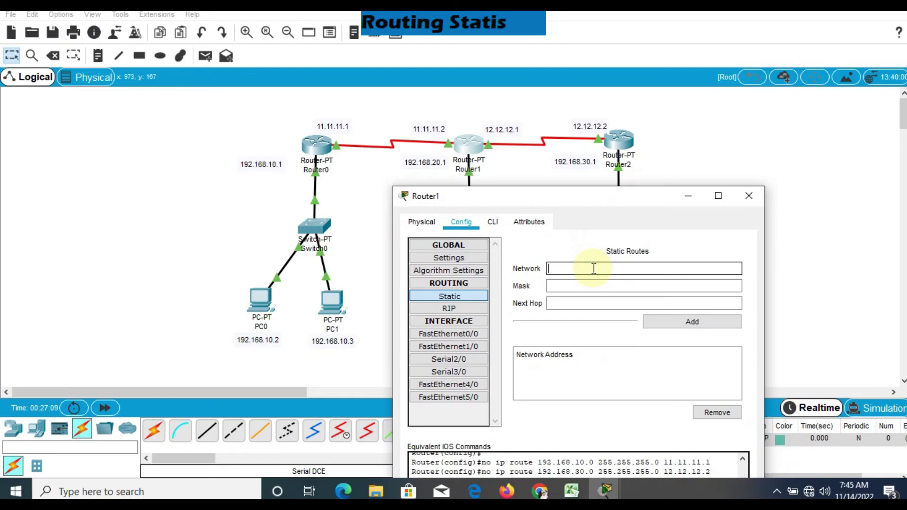
{"action": "type", "text": "192.168.10.0"}
{"action": "left_click", "coordinate": [599, 284]}
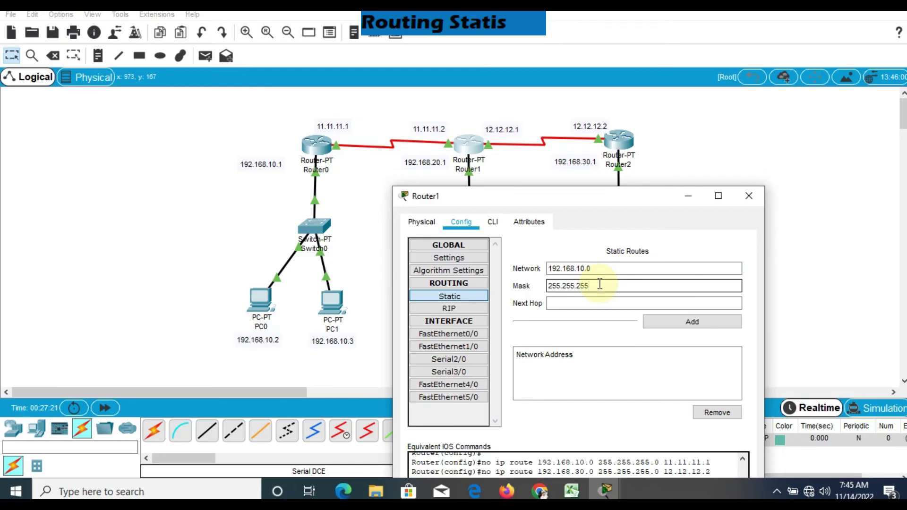
{"action": "left_click", "coordinate": [609, 303]}
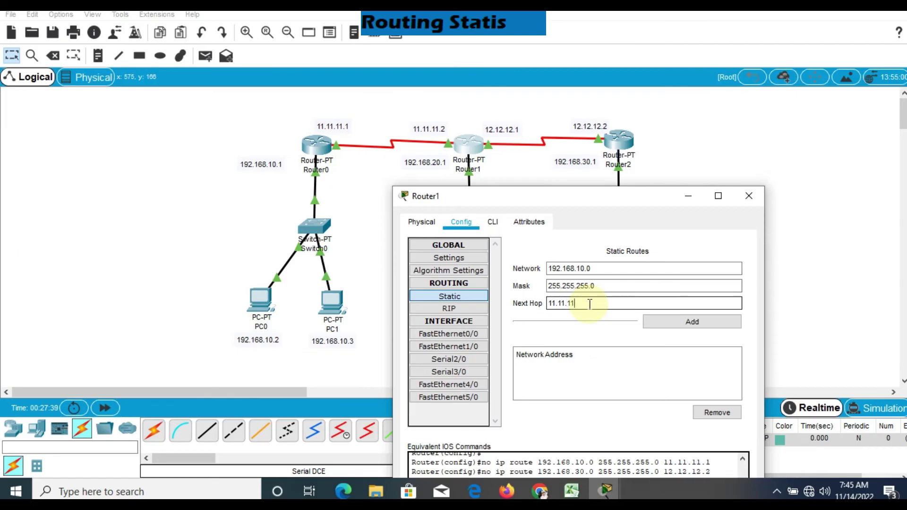
{"action": "left_click", "coordinate": [687, 320]}
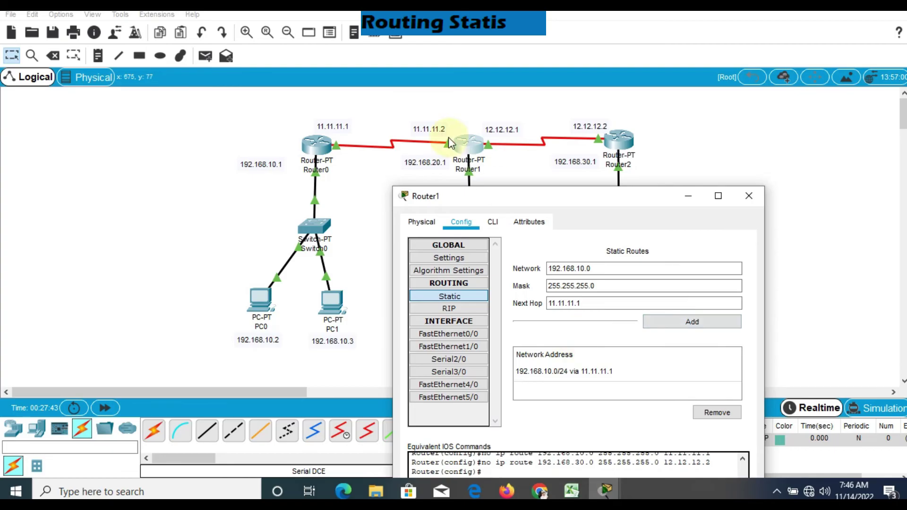
Add a second static route on Router1 to 192.168.30.0 with mask 255.255.255.0 and next hop 12.12.12.2, and close its configuration.
{"action": "left_click_drag", "start_coordinate": [571, 196], "coordinate": [351, 167]}
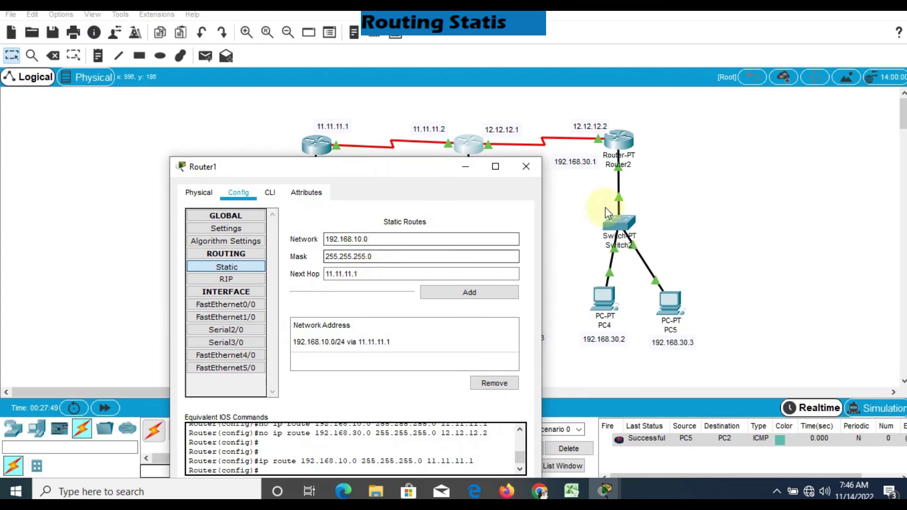
{"action": "left_click", "coordinate": [362, 241]}
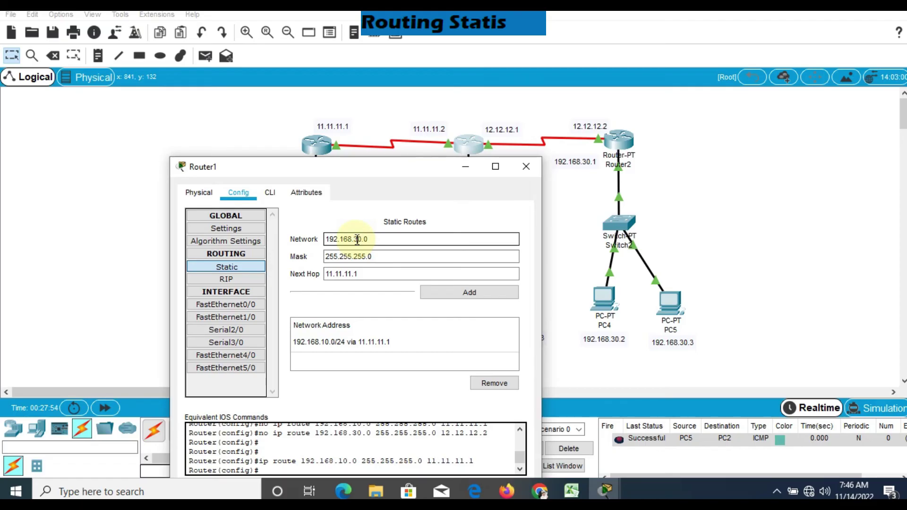
{"action": "left_click", "coordinate": [386, 255]}
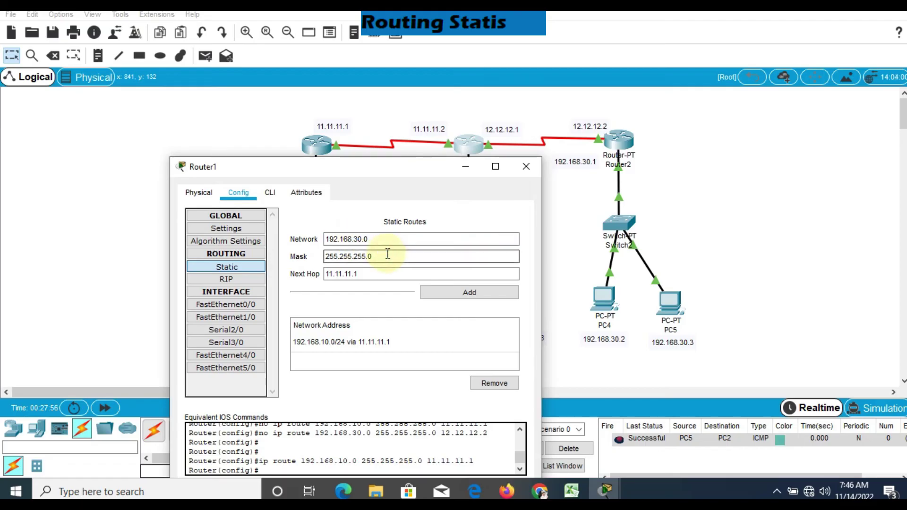
{"action": "left_click", "coordinate": [373, 274]}
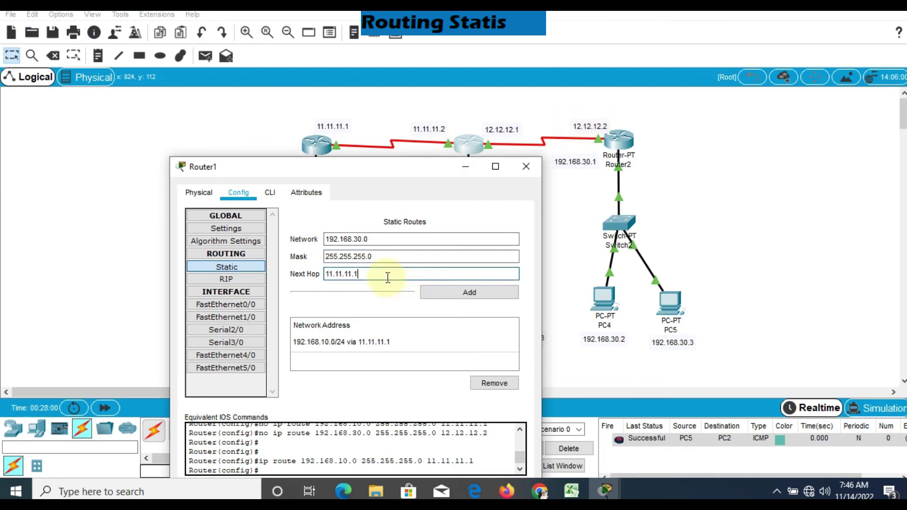
{"action": "left_click_drag", "start_coordinate": [388, 275], "coordinate": [322, 277]}
{"action": "type", "text": "1"}
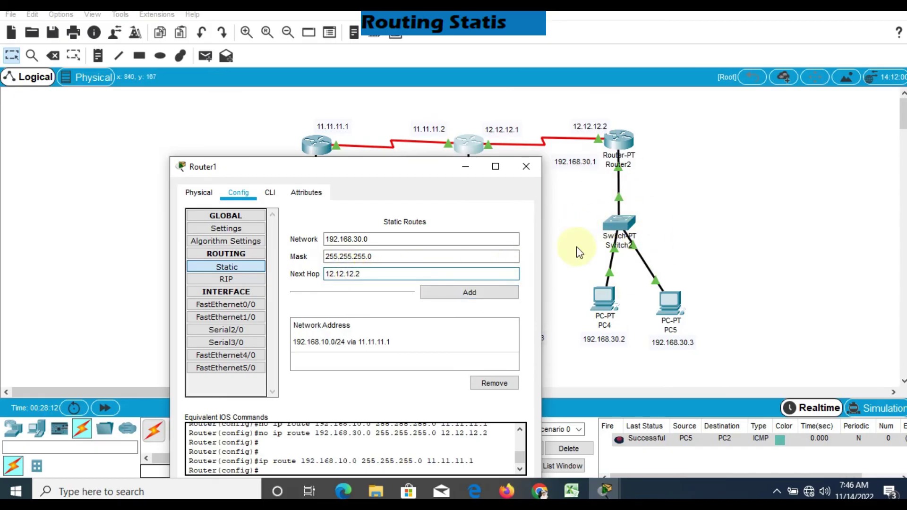
{"action": "left_click", "coordinate": [476, 294]}
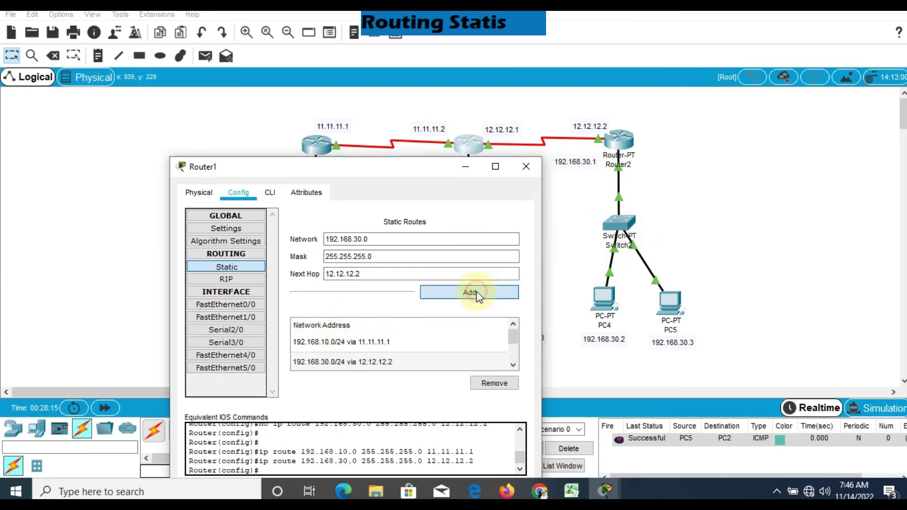
{"action": "left_click", "coordinate": [525, 167]}
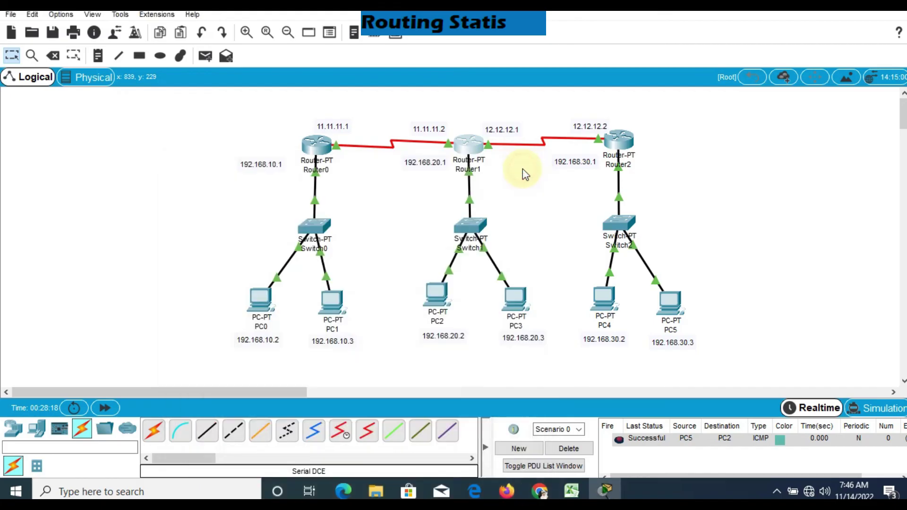
Open Router2's static routing configuration, keeping the addresses of the other two routers in view.
{"action": "left_click", "coordinate": [619, 139]}
{"action": "left_click_drag", "start_coordinate": [496, 61], "coordinate": [701, 187]}
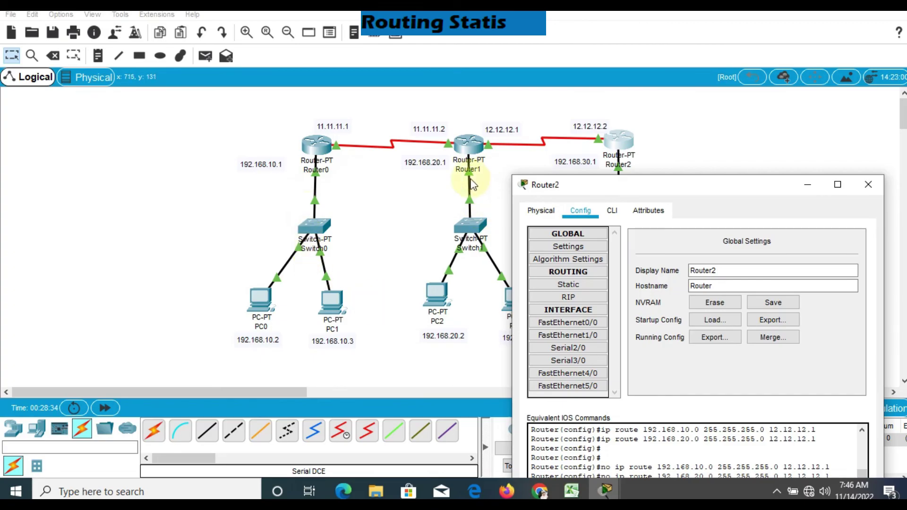
{"action": "left_click", "coordinate": [585, 283]}
Add a static route on Router2 to 192.168.10.0 with mask 255.255.255.0 and next hop 12.12.12.1.
{"action": "left_click", "coordinate": [718, 259]}
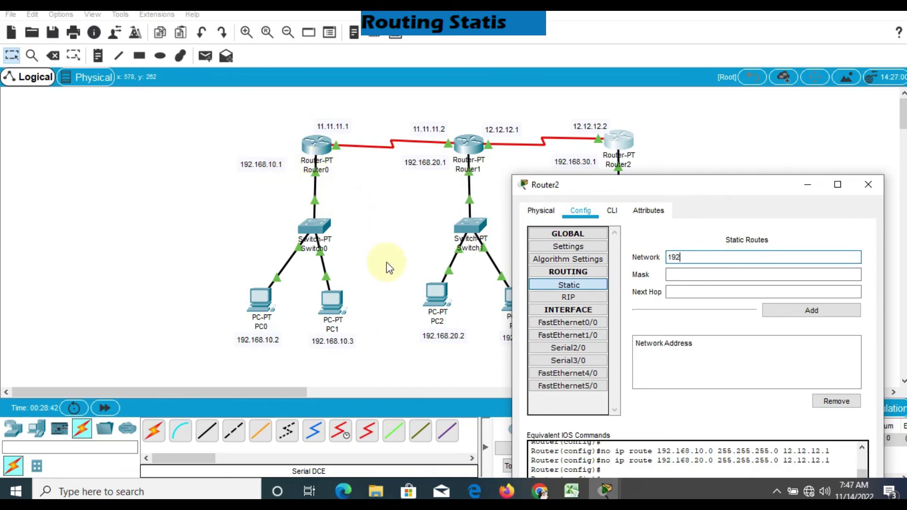
{"action": "type", "text": "192.168.10.0"}
{"action": "left_click", "coordinate": [682, 276]}
{"action": "type", "text": "255.255.2"}
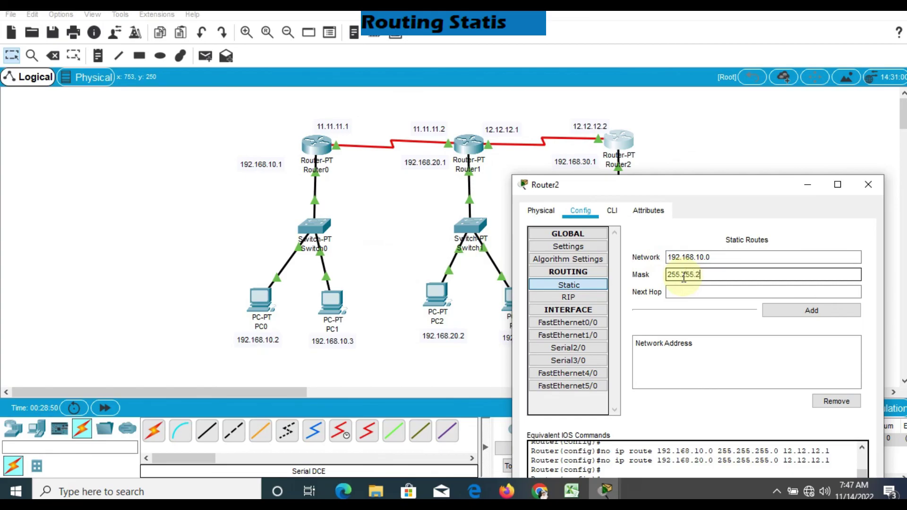
{"action": "left_click", "coordinate": [708, 295]}
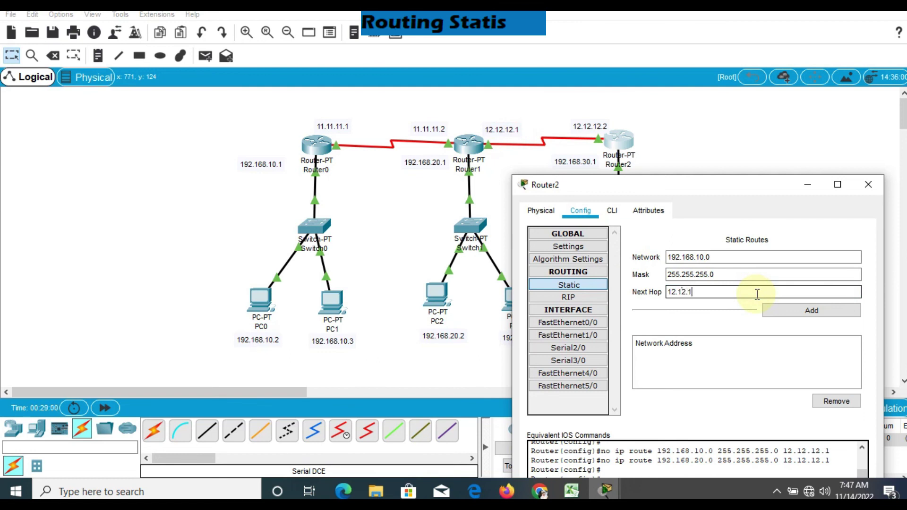
{"action": "left_click", "coordinate": [777, 309]}
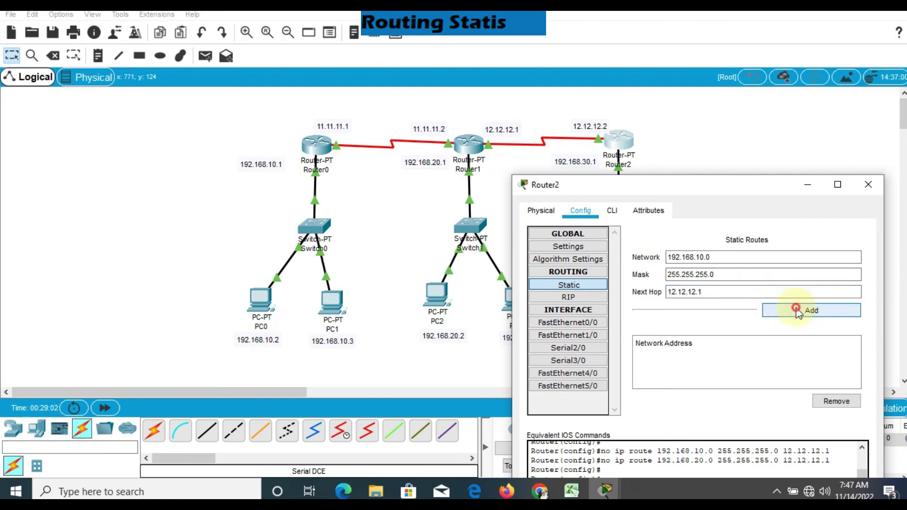
Add a second static route on Router2 to 192.168.20.0 with mask 255.255.255.0 and next hop 12.12.12.1, and close its configuration.
{"action": "left_click", "coordinate": [701, 255]}
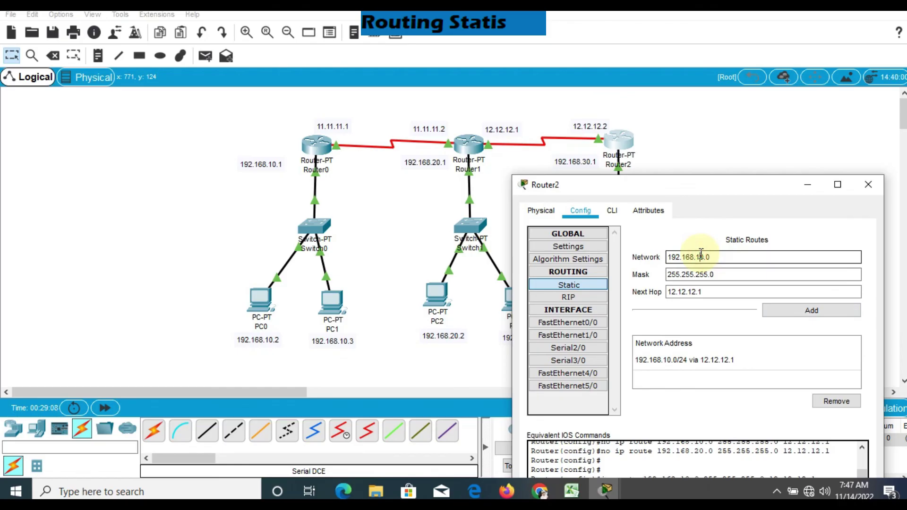
{"action": "type", "text": "2"}
{"action": "left_click", "coordinate": [732, 281]}
{"action": "left_click", "coordinate": [718, 292]}
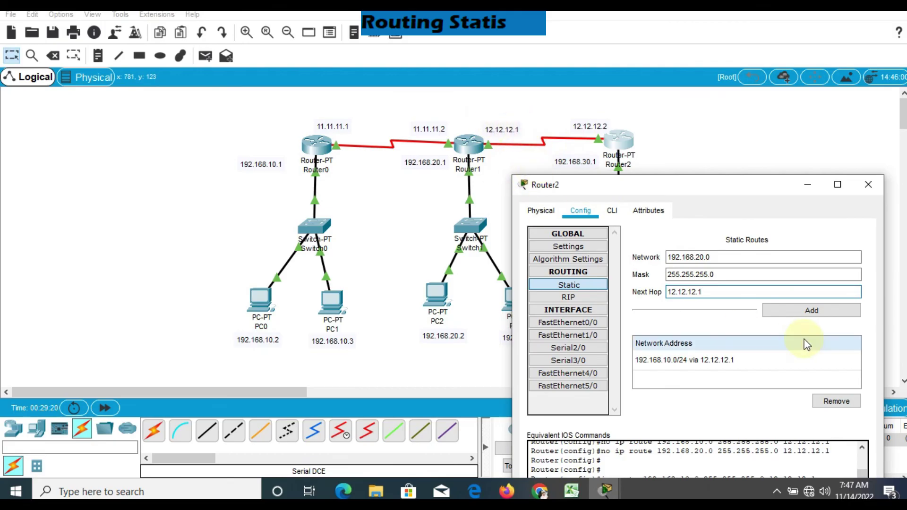
{"action": "left_click", "coordinate": [811, 310]}
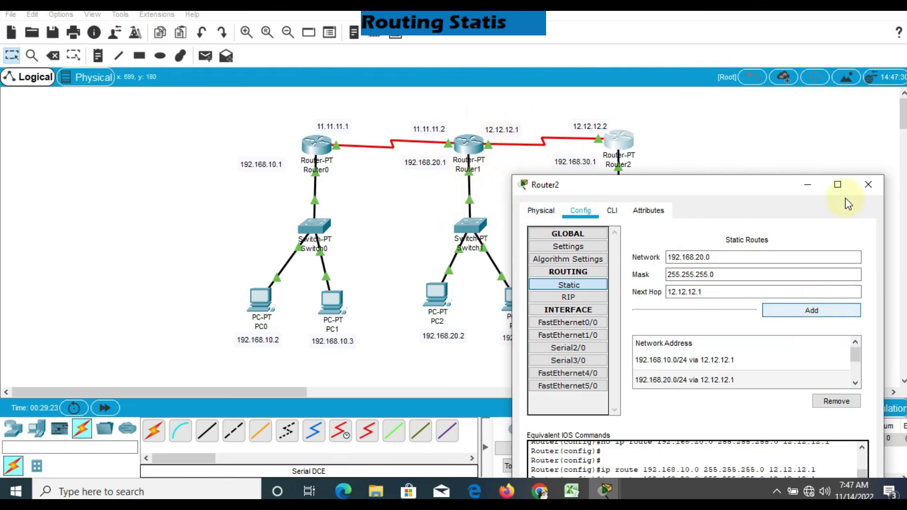
{"action": "left_click", "coordinate": [868, 184]}
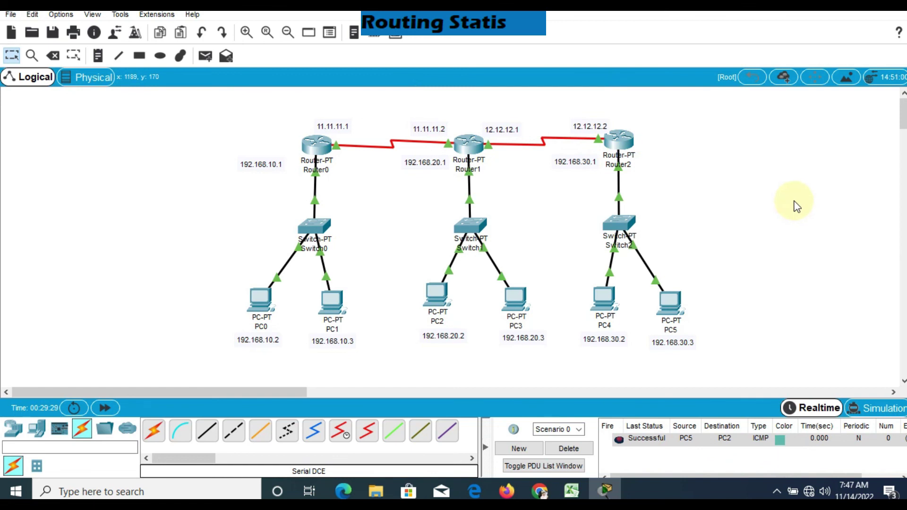
Test connectivity inside the first LAN with a simple PDU from PC0 to PC1, and delete the test scenario.
{"action": "left_click", "coordinate": [204, 56]}
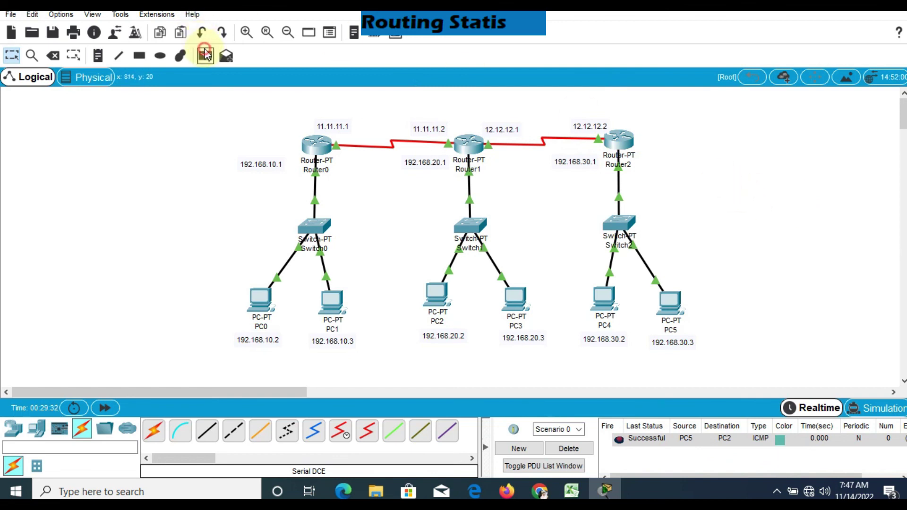
{"action": "left_click", "coordinate": [259, 295]}
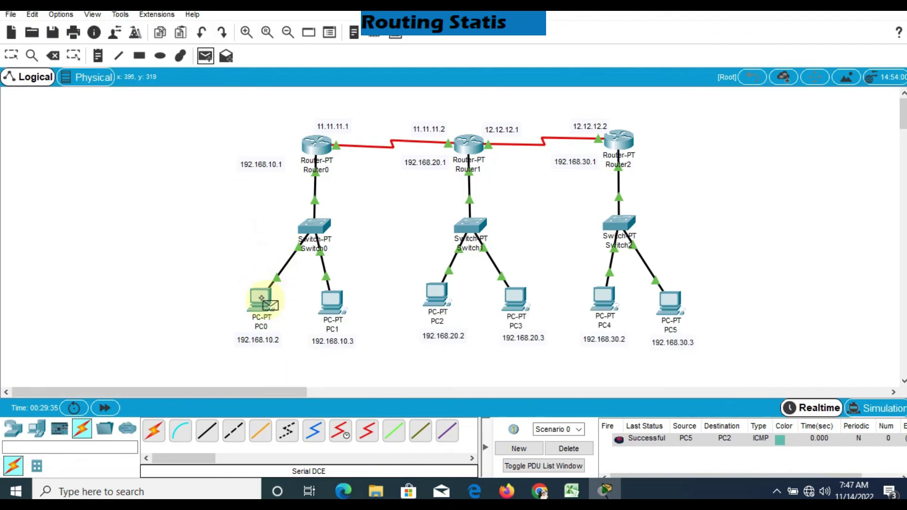
{"action": "left_click", "coordinate": [331, 302]}
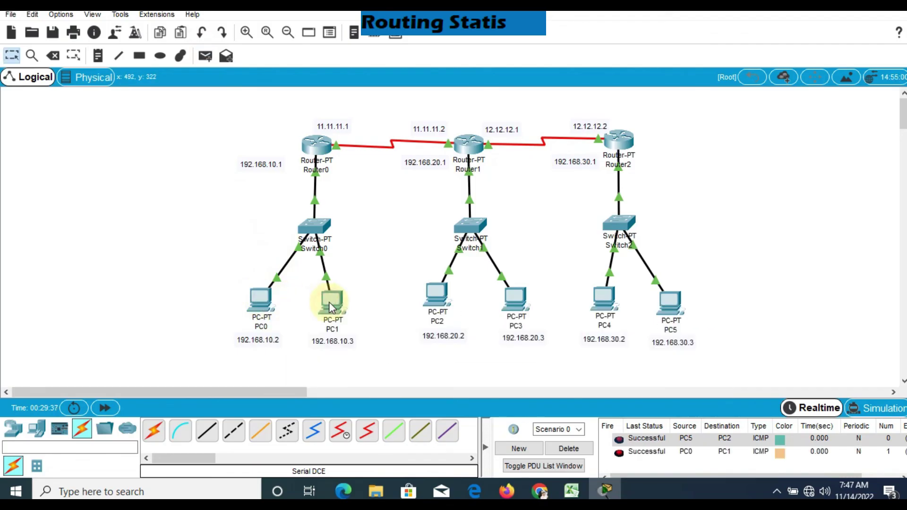
{"action": "left_click", "coordinate": [569, 448]}
Test connectivity inside the second LAN with a simple PDU from PC2 to PC3.
{"action": "left_click", "coordinate": [205, 56]}
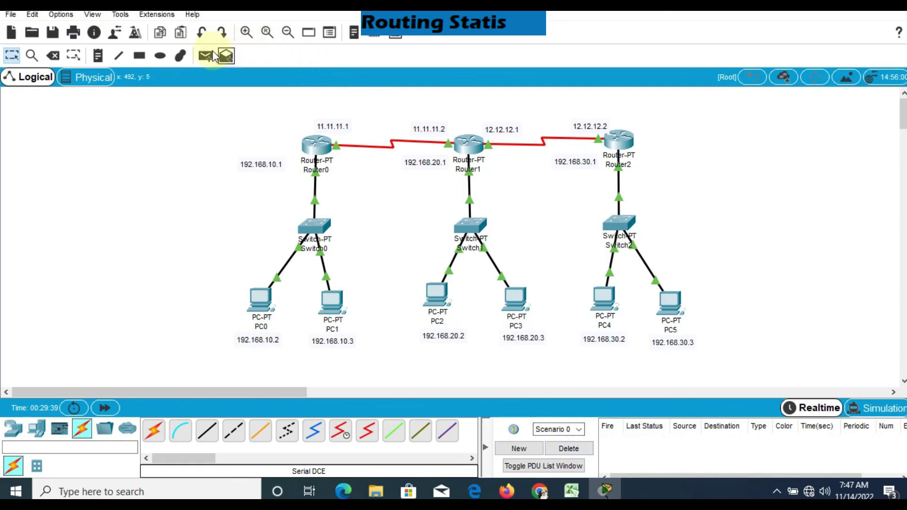
{"action": "left_click", "coordinate": [440, 298]}
{"action": "left_click", "coordinate": [527, 317]}
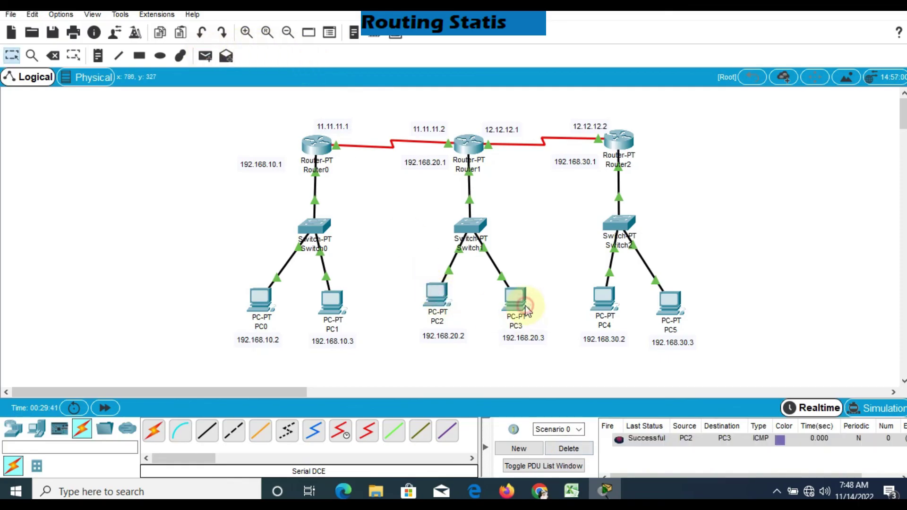
Test connectivity inside the third LAN with a simple PDU from PC4 to PC5, and delete the test scenario.
{"action": "left_click", "coordinate": [205, 56]}
{"action": "left_click", "coordinate": [604, 297]}
{"action": "left_click", "coordinate": [676, 308]}
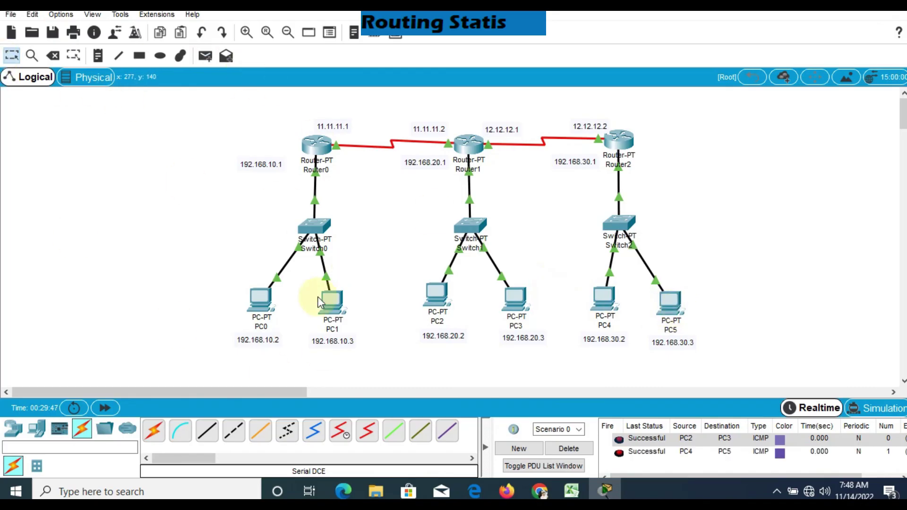
{"action": "left_click", "coordinate": [570, 450]}
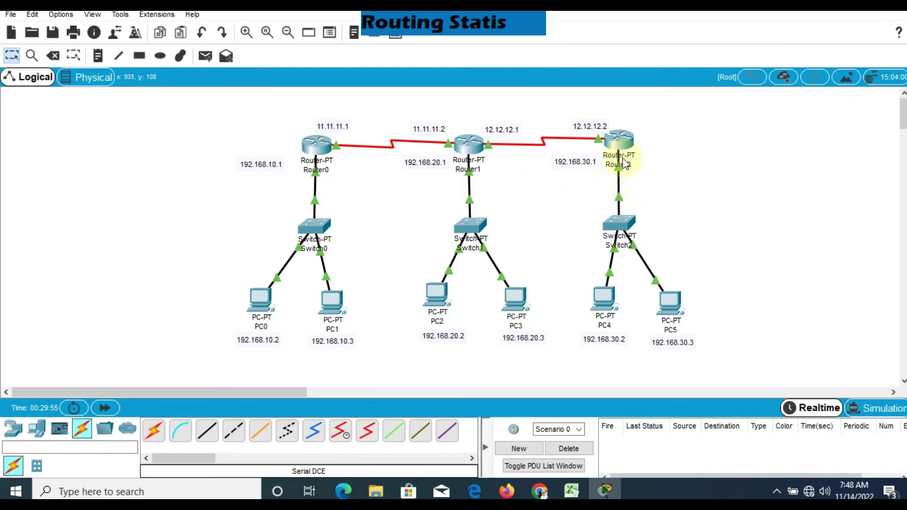
Test connectivity between the first and second LANs with simple PDUs from PC1 to PC2 and from PC0 to PC3.
{"action": "left_click", "coordinate": [212, 57]}
{"action": "left_click", "coordinate": [333, 302]}
{"action": "left_click", "coordinate": [442, 300]}
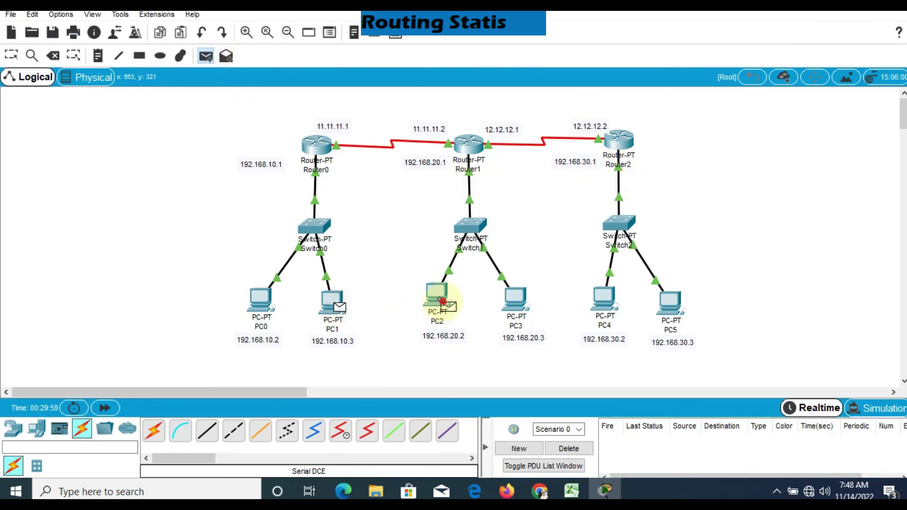
{"action": "left_click", "coordinate": [206, 56]}
{"action": "left_click", "coordinate": [255, 313]}
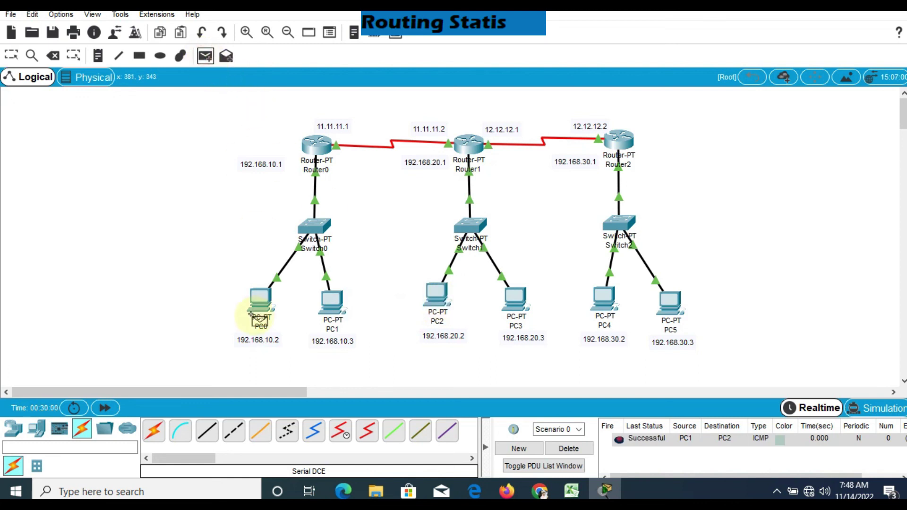
{"action": "left_click", "coordinate": [519, 312]}
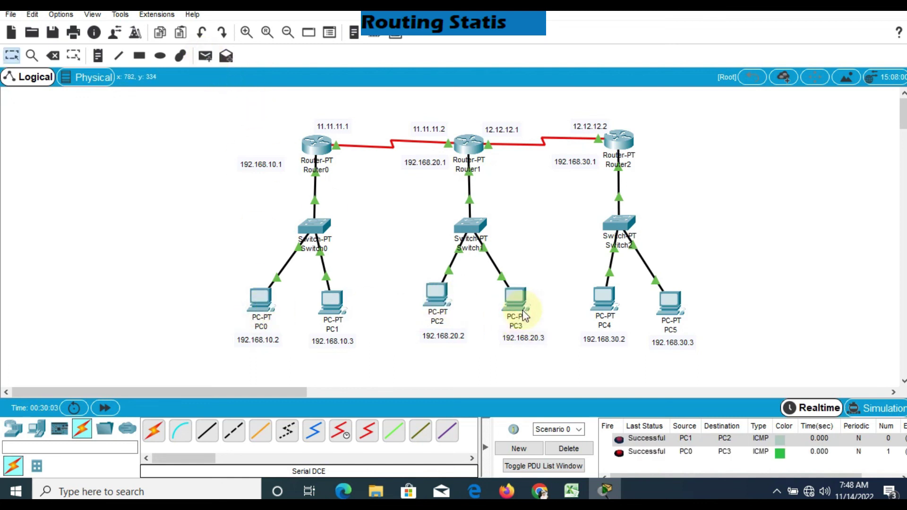
Test connectivity from the second to the third LAN with a simple PDU from PC3 to PC4, and delete the test scenario.
{"action": "left_click", "coordinate": [205, 56]}
{"action": "left_click", "coordinate": [517, 301]}
{"action": "left_click", "coordinate": [605, 301]}
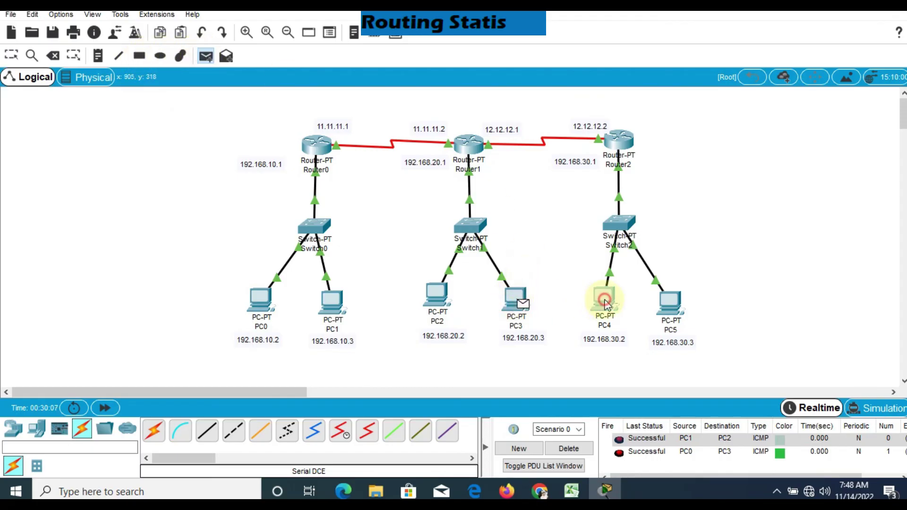
{"action": "left_click", "coordinate": [569, 448]}
Test connectivity from the third to the second LAN with a simple PDU from PC5 to PC2, and delete the test scenario.
{"action": "left_click", "coordinate": [204, 58]}
{"action": "left_click", "coordinate": [663, 303]}
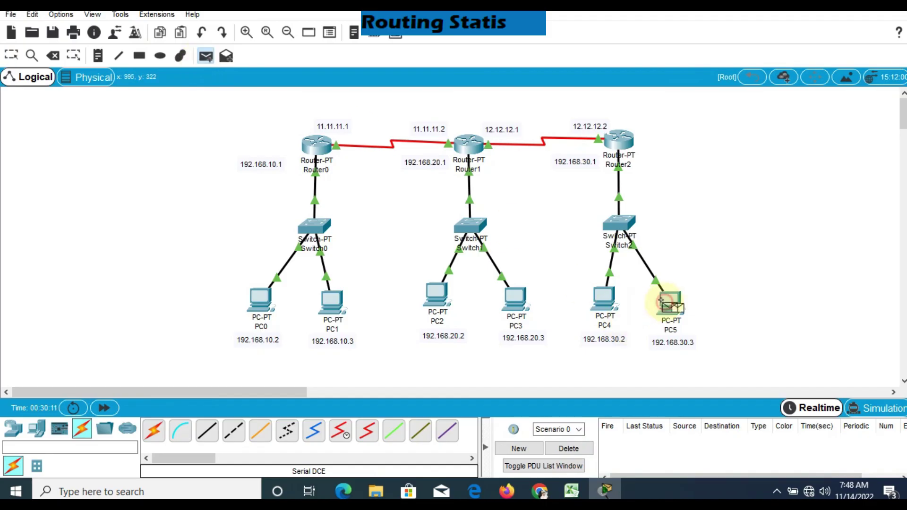
{"action": "left_click", "coordinate": [441, 298]}
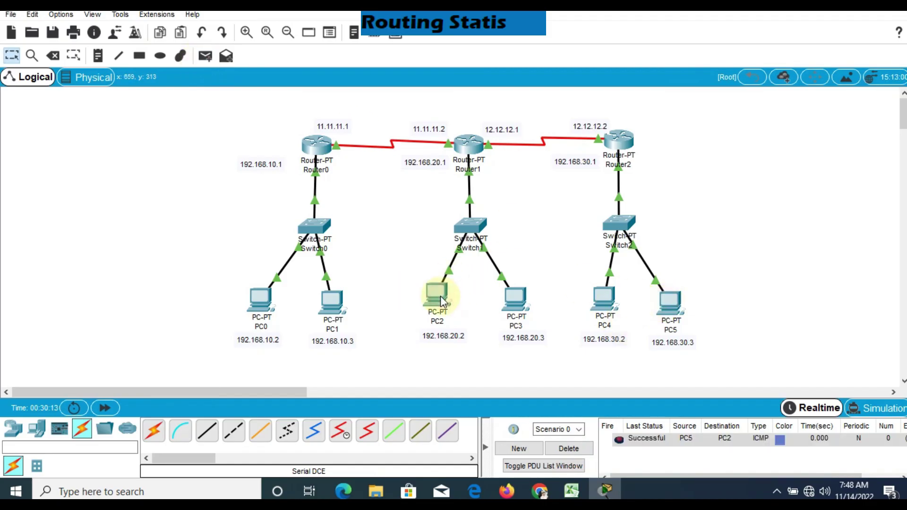
{"action": "left_click", "coordinate": [585, 449]}
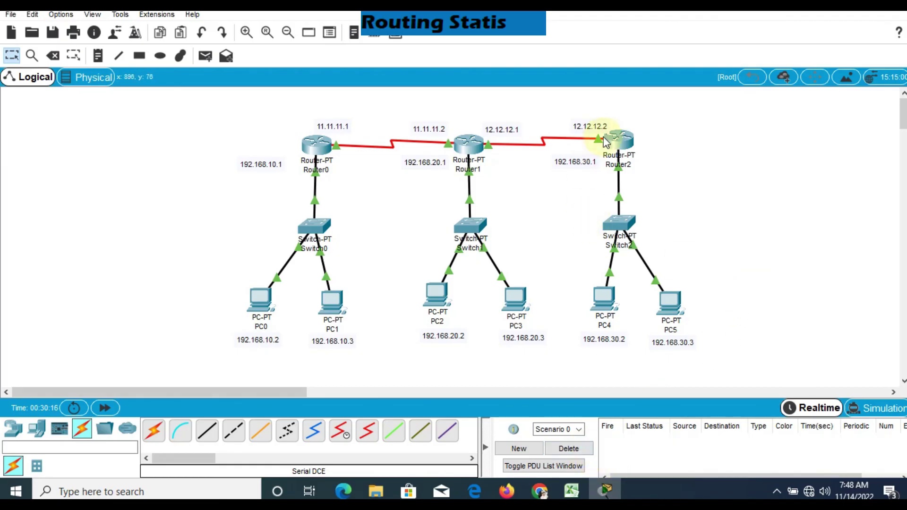
Nudge Router2, PC4 and PC5 slightly to tidy the layout of the third LAN.
{"action": "left_click_drag", "start_coordinate": [618, 142], "coordinate": [618, 144]}
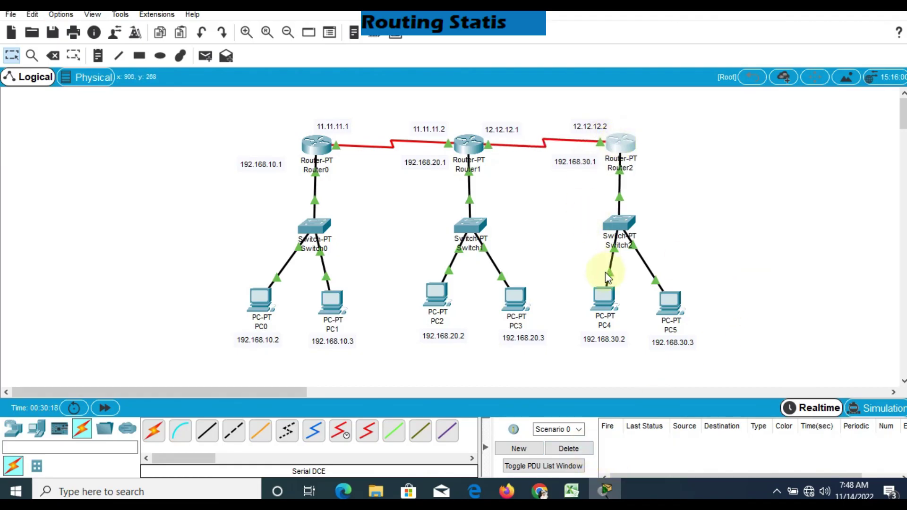
{"action": "left_click_drag", "start_coordinate": [605, 296], "coordinate": [602, 303]}
{"action": "left_click_drag", "start_coordinate": [669, 303], "coordinate": [669, 307]}
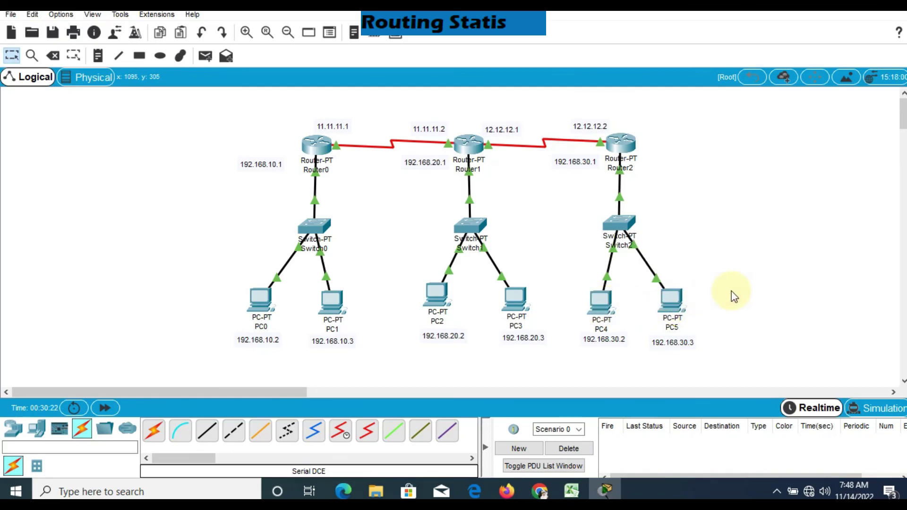